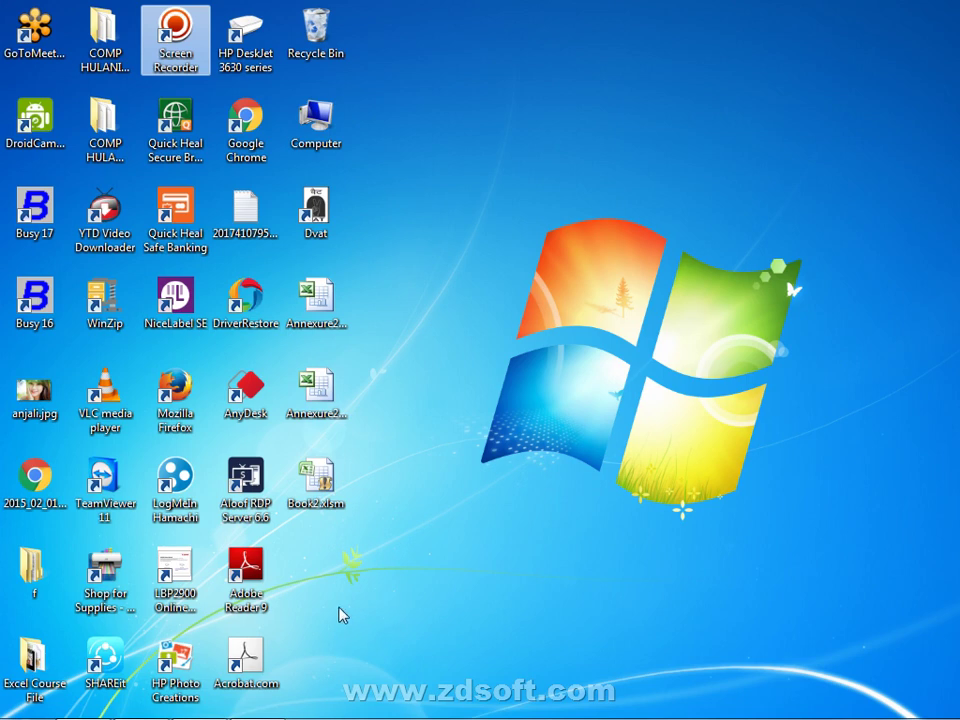
Bring up the jump list of the minimized Busy 17 window from the taskbar.
{"action": "mouse_move", "coordinate": [425, 688]}
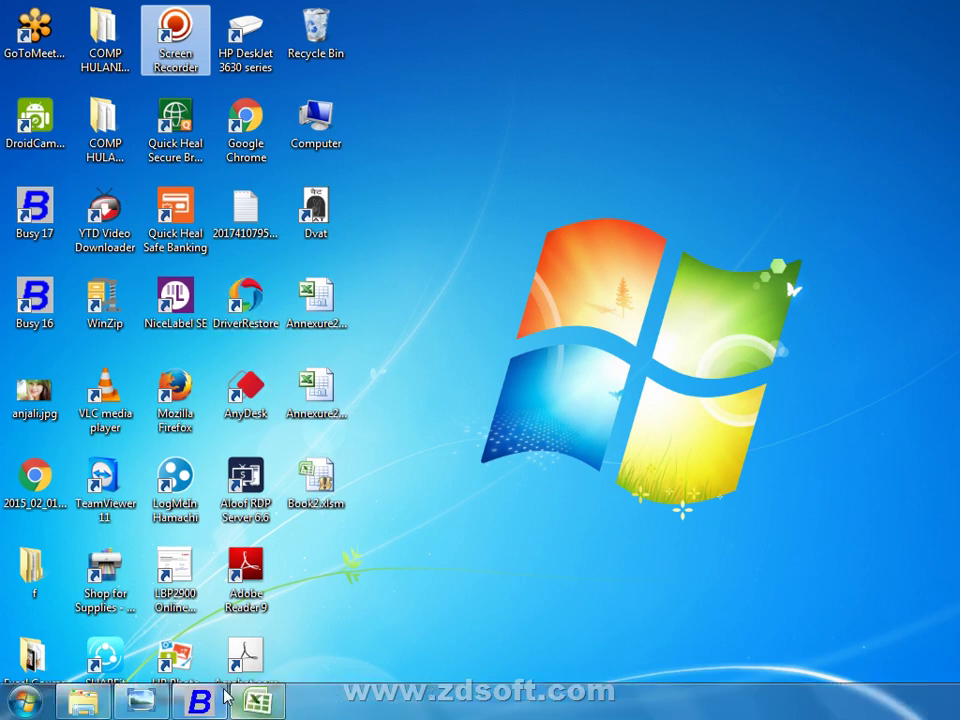
{"action": "right_click", "coordinate": [200, 701]}
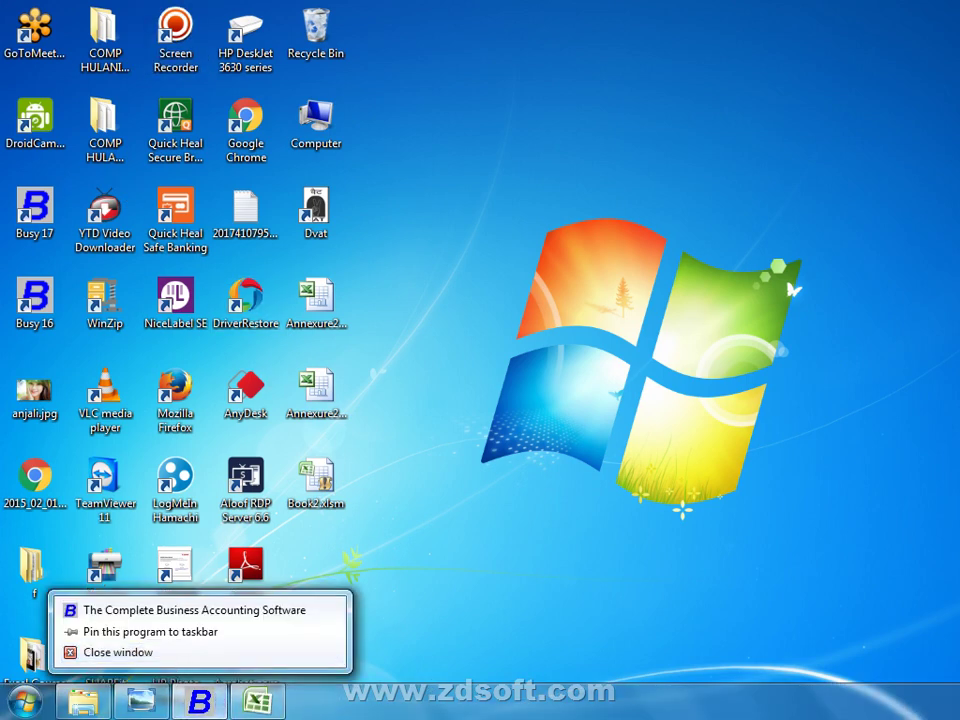
Enable service tax in Features/Options with constitution Proprietorship/Individual.
{"action": "left_click", "coordinate": [200, 701]}
{"action": "key", "text": "Left"}
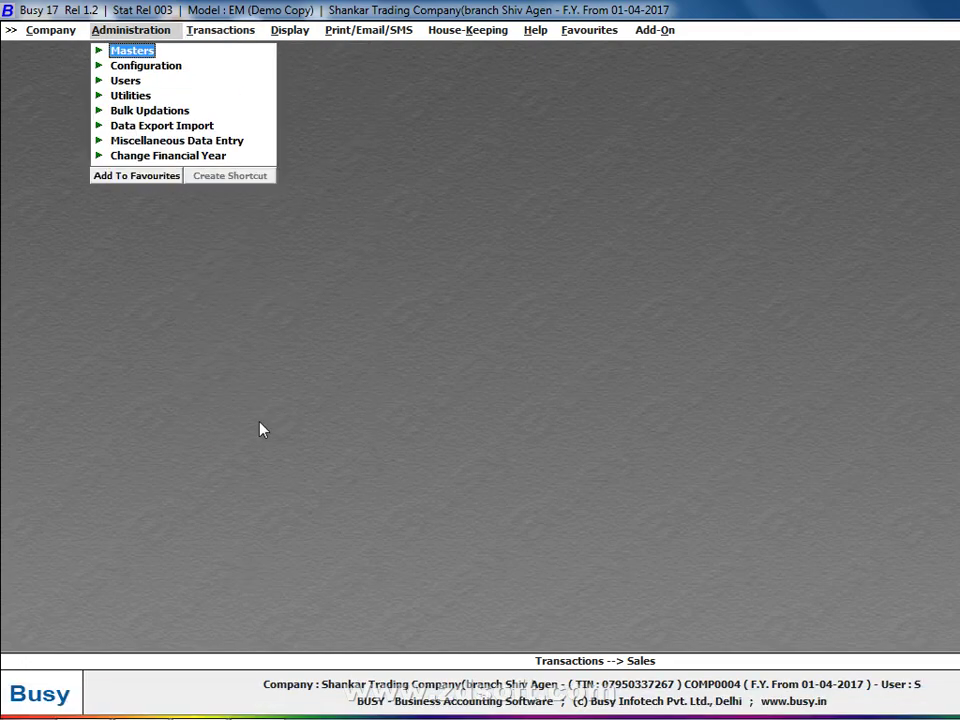
{"action": "key", "text": "Down"}
{"action": "key", "text": "Return"}
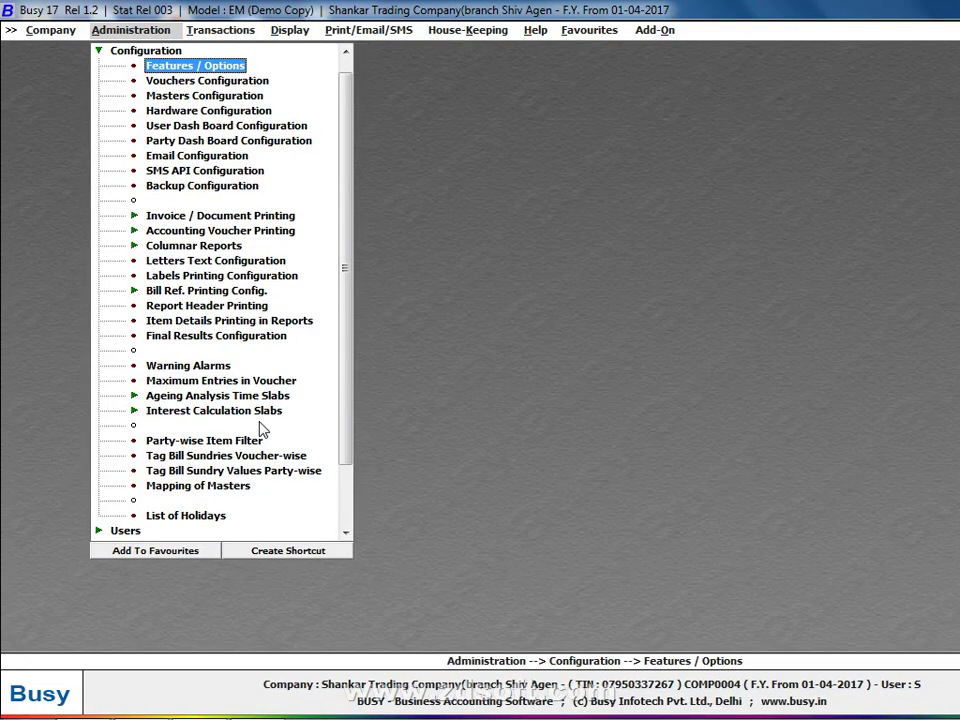
{"action": "key", "text": "Return"}
{"action": "key", "text": "Down"}
{"action": "key", "text": "Down"}
{"action": "key", "text": "Down"}
{"action": "key", "text": "Down"}
{"action": "key", "text": "Down"}
{"action": "key", "text": "Down"}
{"action": "key", "text": "Down"}
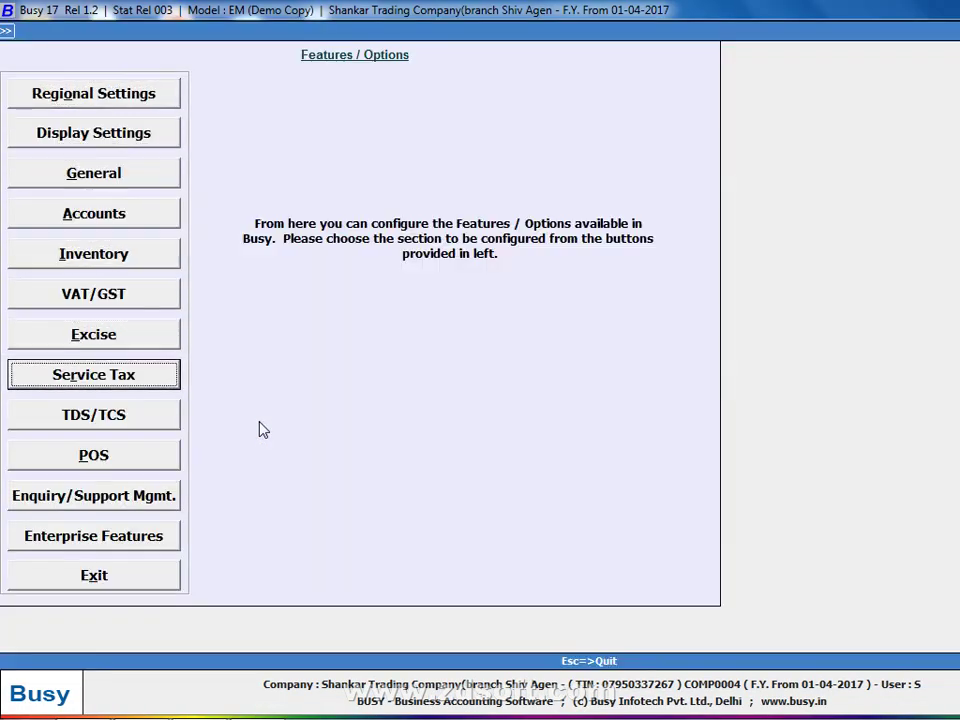
{"action": "key", "text": "Return"}
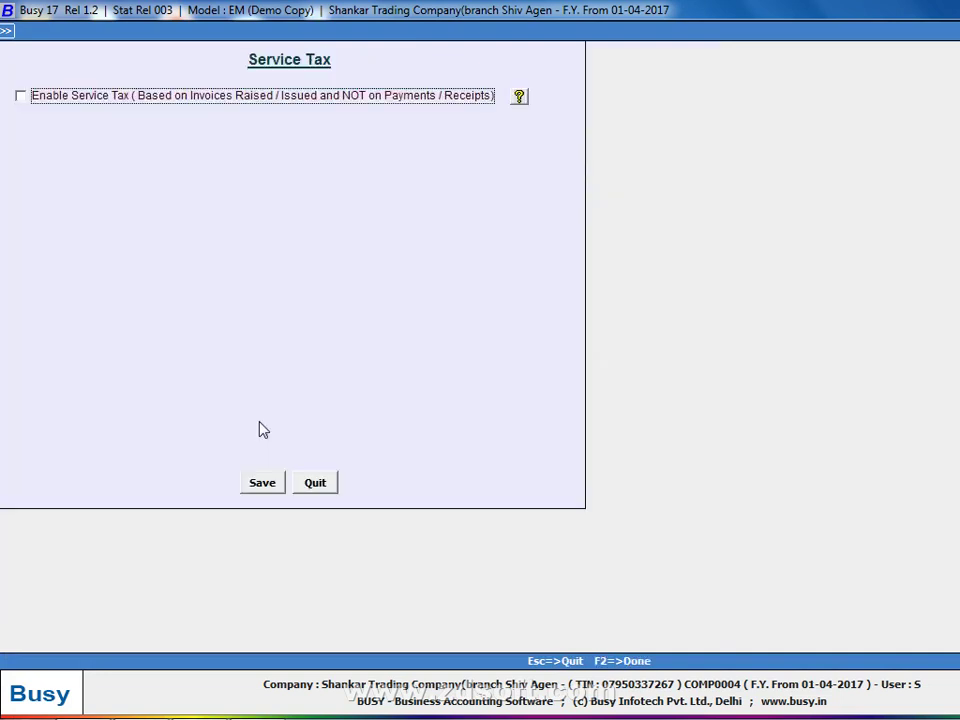
{"action": "key", "text": "space"}
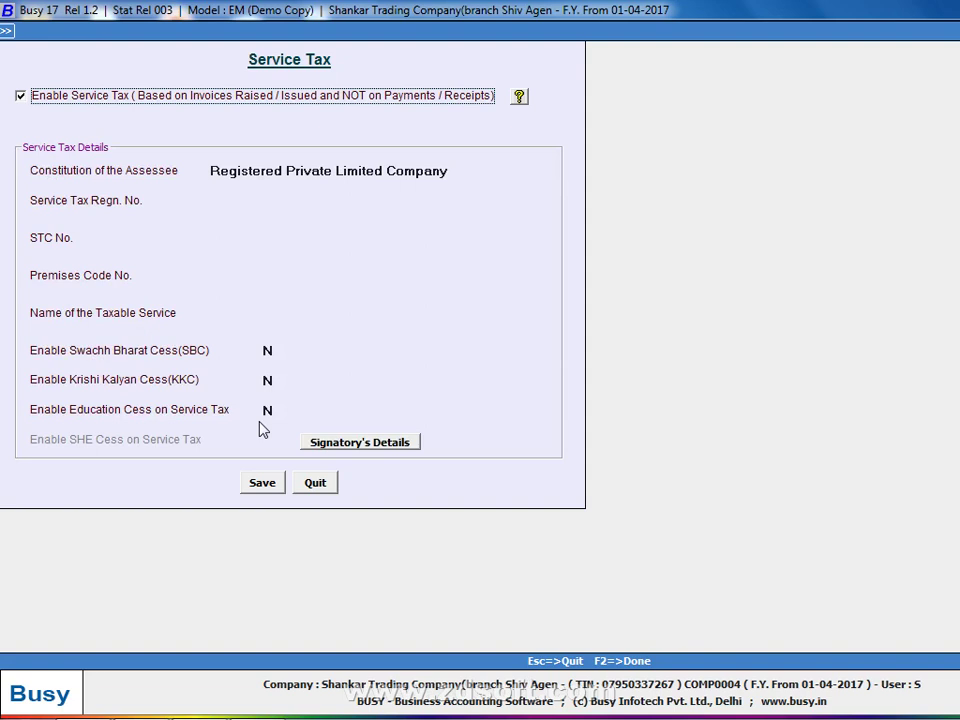
{"action": "key", "text": "Return"}
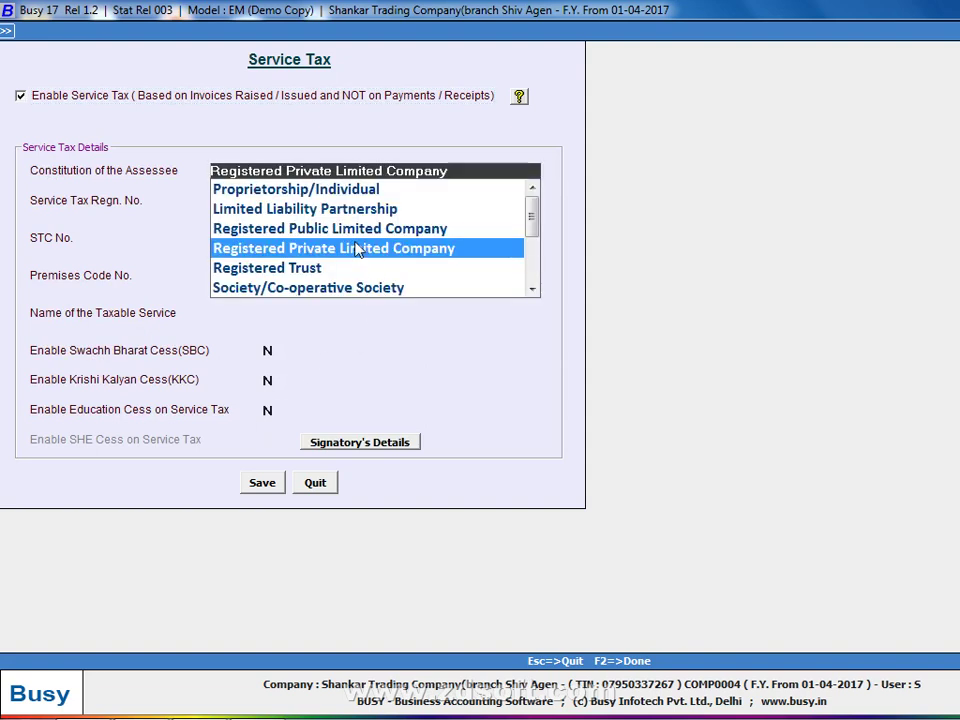
{"action": "key", "text": "Up"}
{"action": "key", "text": "Up"}
{"action": "key", "text": "Up"}
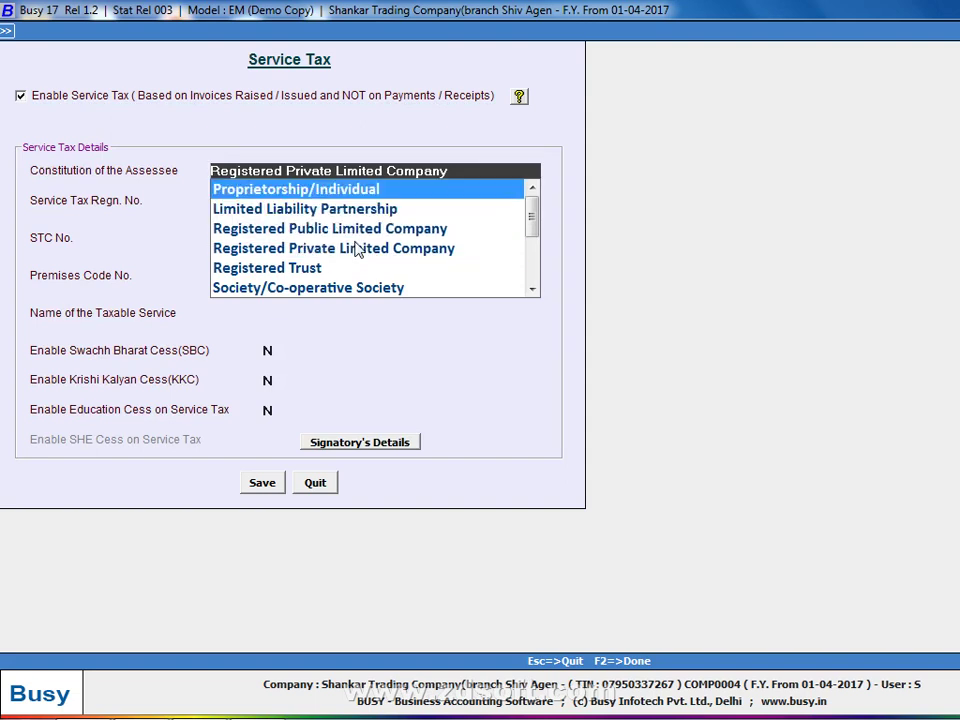
{"action": "key", "text": "Return"}
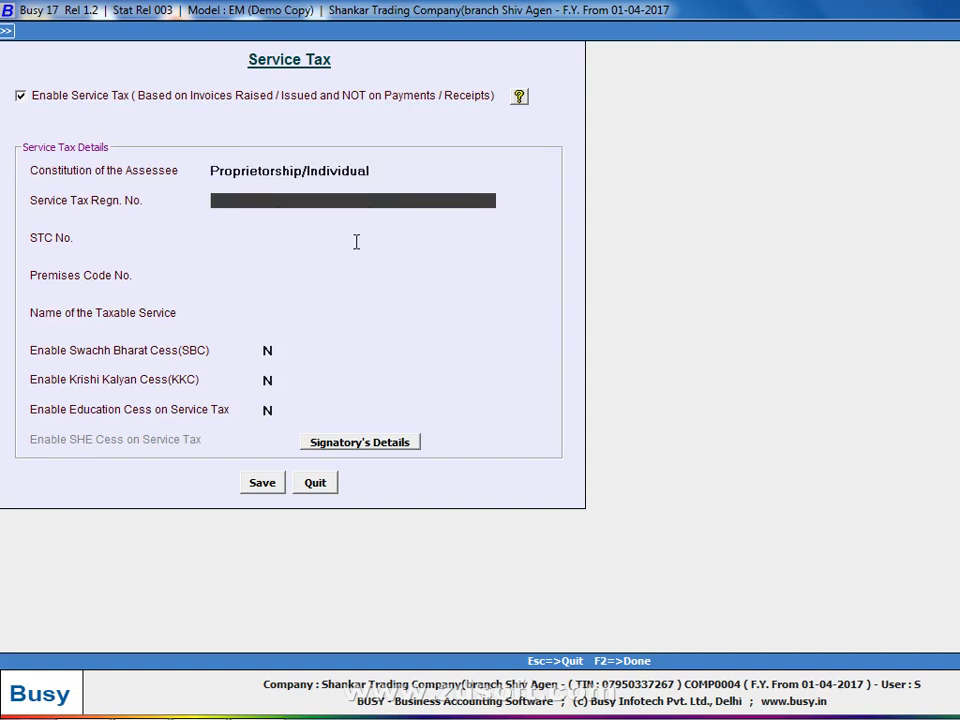
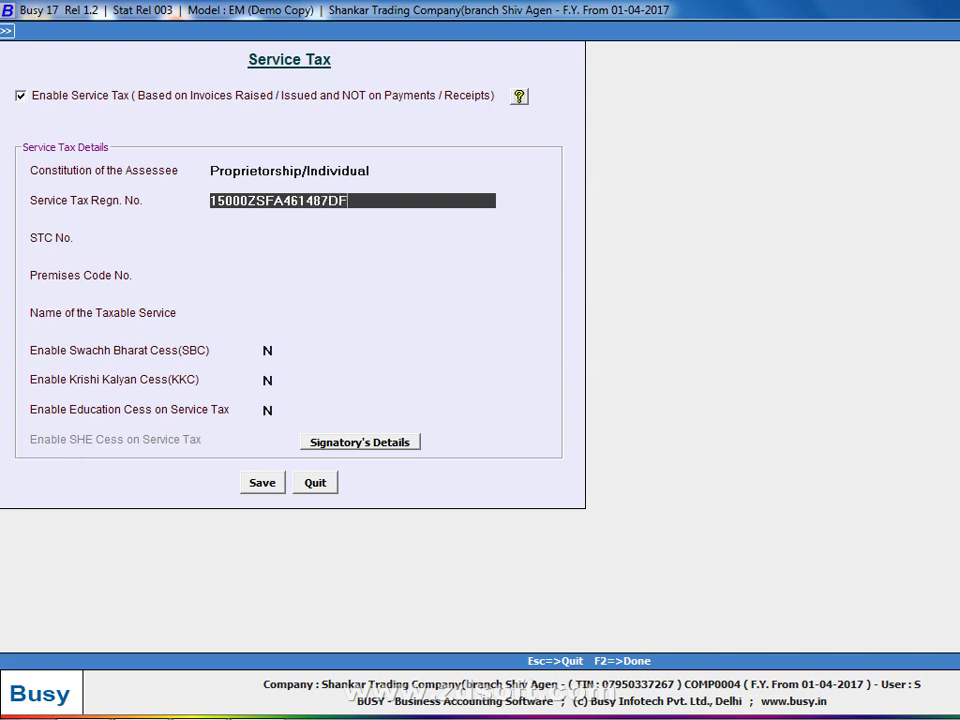
Enter the service tax registration number and set taxable service to 09.
{"action": "key", "text": "Return"}
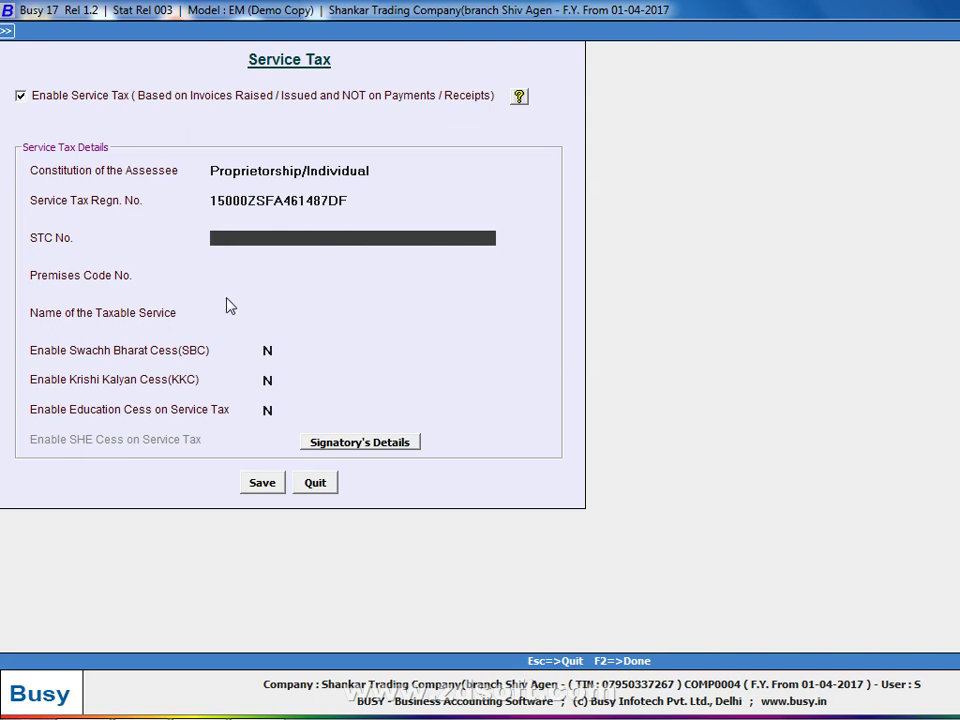
{"action": "left_click", "coordinate": [288, 312]}
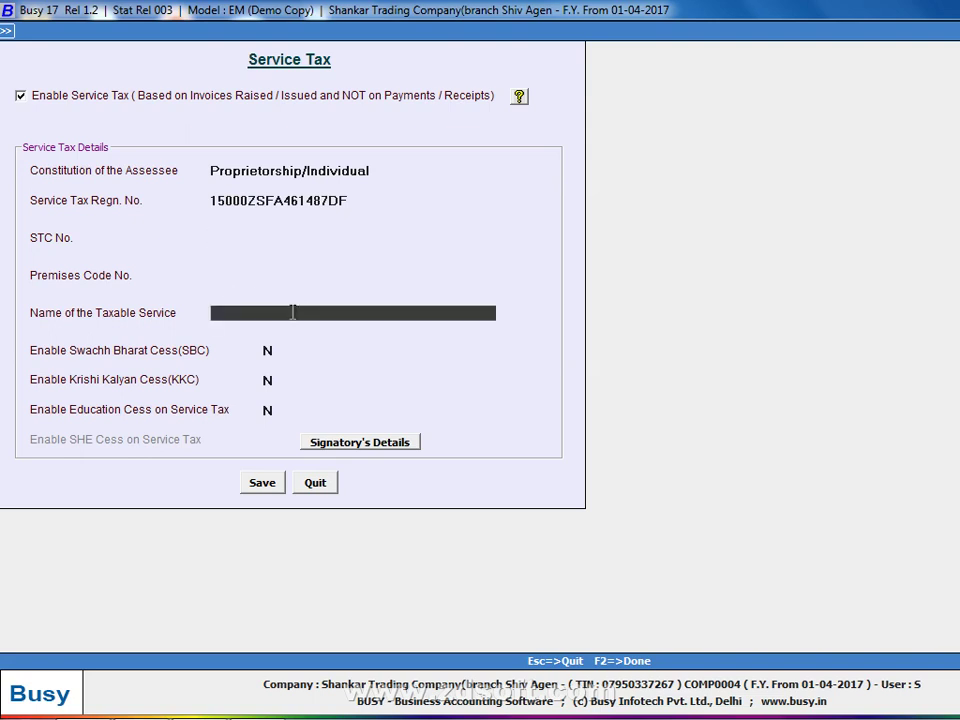
{"action": "type", "text": "09"}
{"action": "key", "text": "Return"}
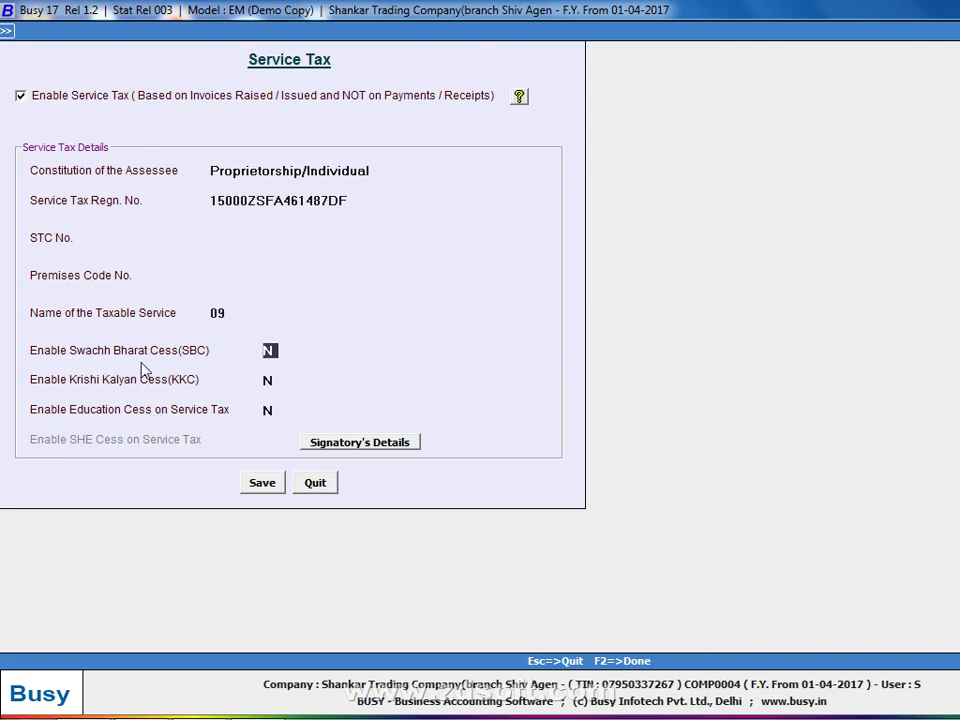
Turn on Swachh Bharat and Krishi Kalyan cess (Y) and save the service tax settings.
{"action": "type", "text": "Y"}
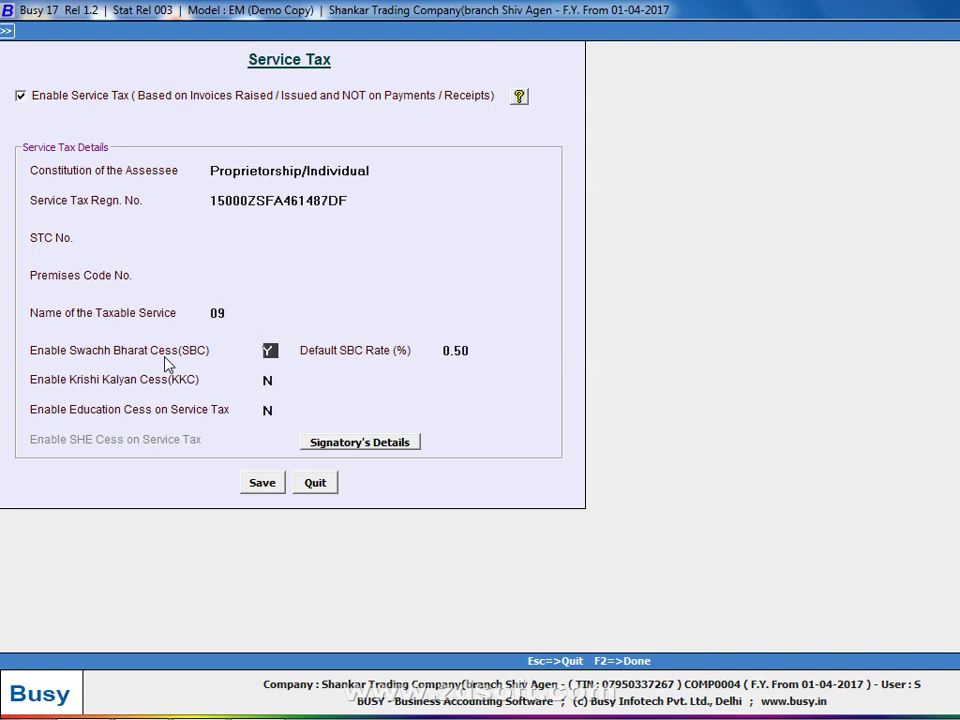
{"action": "left_click", "coordinate": [270, 383]}
{"action": "type", "text": "Y"}
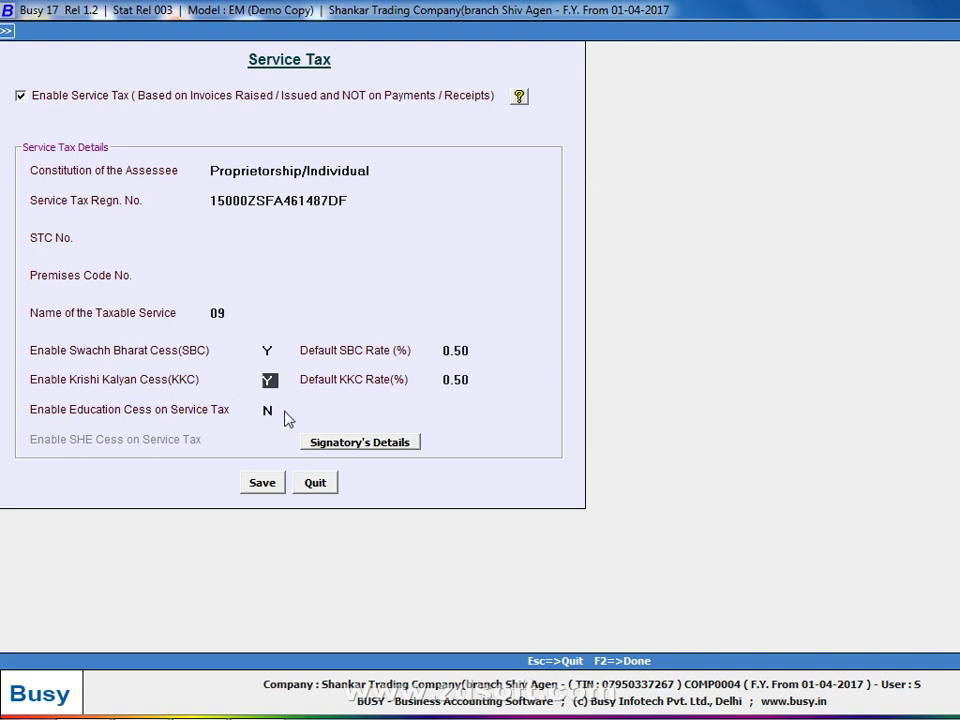
{"action": "left_click", "coordinate": [254, 487]}
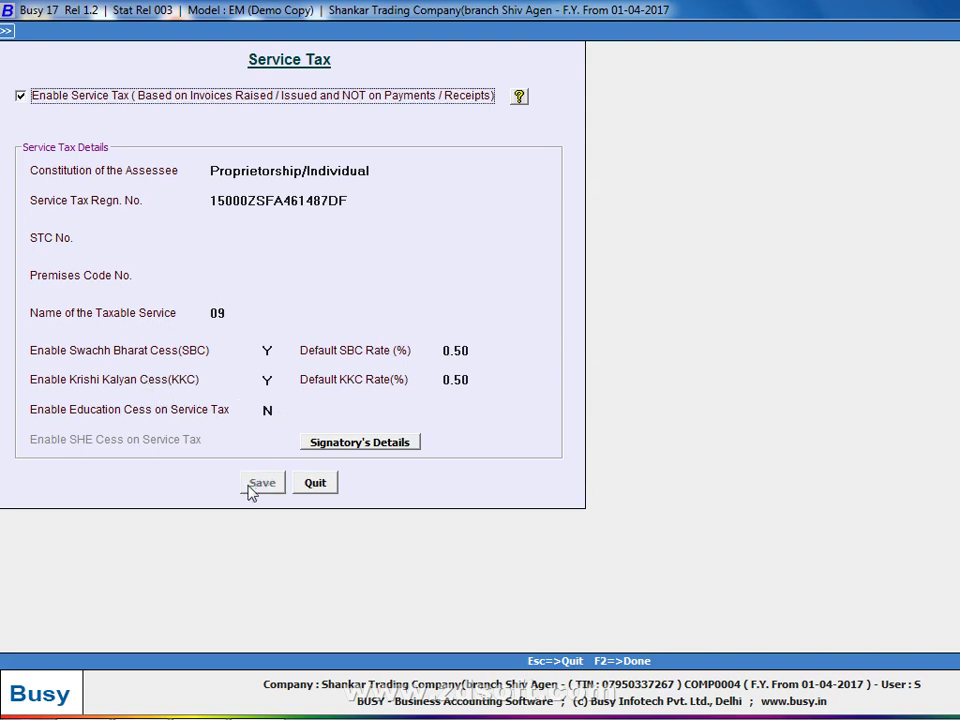
Leave the service tax settings and look up SER in the sale type modify list.
{"action": "key", "text": "Escape"}
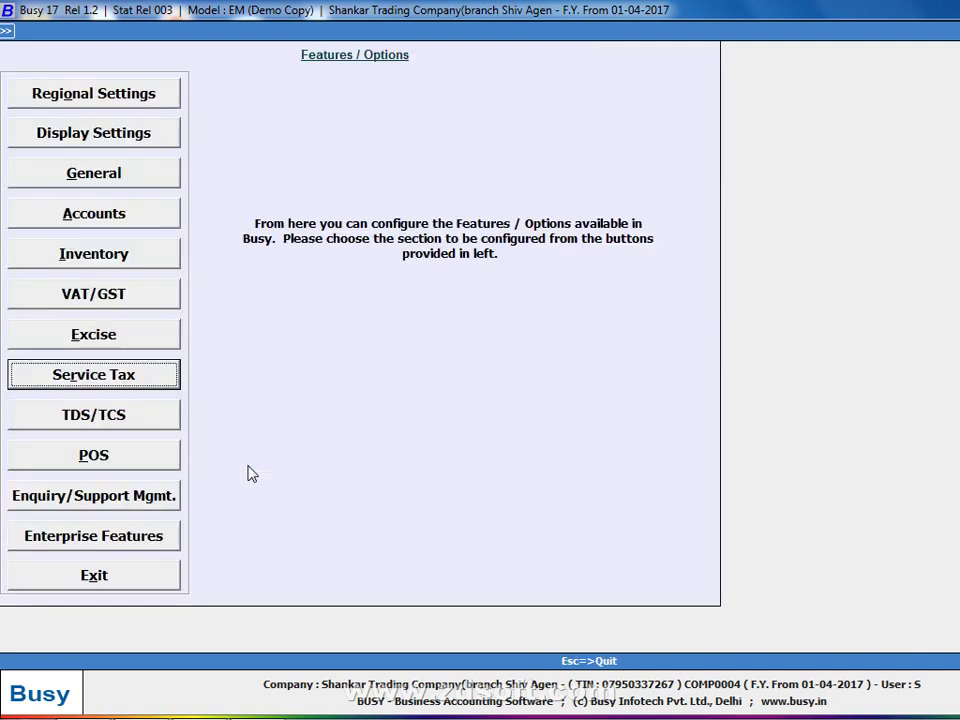
{"action": "key", "text": "Escape"}
{"action": "key", "text": "Left"}
{"action": "key", "text": "Left"}
{"action": "key", "text": "Down"}
{"action": "key", "text": "Up"}
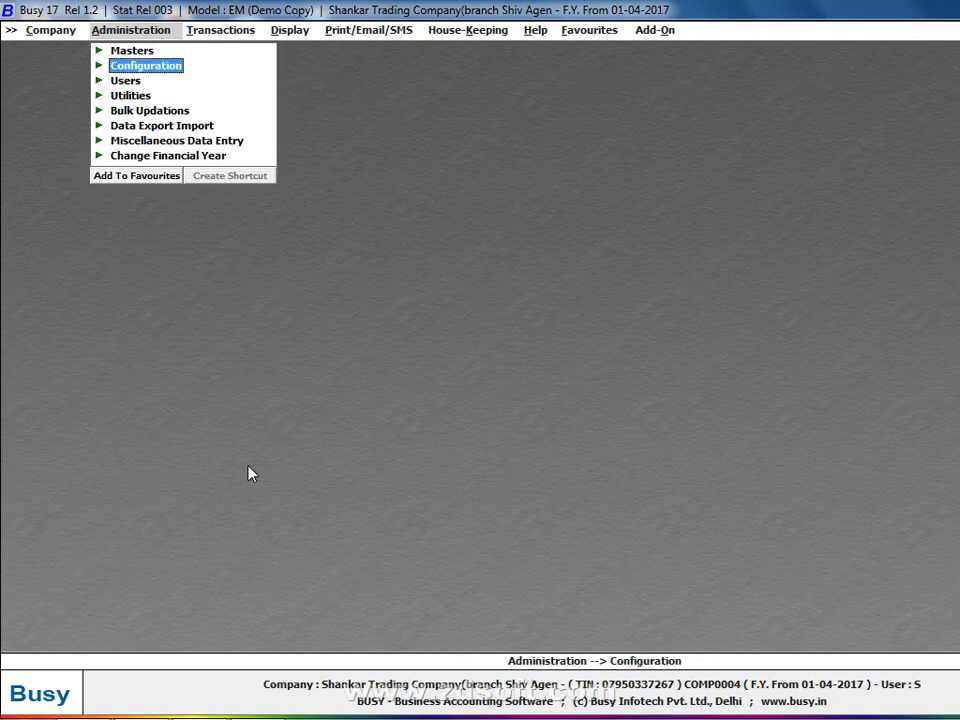
{"action": "key", "text": "Up"}
{"action": "key", "text": "Right"}
{"action": "key", "text": "Down"}
{"action": "key", "text": "Down"}
{"action": "key", "text": "Down"}
{"action": "key", "text": "Down"}
{"action": "key", "text": "Down"}
{"action": "key", "text": "Down"}
{"action": "key", "text": "Down"}
{"action": "key", "text": "Down"}
{"action": "key", "text": "Down"}
{"action": "key", "text": "Down"}
{"action": "key", "text": "Down"}
{"action": "key", "text": "Down"}
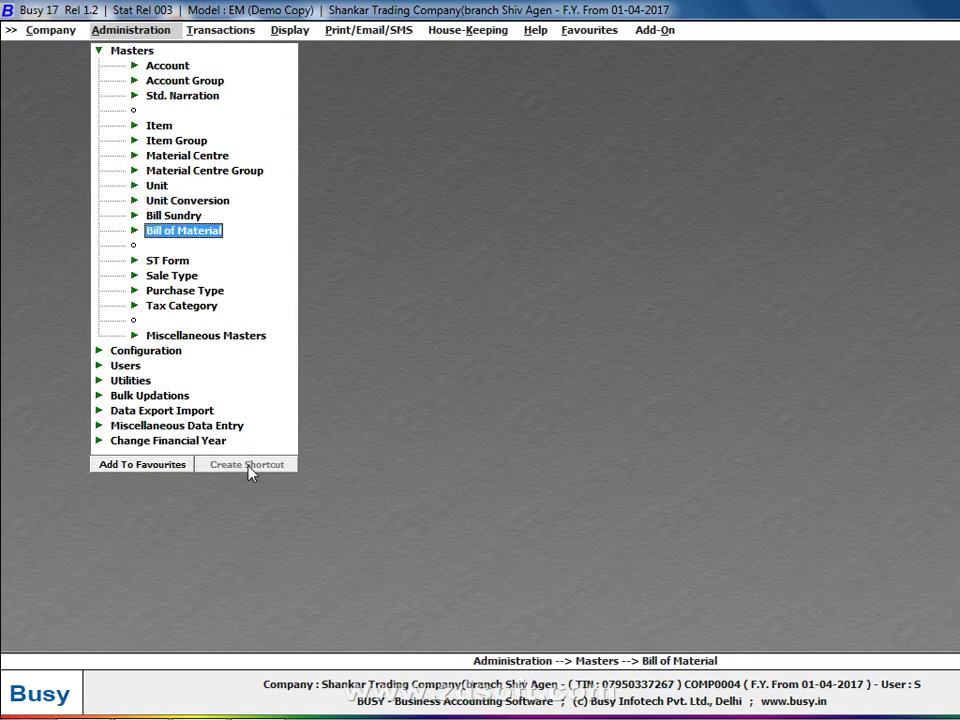
{"action": "key", "text": "Right"}
{"action": "key", "text": "Down"}
{"action": "key", "text": "Return"}
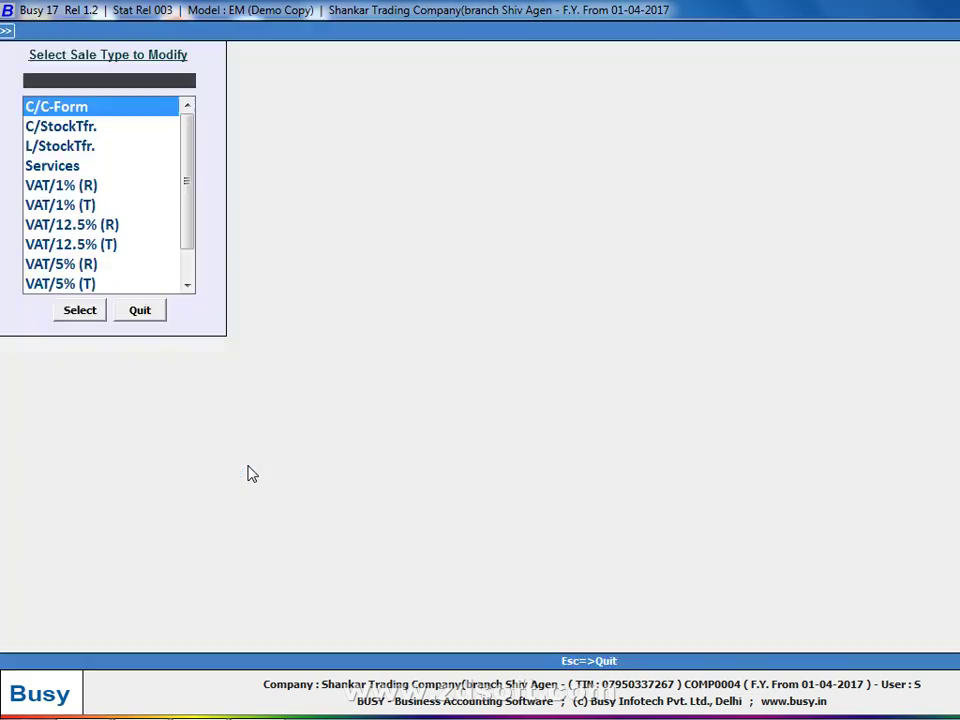
{"action": "type", "text": "SER"}
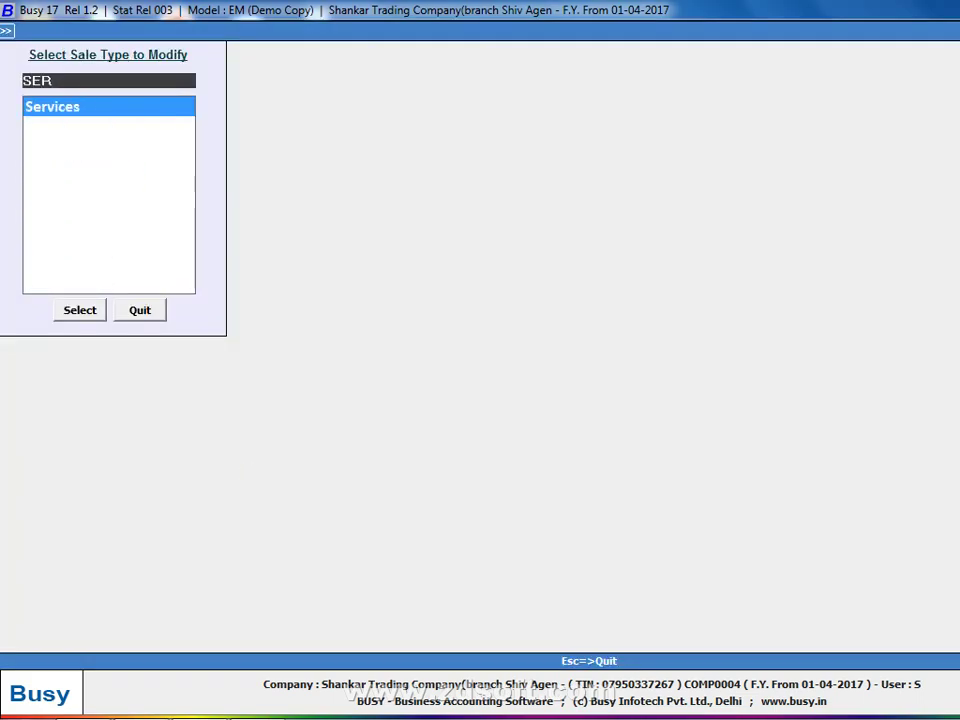
{"action": "key", "text": "Escape"}
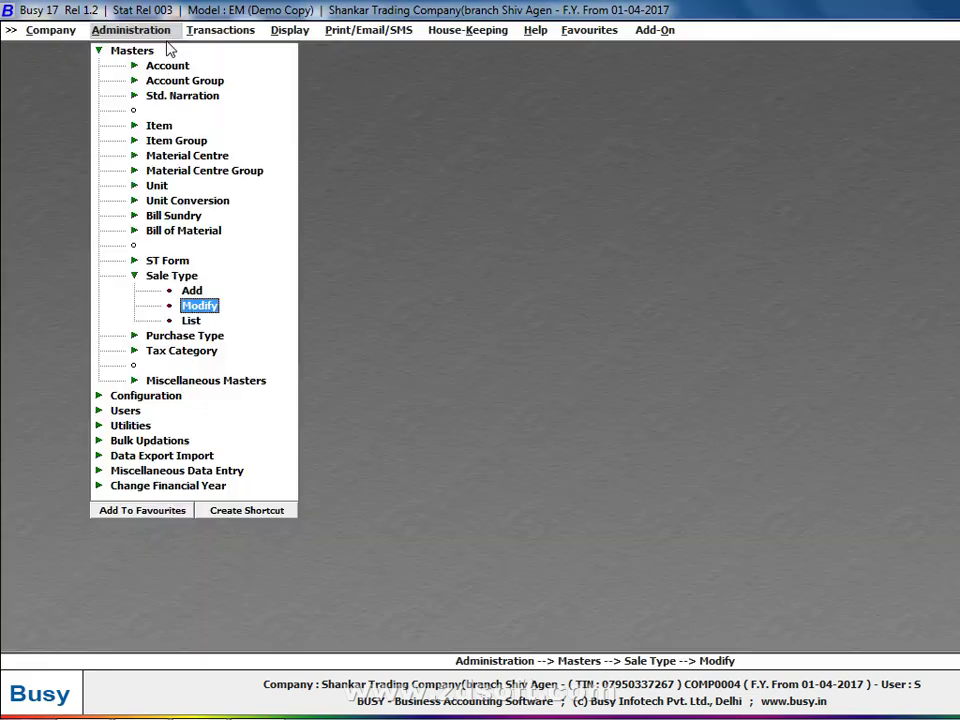
Look up SER in the purchase type modify list.
{"action": "key", "text": "Left"}
{"action": "key", "text": "Down"}
{"action": "key", "text": "Right"}
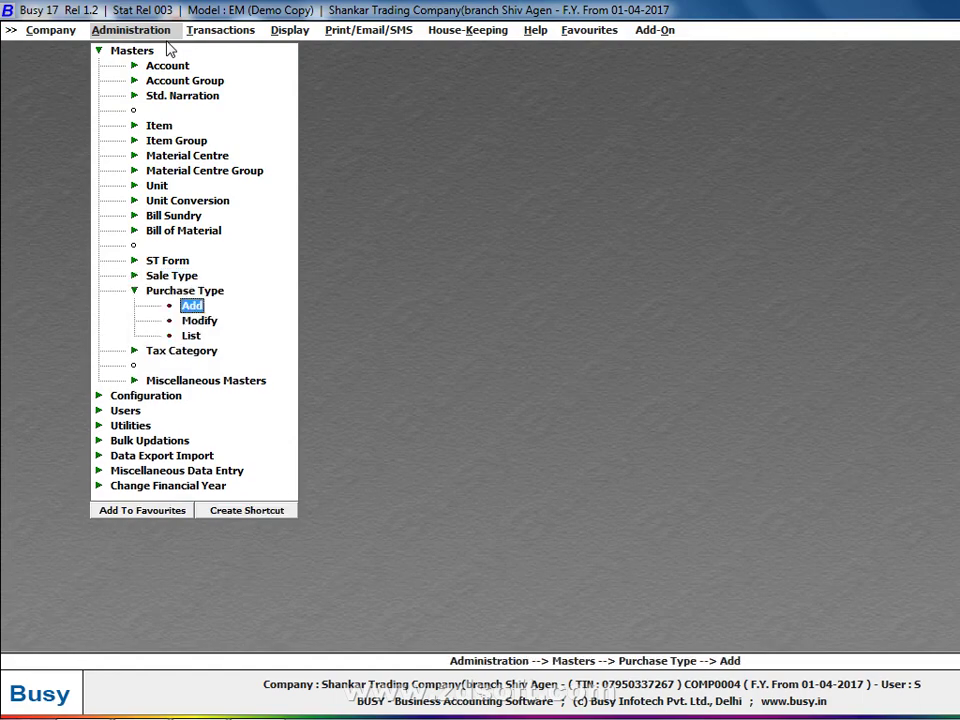
{"action": "key", "text": "Down"}
{"action": "key", "text": "Return"}
{"action": "type", "text": "SER"}
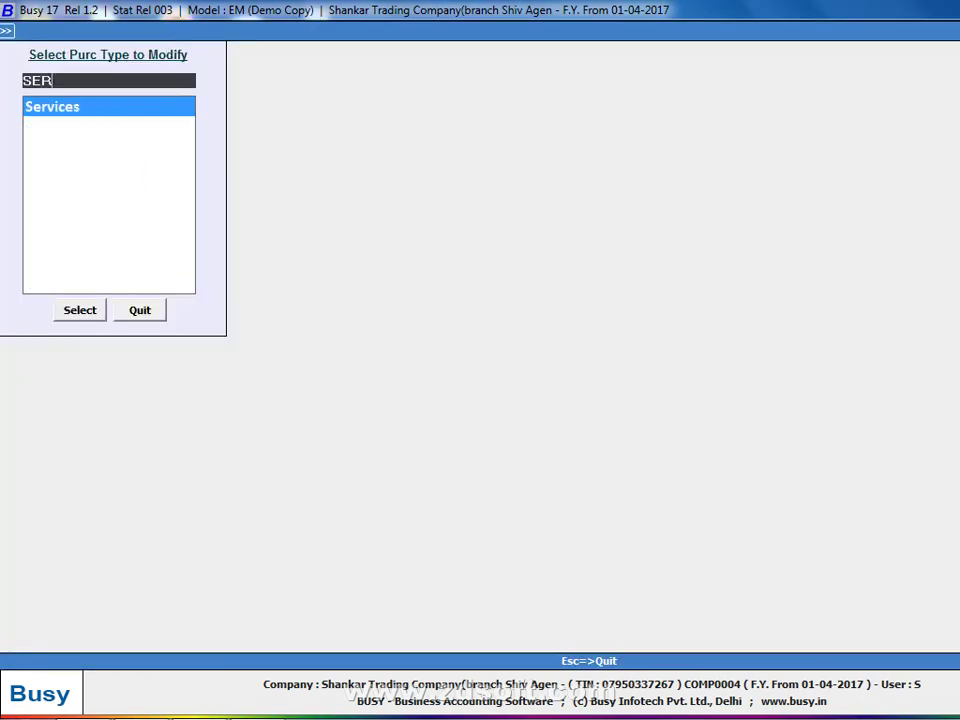
{"action": "key", "text": "Escape"}
Check the empty bill of material modify and list screens, then start a new sales voucher.
{"action": "key", "text": "Left"}
{"action": "key", "text": "Up"}
{"action": "key", "text": "Up"}
{"action": "key", "text": "Up"}
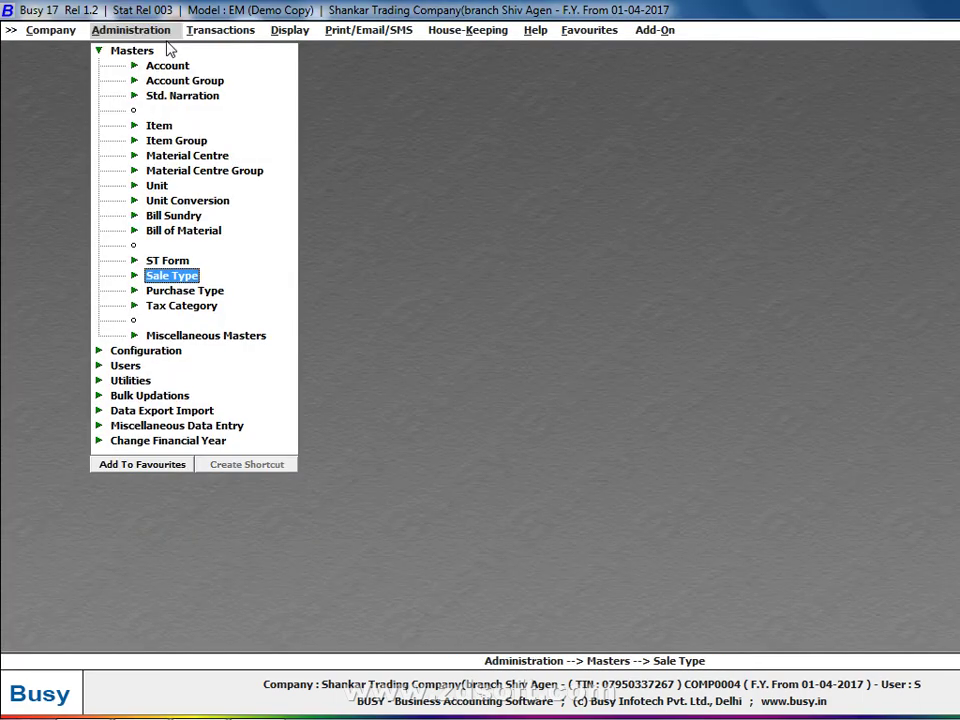
{"action": "key", "text": "Right"}
{"action": "key", "text": "Down"}
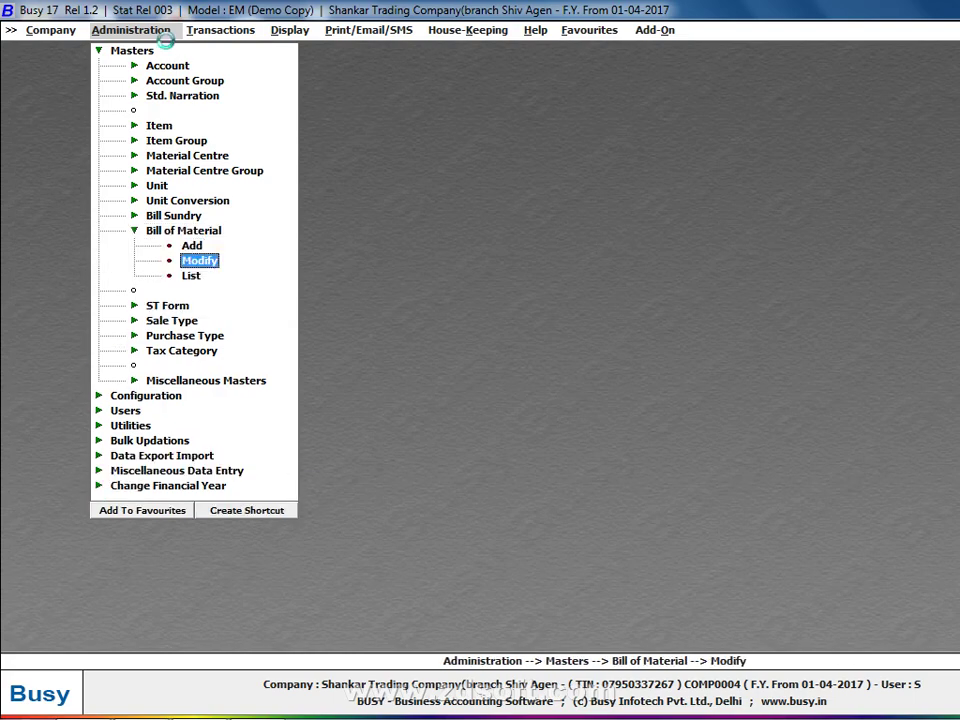
{"action": "key", "text": "Return"}
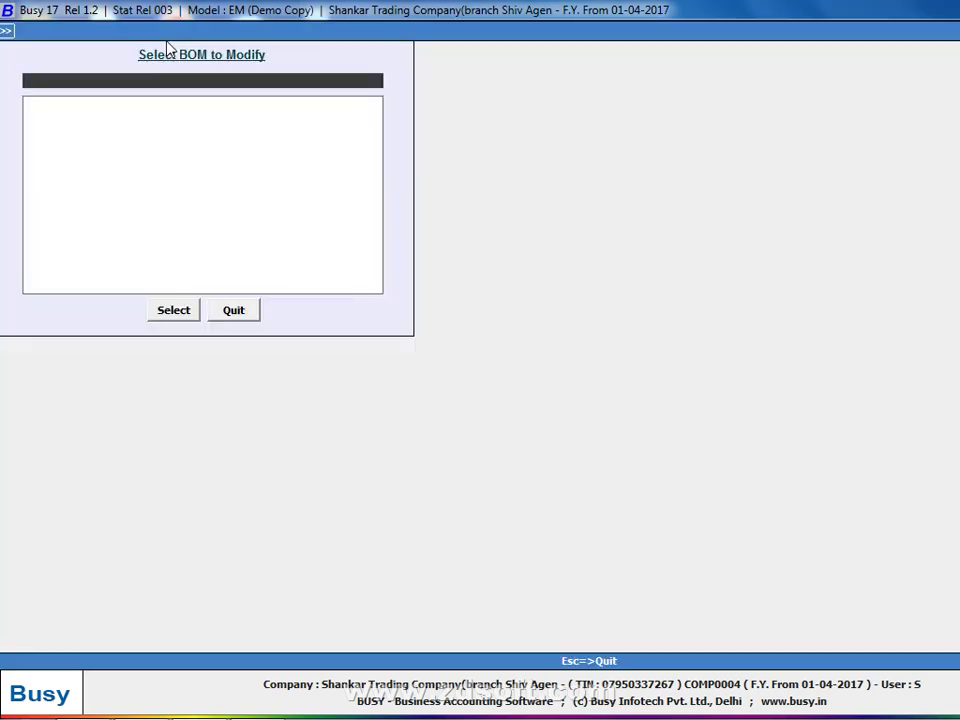
{"action": "key", "text": "Escape"}
{"action": "key", "text": "Down"}
{"action": "key", "text": "Return"}
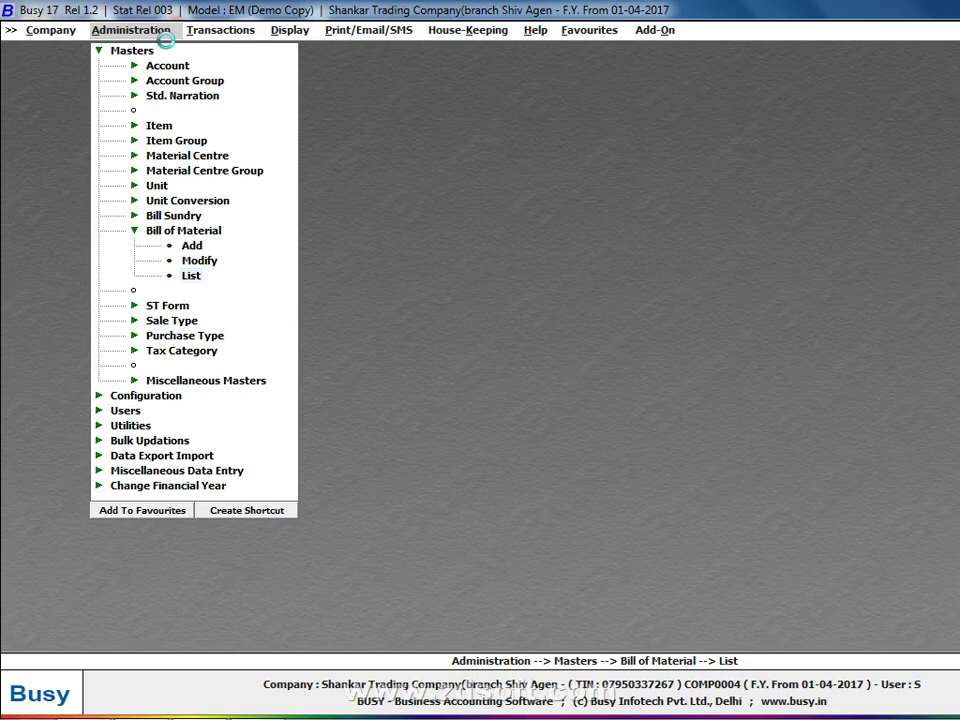
{"action": "key", "text": "Escape"}
{"action": "key", "text": "Escape"}
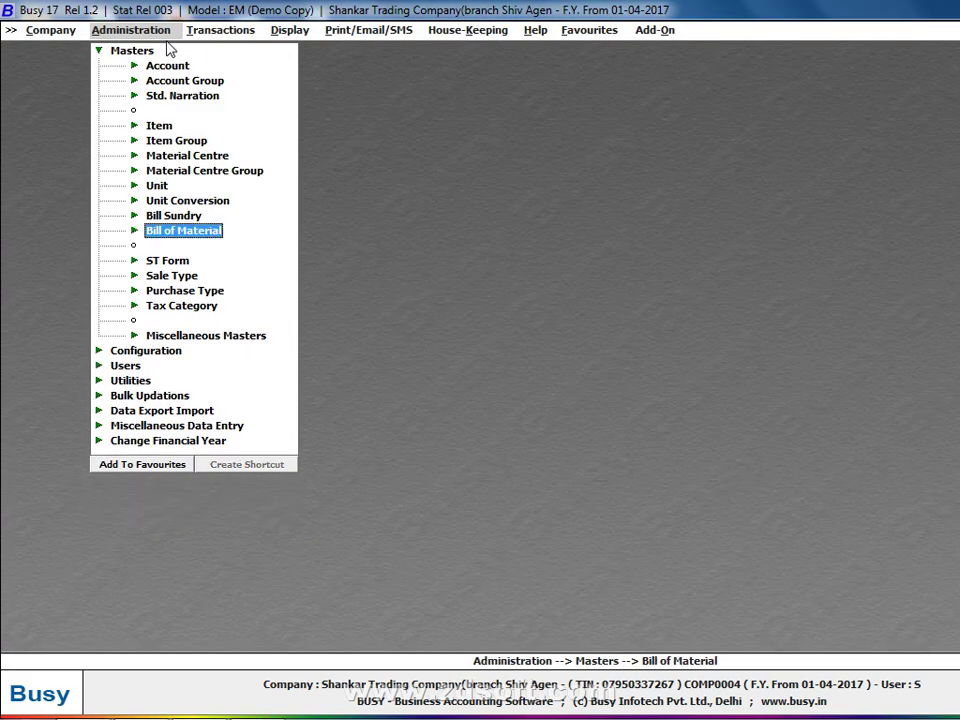
{"action": "key", "text": "Right"}
{"action": "key", "text": "Return"}
{"action": "key", "text": "Return"}
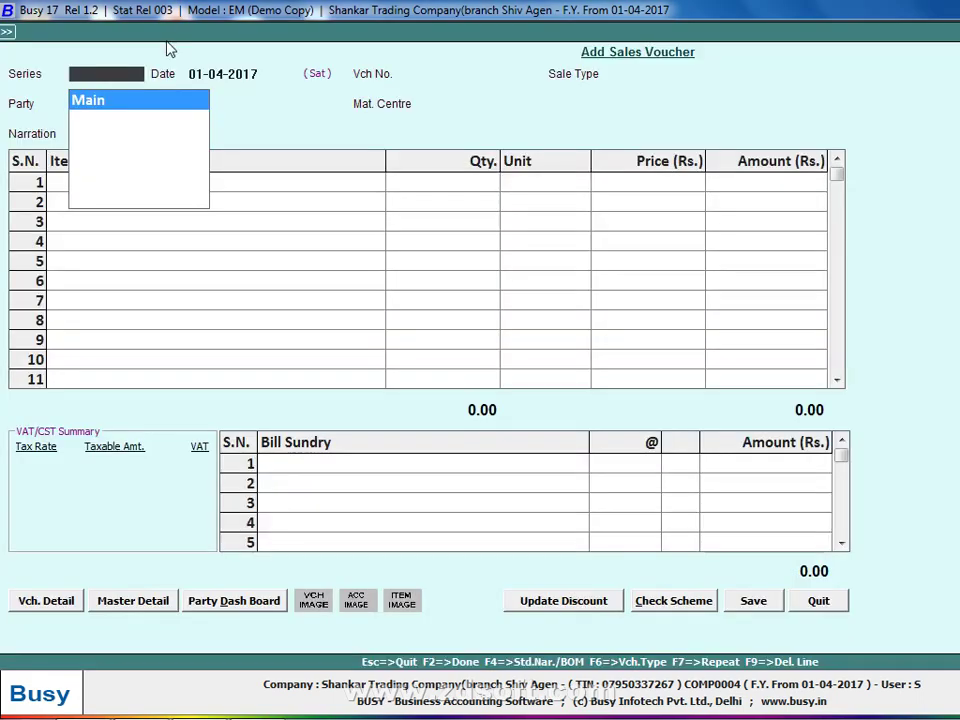
Try a sales voucher in series Main with sale type SR, then quit it without saving.
{"action": "key", "text": "Return"}
{"action": "key", "text": "Return"}
{"action": "key", "text": "Return"}
{"action": "key", "text": "Return"}
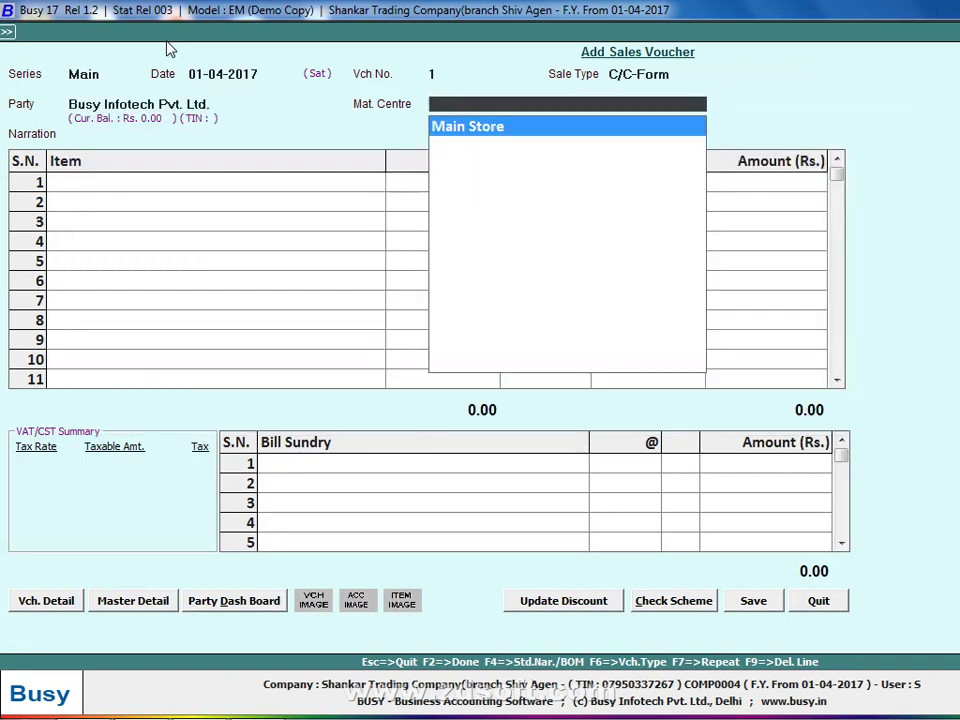
{"action": "key", "text": "Return"}
{"action": "key", "text": "Return"}
{"action": "key", "text": "Return"}
{"action": "key", "text": "Return"}
{"action": "key", "text": "Return"}
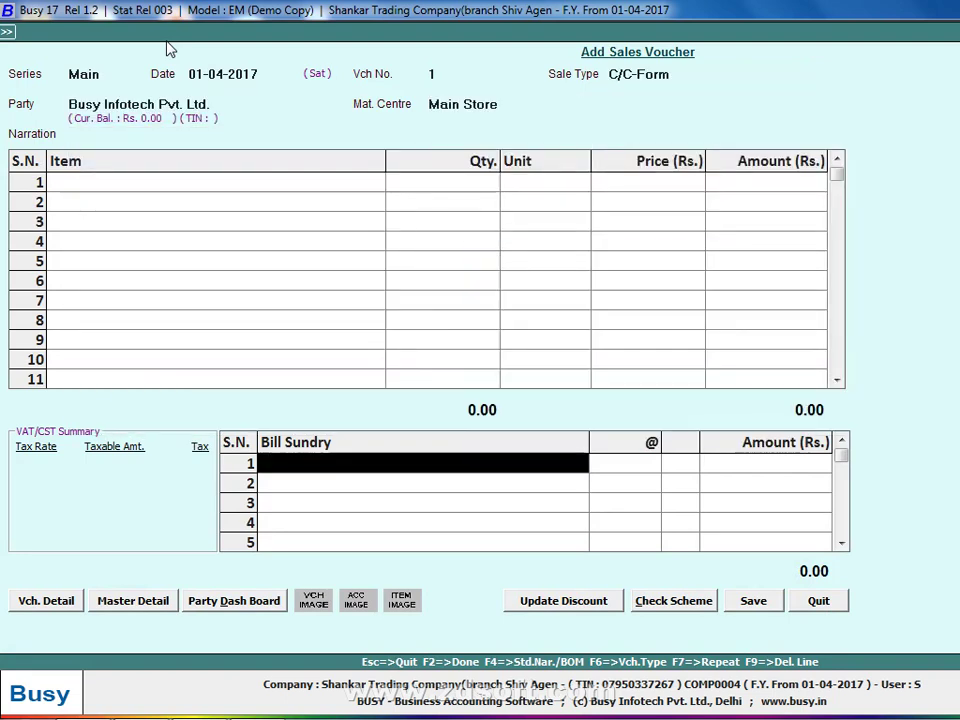
{"action": "type", "text": "SR"}
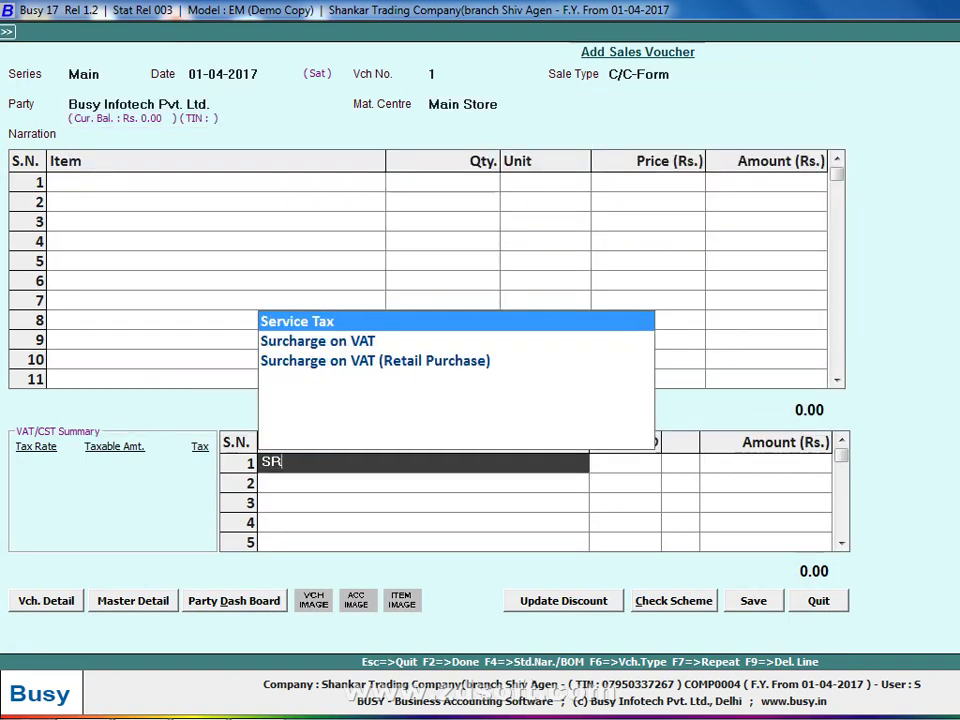
{"action": "key", "text": "Escape"}
{"action": "key", "text": "Escape"}
{"action": "key", "text": "Return"}
{"action": "key", "text": "Return"}
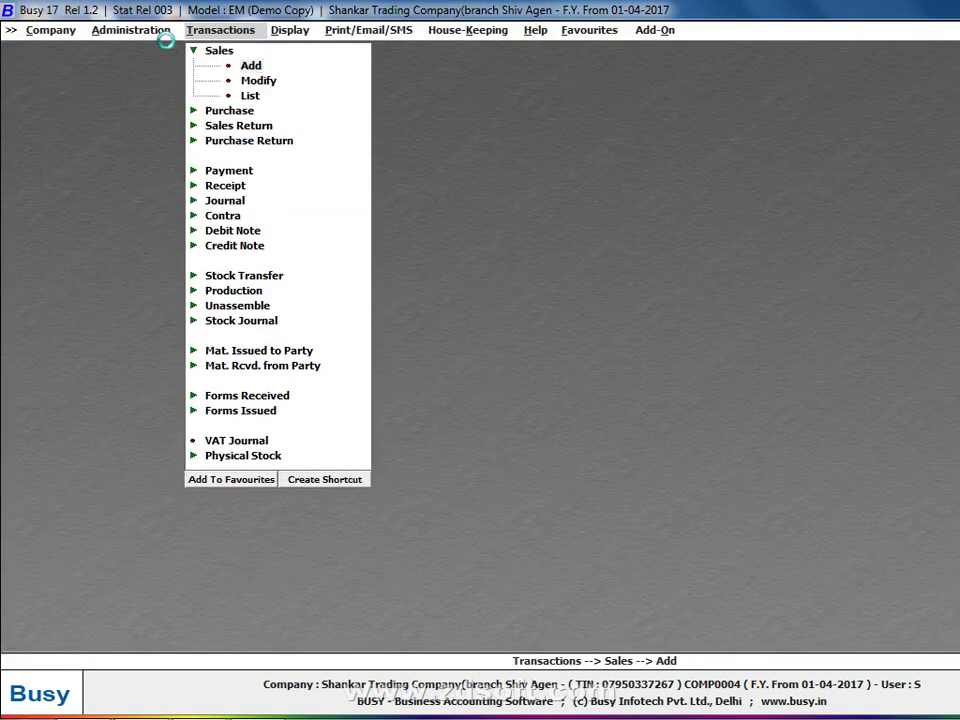
{"action": "key", "text": "Return"}
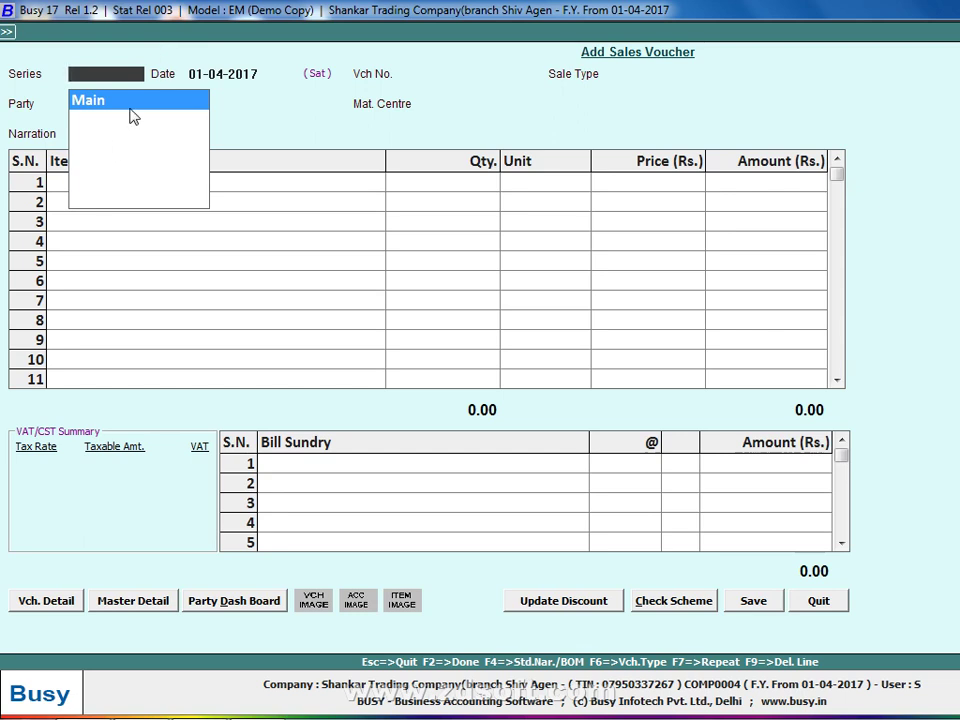
Accept series Main on a fresh voucher and open Vch. Configuration under Vch. Detail.
{"action": "key", "text": "Return"}
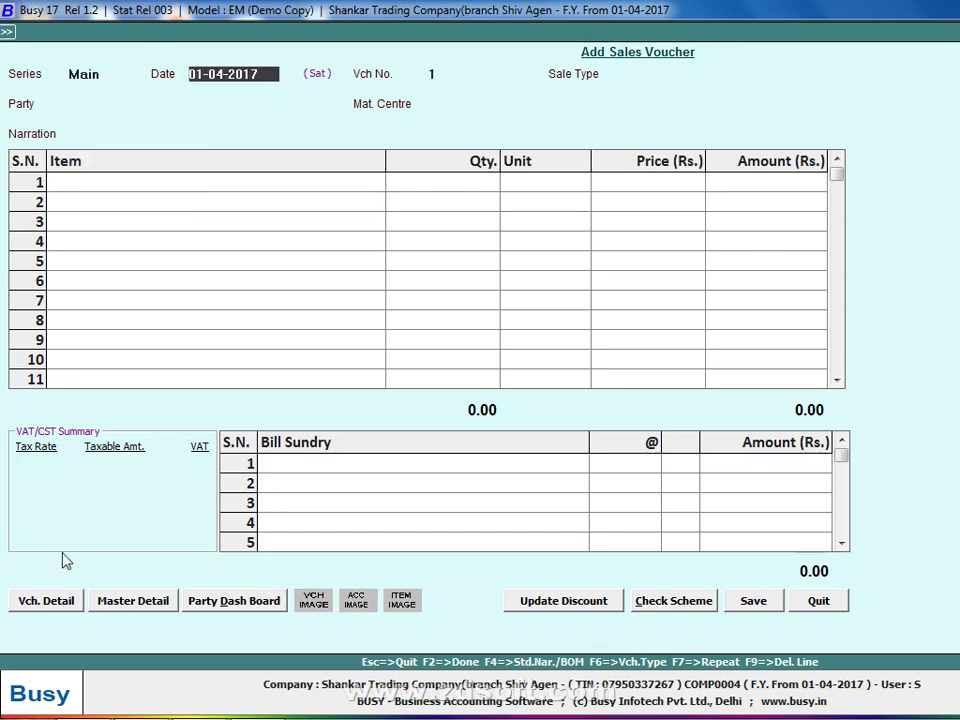
{"action": "left_click", "coordinate": [49, 605]}
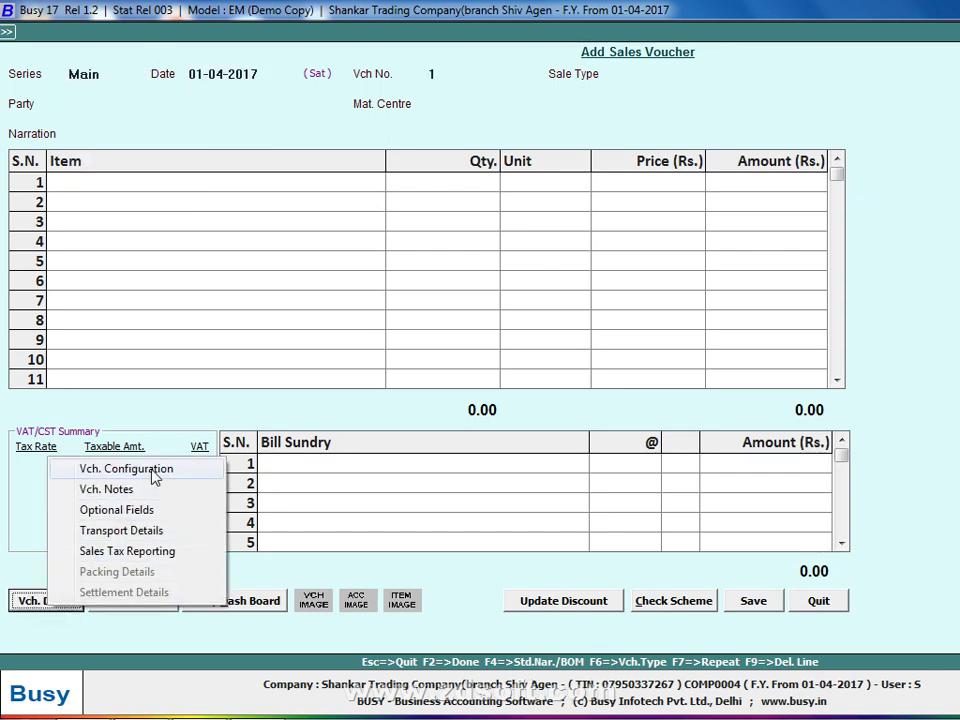
{"action": "left_click", "coordinate": [152, 476]}
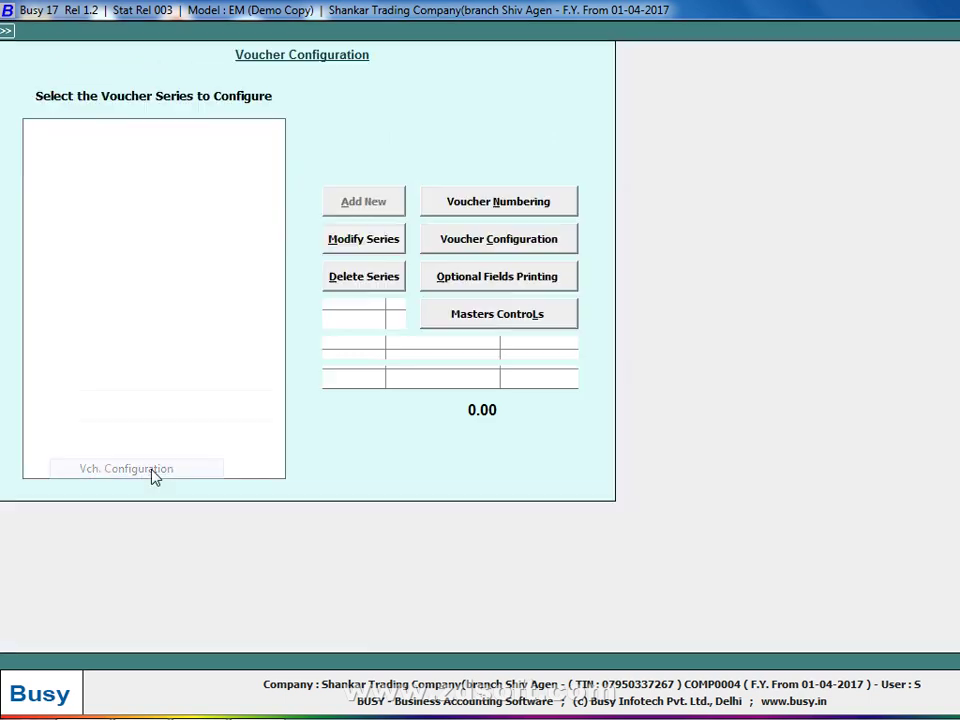
Rename the Sales series Main to T-INVOICE.
{"action": "left_click", "coordinate": [381, 256]}
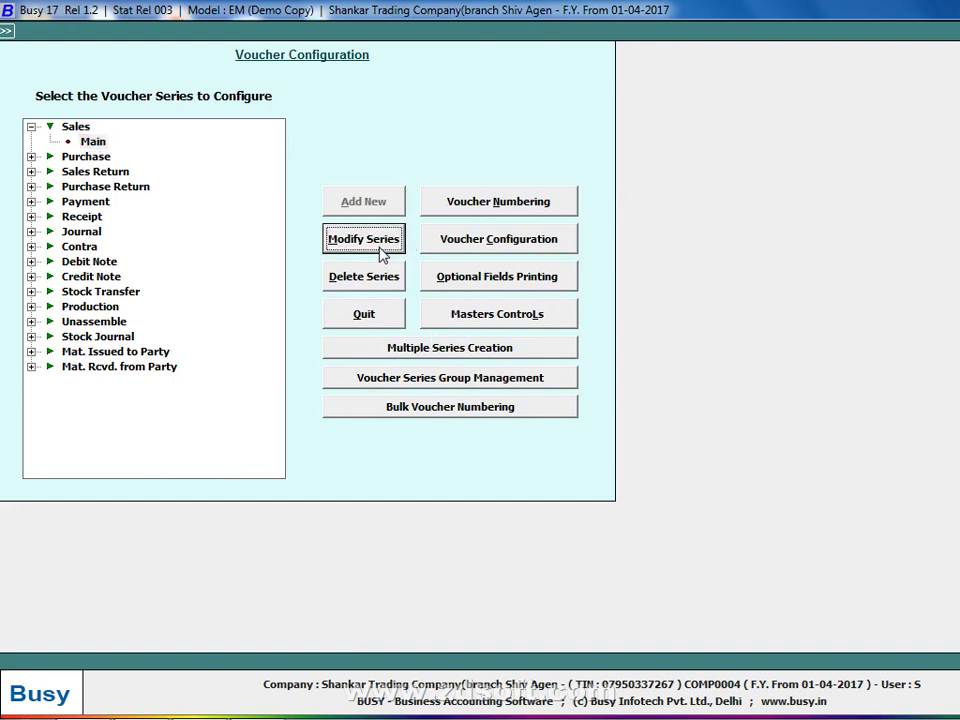
{"action": "type", "text": "T-INVOICE"}
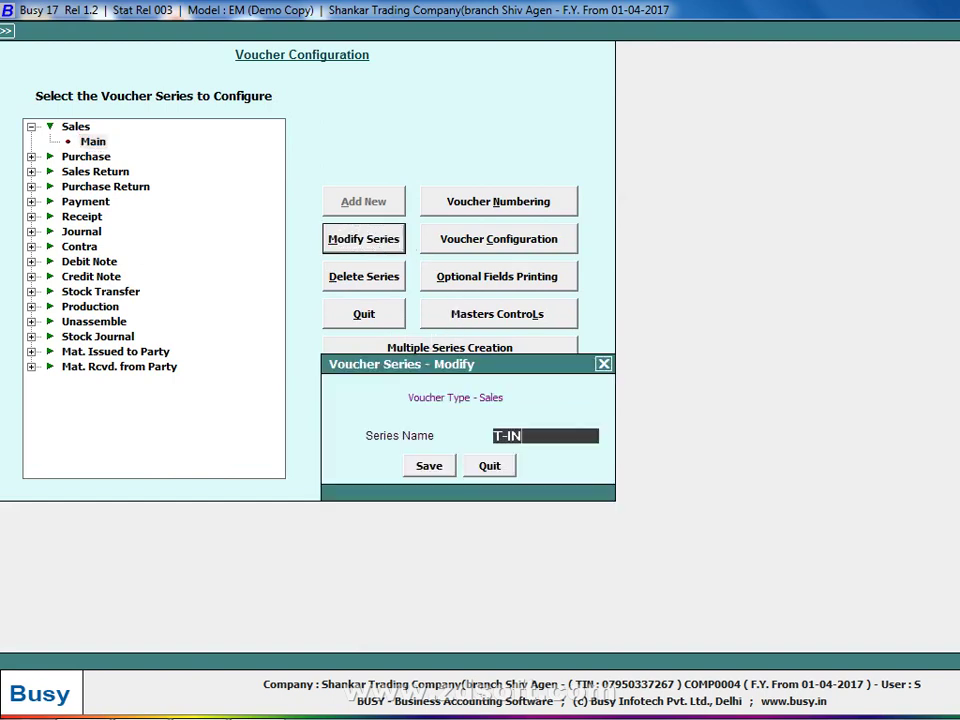
{"action": "key", "text": "Return"}
{"action": "key", "text": "Return"}
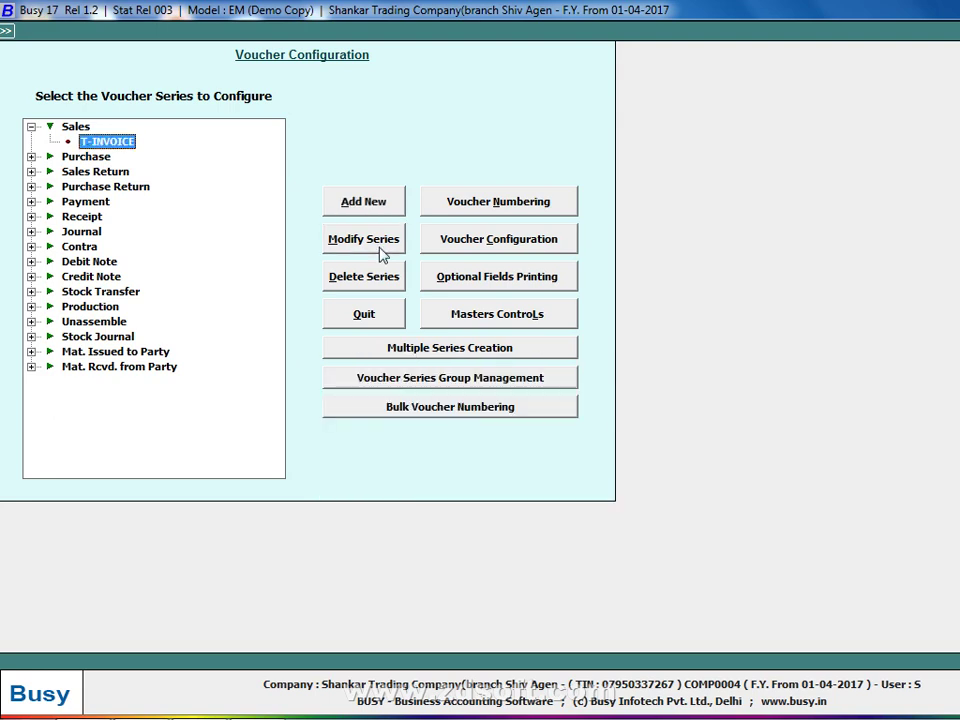
Add two new Sales series, R-INVOICE and SERVICES.
{"action": "left_click", "coordinate": [80, 127]}
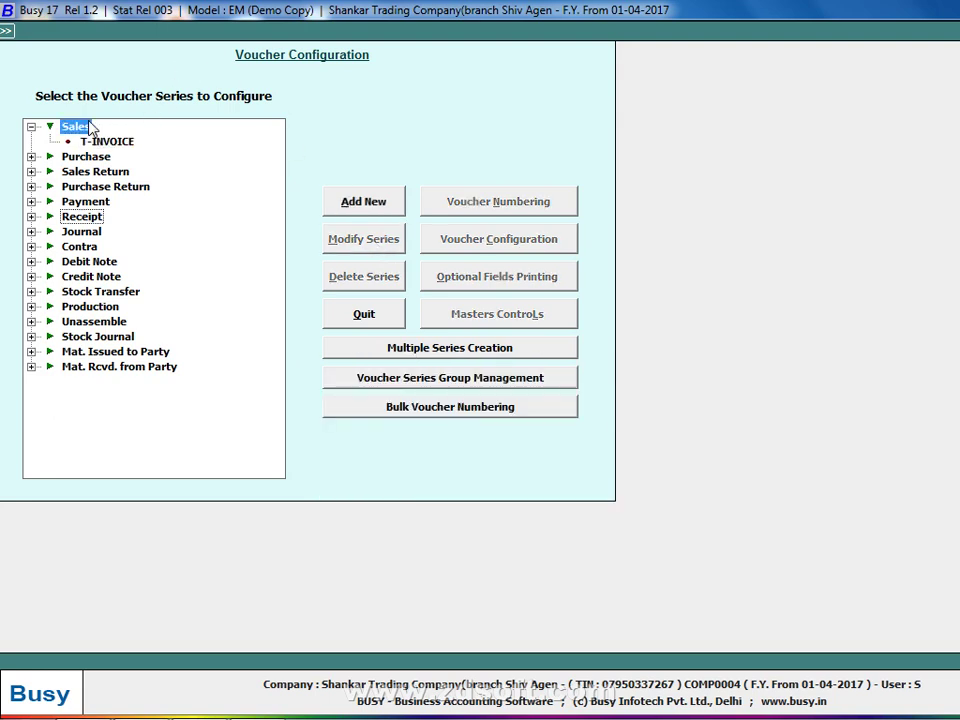
{"action": "left_click", "coordinate": [343, 212]}
{"action": "type", "text": "R"}
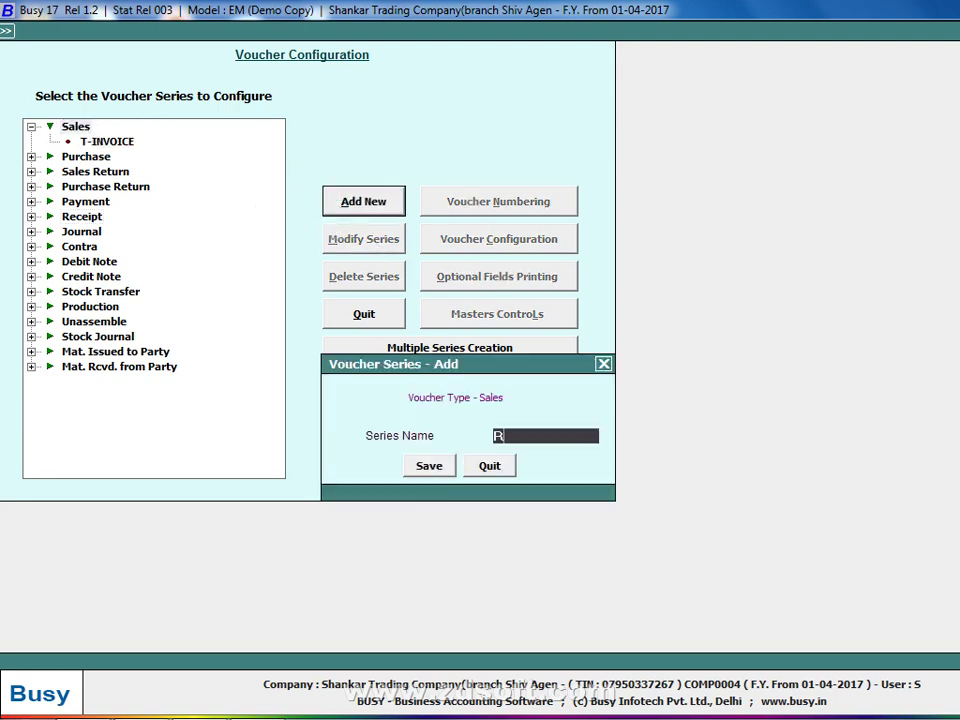
{"action": "type", "text": "-INVOIC"}
{"action": "key", "text": "BackSpace"}
{"action": "type", "text": "CE"}
{"action": "key", "text": "Return"}
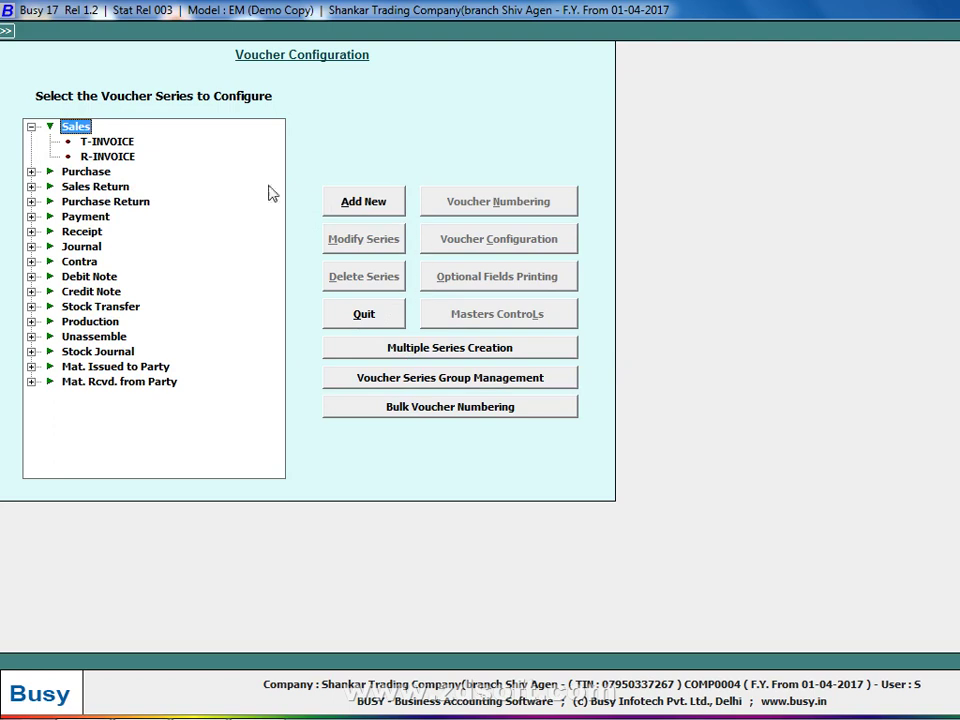
{"action": "left_click", "coordinate": [333, 207]}
{"action": "type", "text": "SER"}
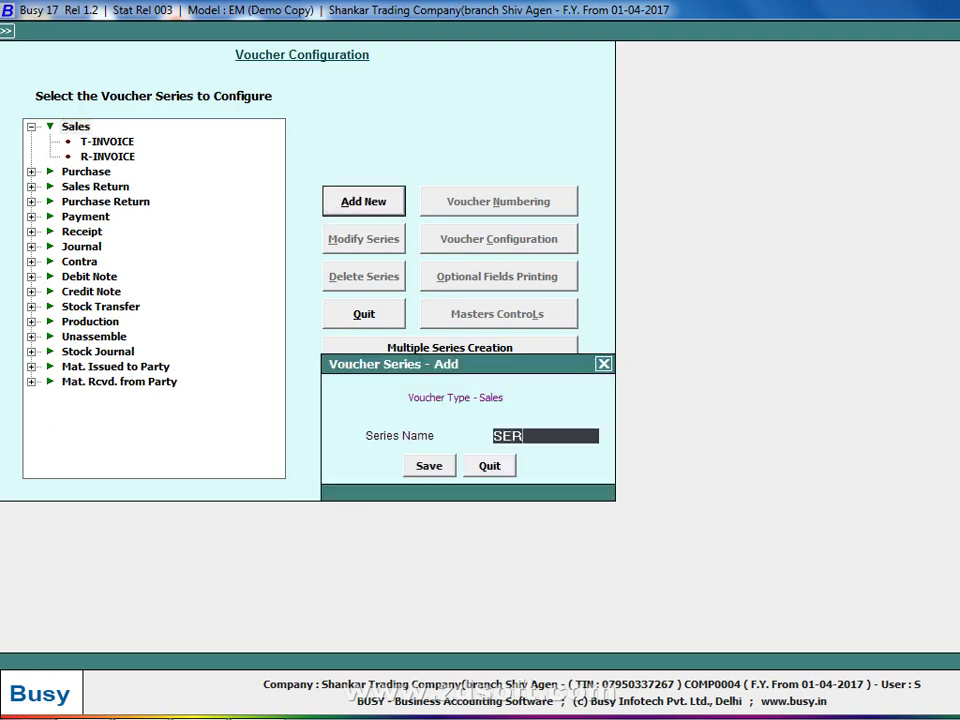
{"action": "type", "text": "VICES"}
{"action": "key", "text": "Return"}
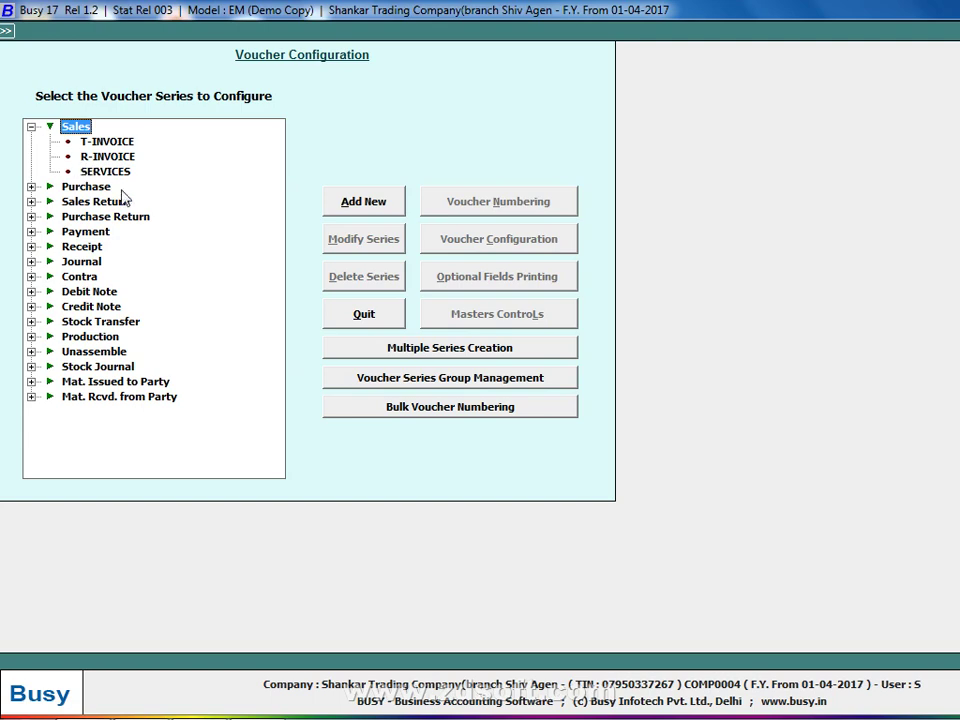
Set Skip Item Quantity/Unit/Price to Y for the SERVICES series and save it.
{"action": "left_click", "coordinate": [86, 175]}
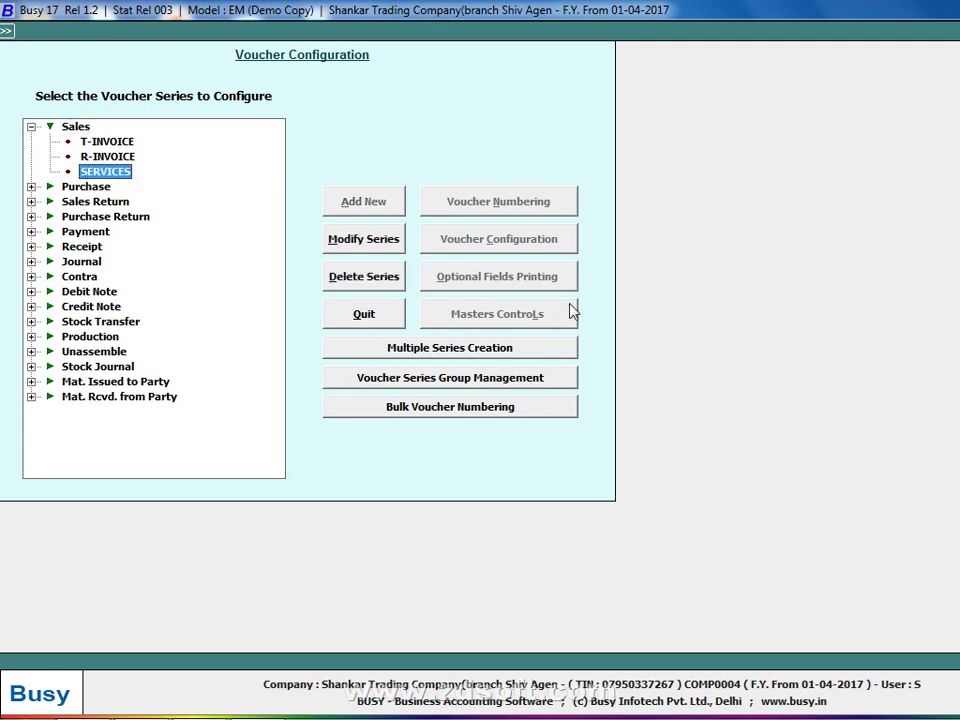
{"action": "left_click", "coordinate": [530, 246]}
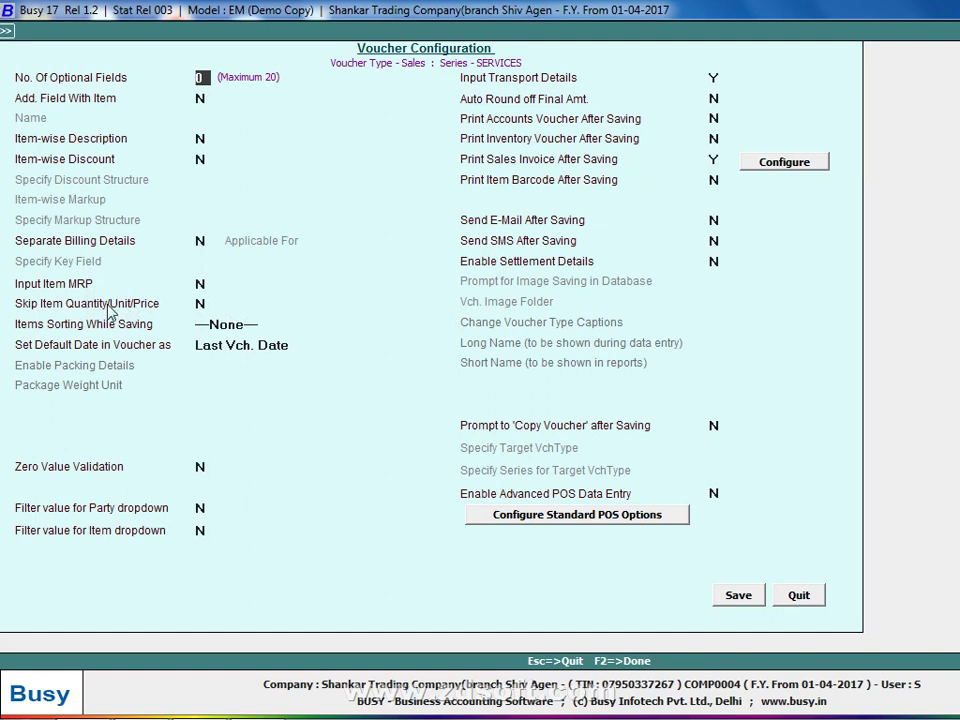
{"action": "left_click", "coordinate": [202, 303]}
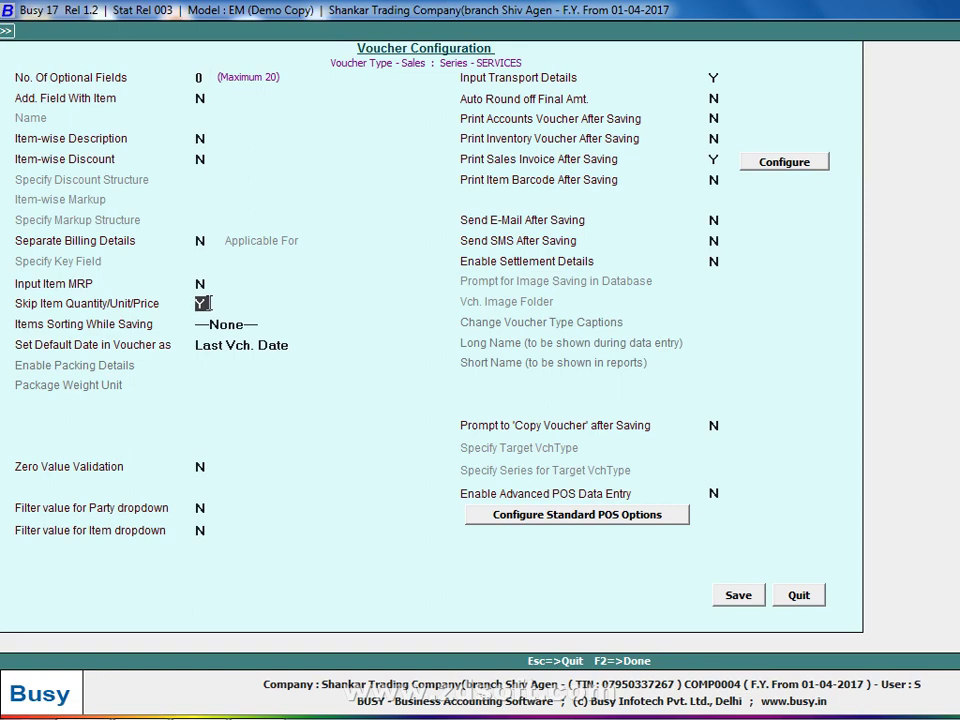
{"action": "left_click", "coordinate": [717, 602]}
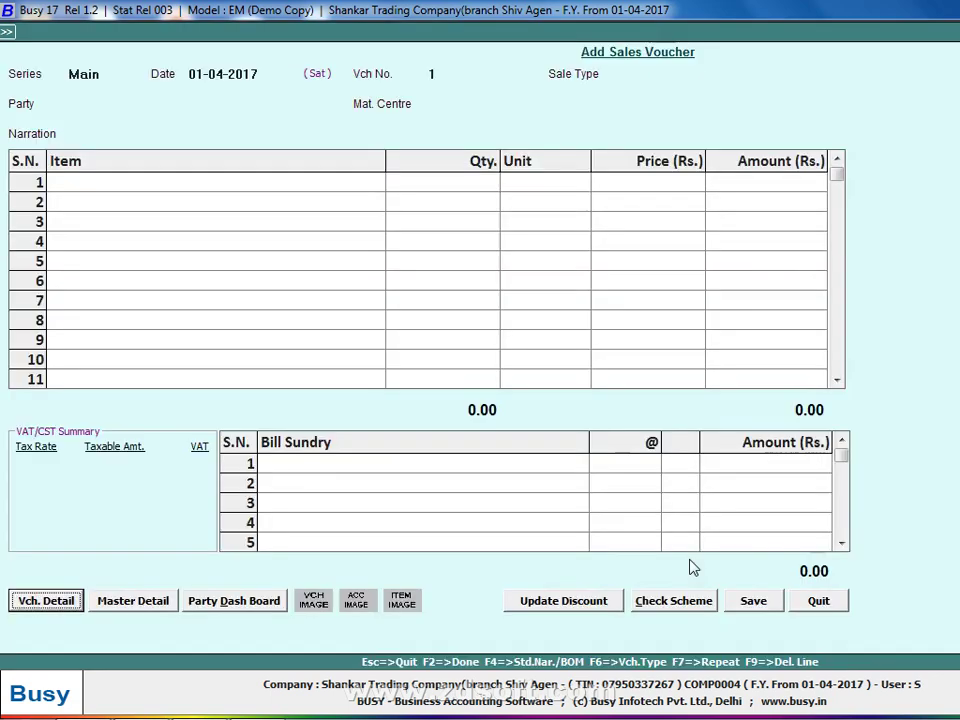
Start a SERVICES-series sales voucher dated 15-04-2017, sale type Services, adding a new party with the customer's name.
{"action": "key", "text": "Escape"}
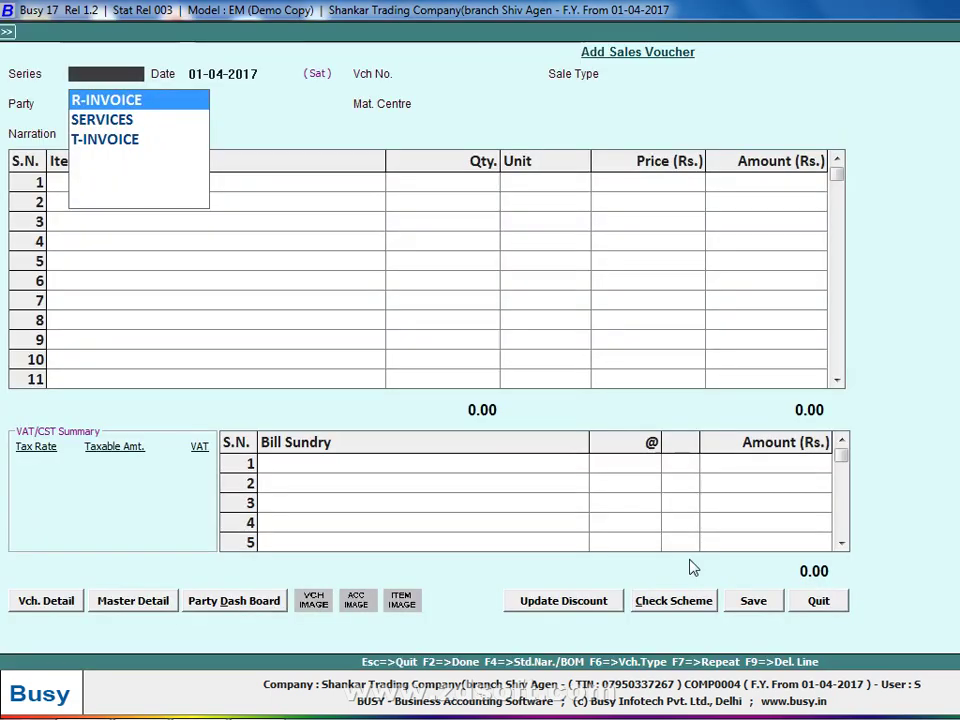
{"action": "key", "text": "Down"}
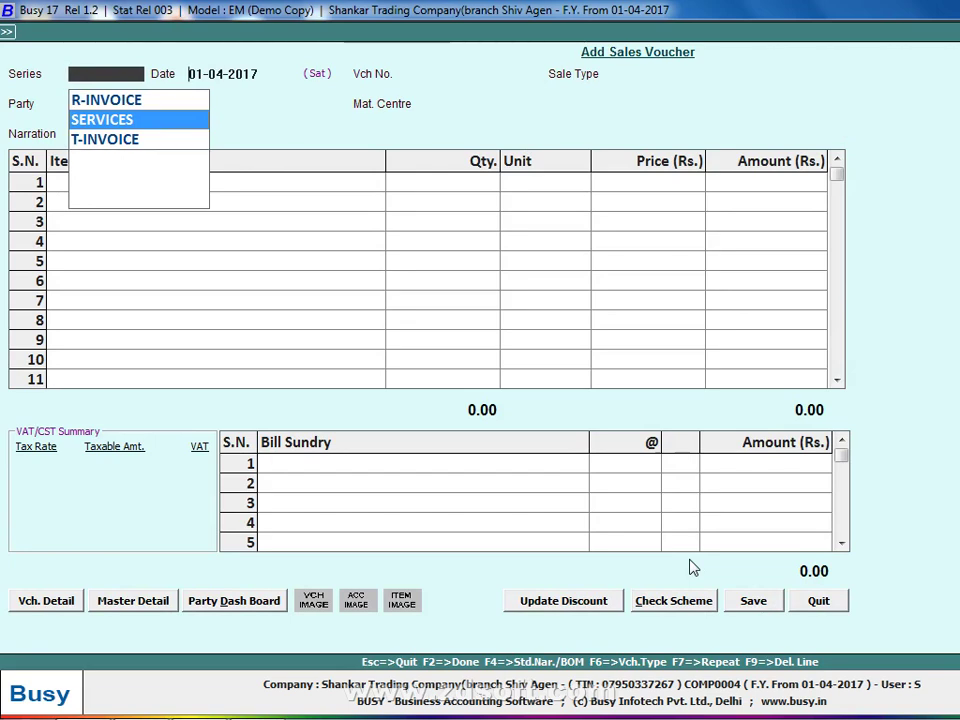
{"action": "key", "text": "Return"}
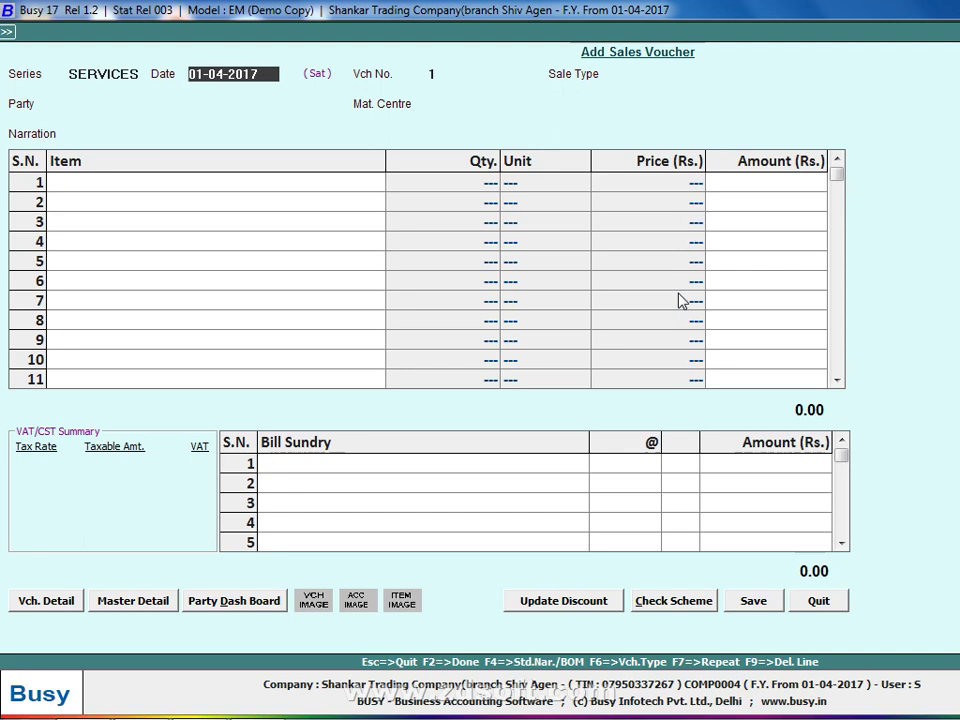
{"action": "type", "text": "15"}
{"action": "key", "text": "Return"}
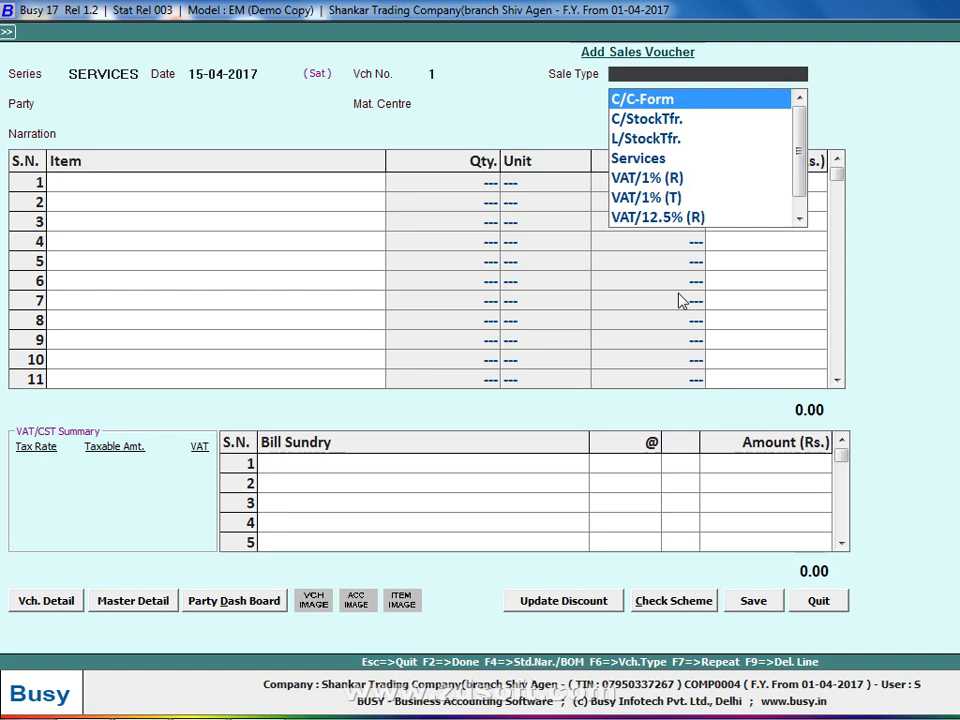
{"action": "type", "text": "SER"}
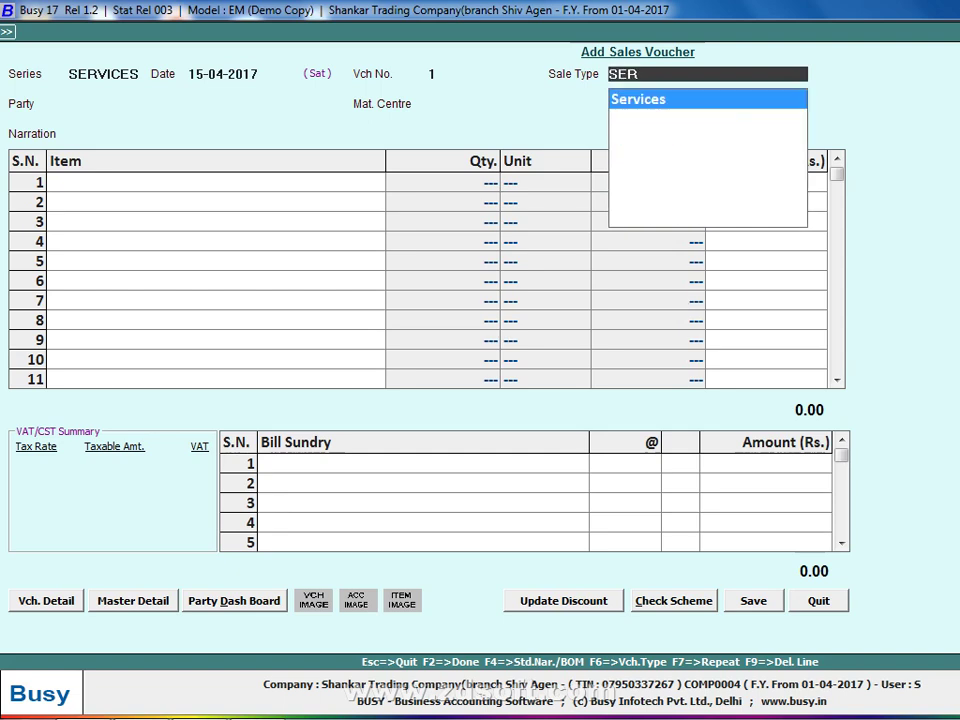
{"action": "key", "text": "Return"}
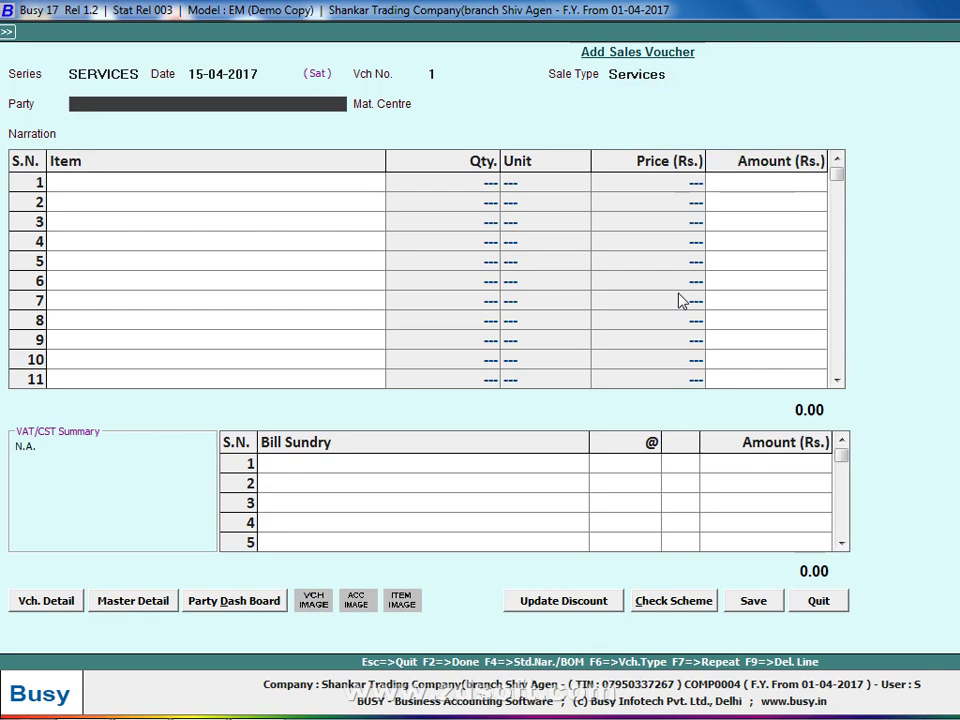
{"action": "key", "text": "F3"}
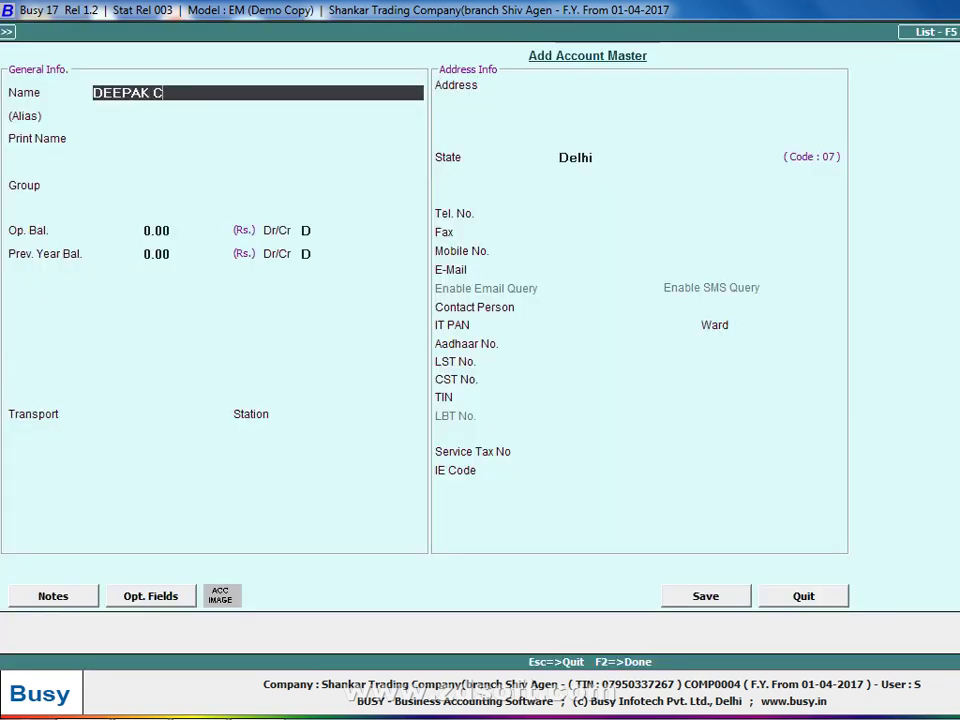
Put the new customer in Sundry Debtors with zero opening balance and Bill-by-Bill set to N.
{"action": "key", "text": "Return"}
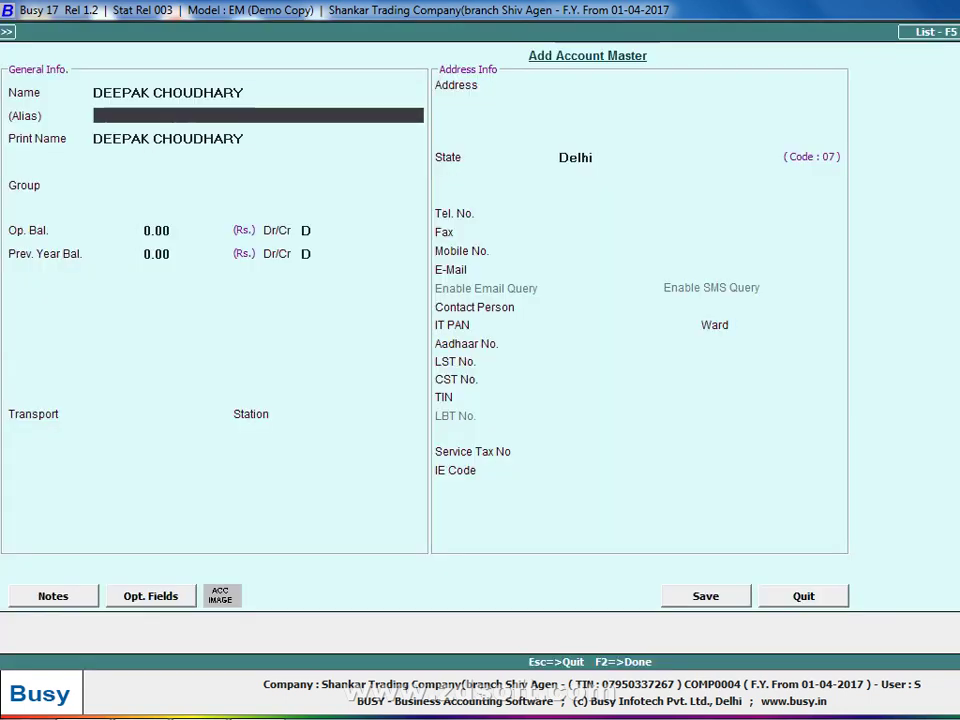
{"action": "key", "text": "Return"}
{"action": "key", "text": "Return"}
{"action": "type", "text": "SUN"}
{"action": "key", "text": "Down"}
{"action": "key", "text": "Return"}
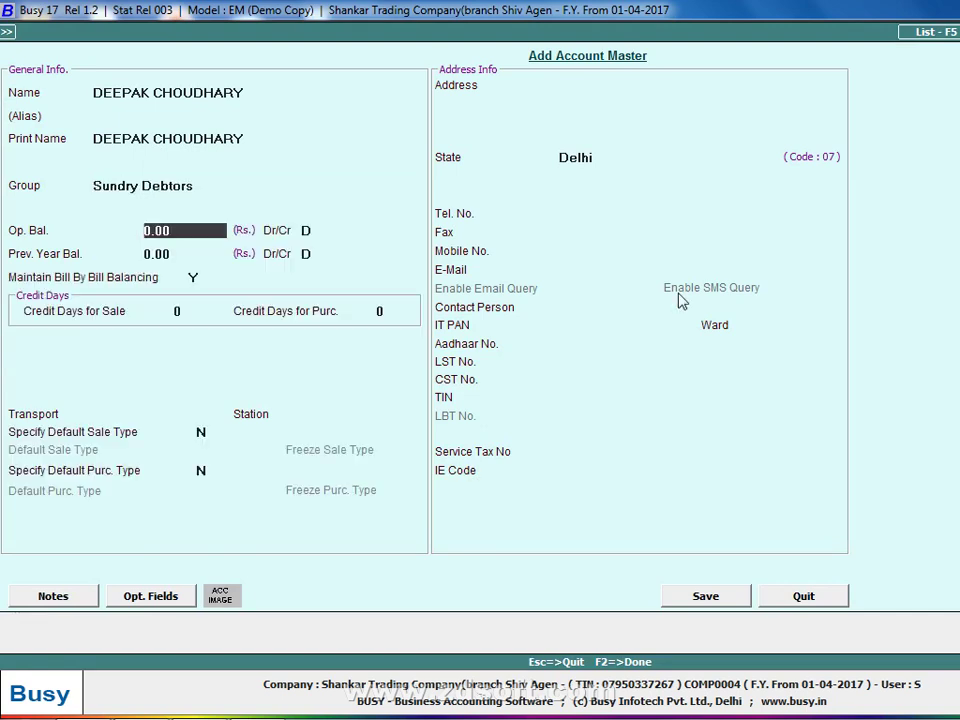
{"action": "key", "text": "Return"}
{"action": "key", "text": "Return"}
{"action": "key", "text": "Return"}
{"action": "key", "text": "Up"}
{"action": "type", "text": "N"}
{"action": "key", "text": "Return"}
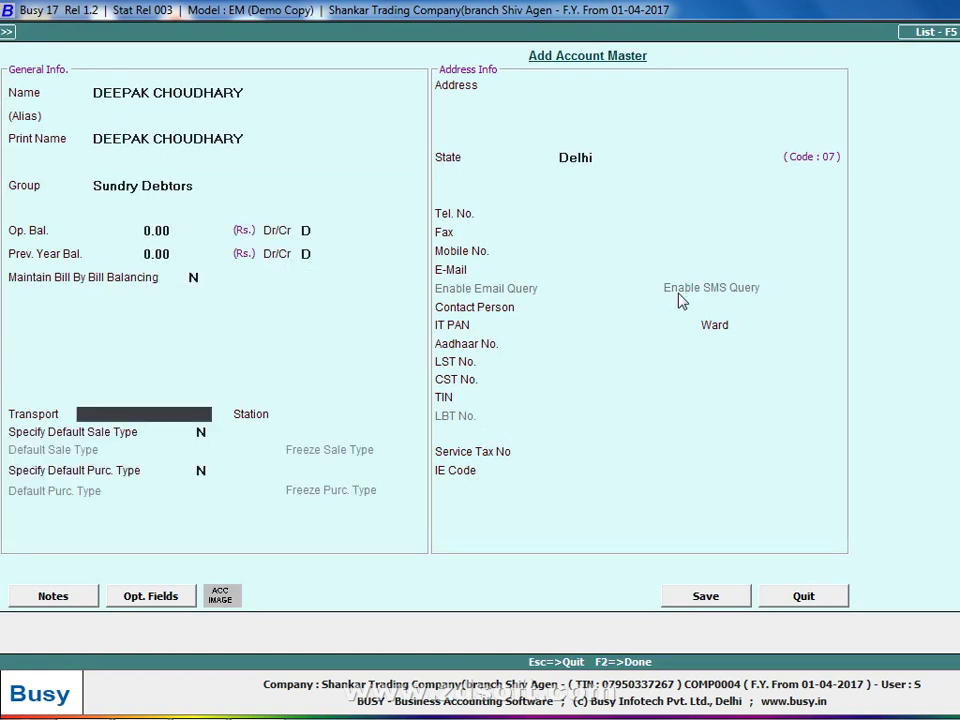
Enter the customer's service tax number and save the account as the voucher party.
{"action": "left_click", "coordinate": [596, 451]}
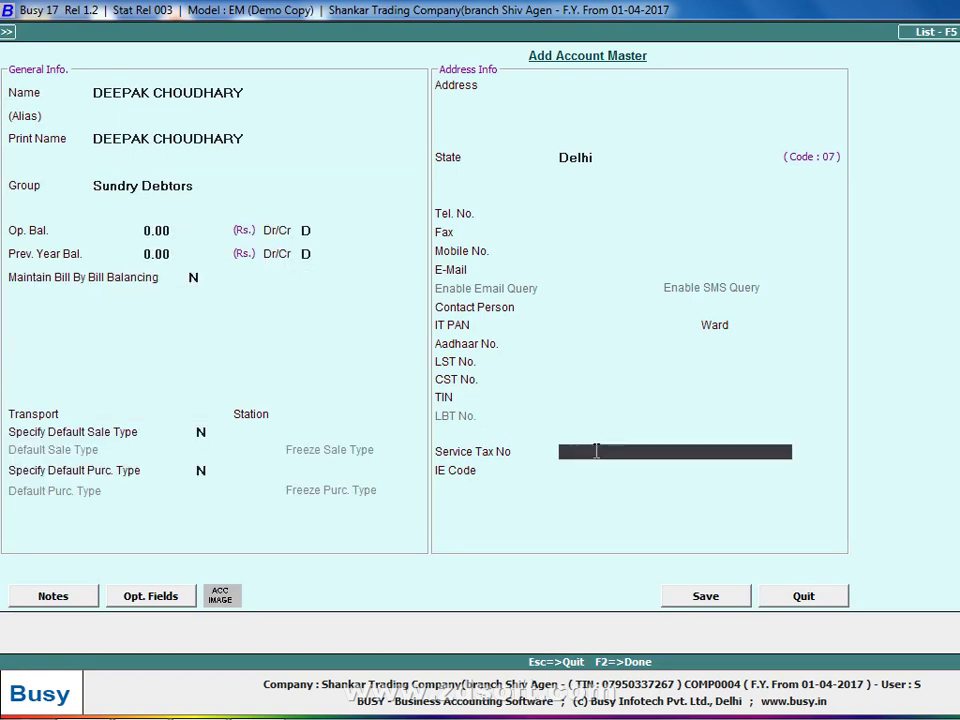
{"action": "key", "text": "Return"}
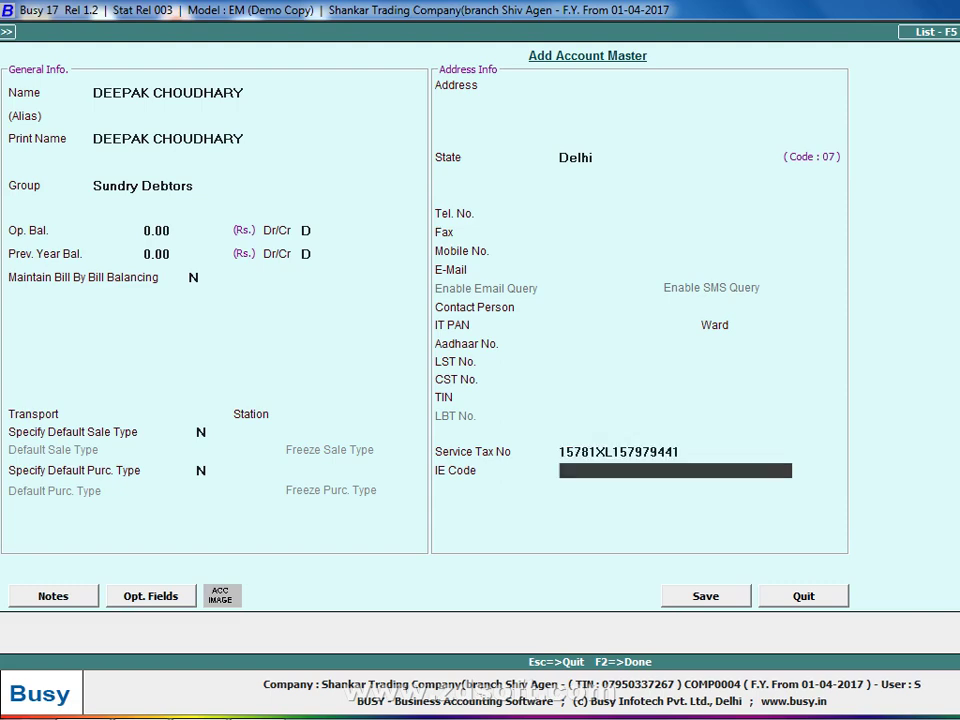
{"action": "key", "text": "F2"}
{"action": "key", "text": "Return"}
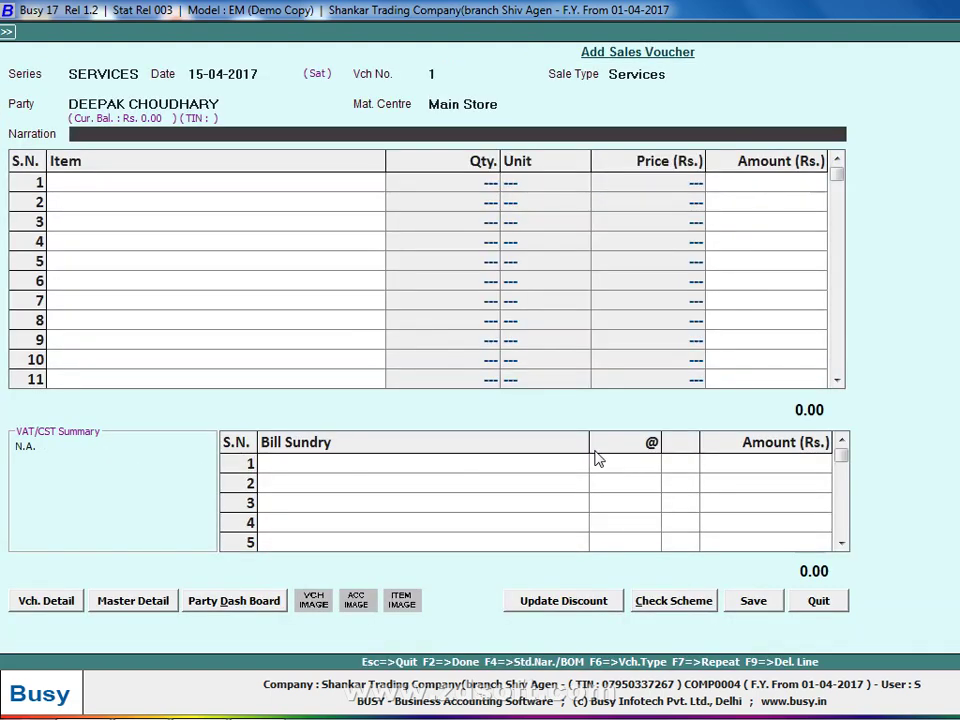
Create a new item named BUSY TRAINING CLAESS on the voucher's first line.
{"action": "key", "text": "Return"}
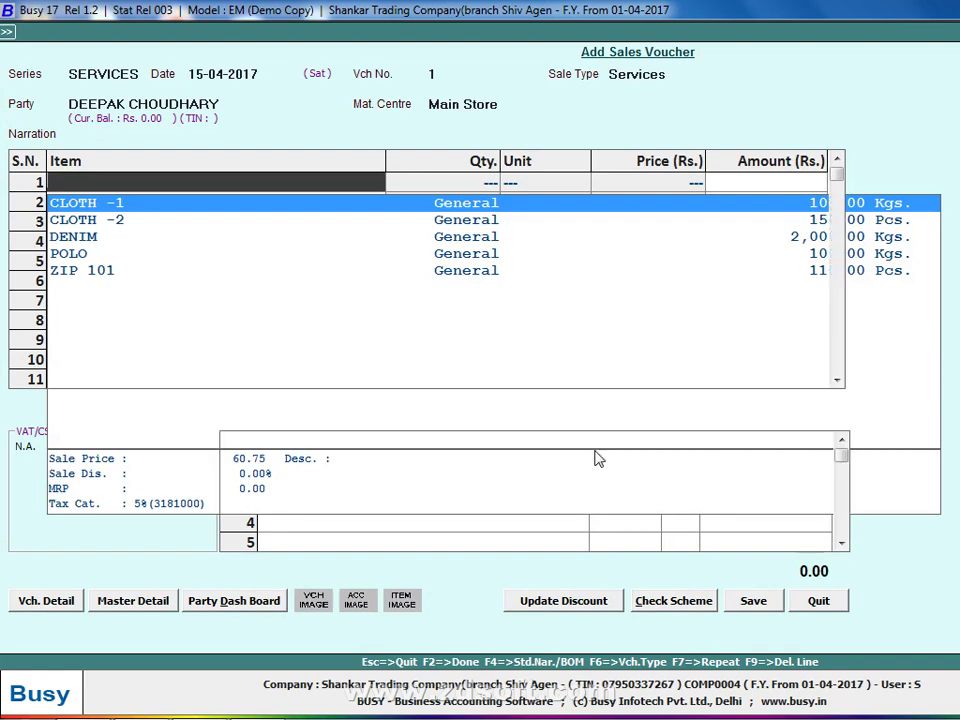
{"action": "key", "text": "F3"}
{"action": "type", "text": "BUSY"}
{"action": "type", "text": " TRA"}
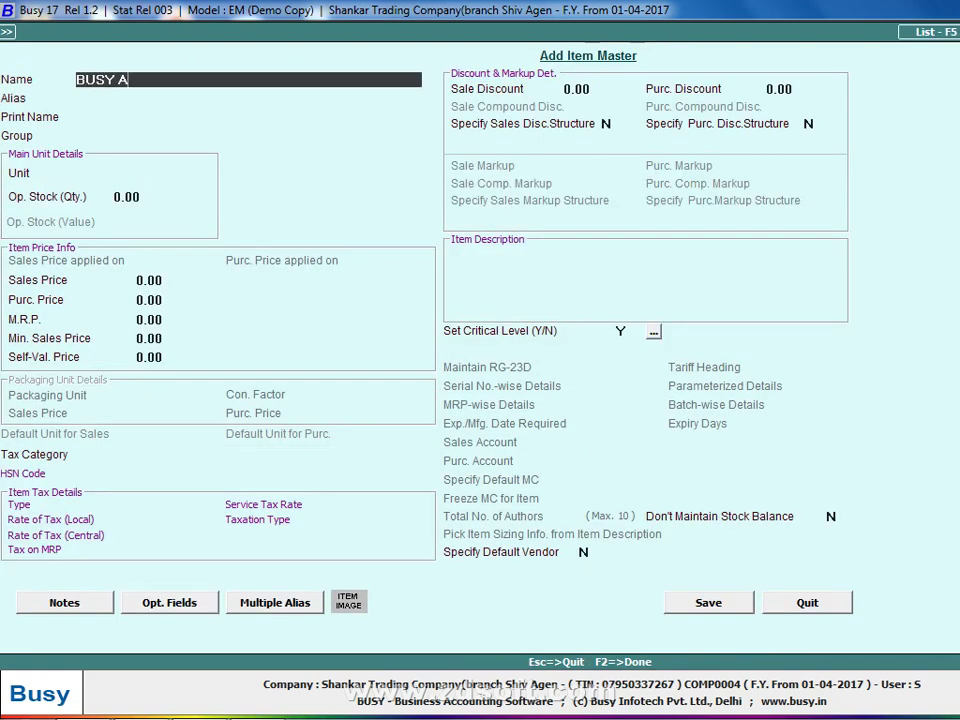
{"action": "key", "text": "BackSpace"}
{"action": "type", "text": "TRAINING C"}
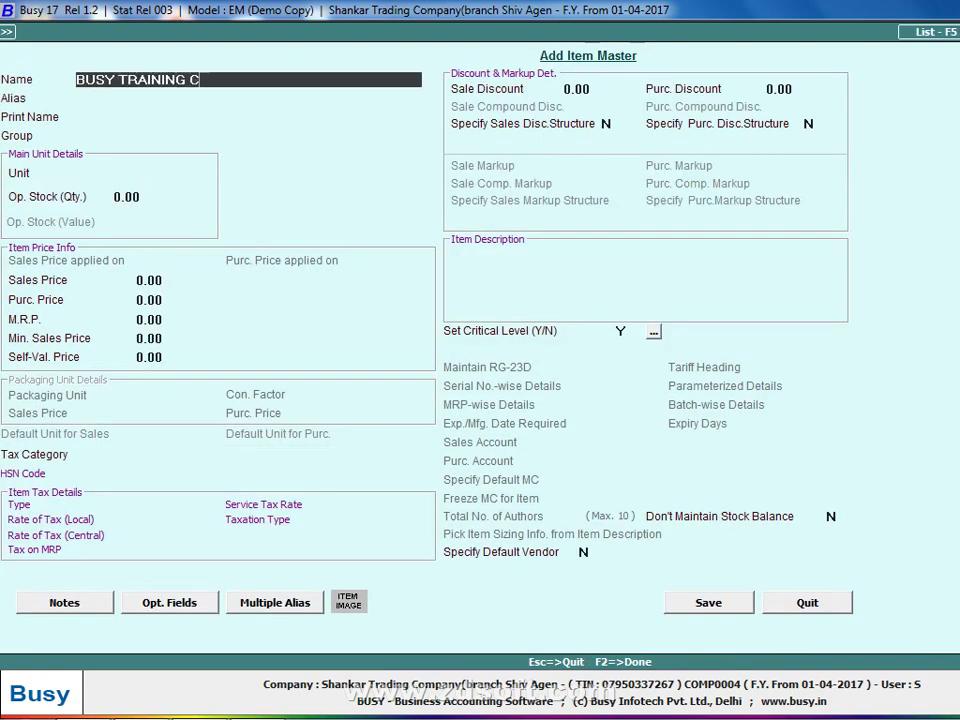
{"action": "type", "text": "LAE"}
{"action": "key", "text": "BackSpace"}
{"action": "type", "text": "AESS"}
{"action": "key", "text": "Return"}
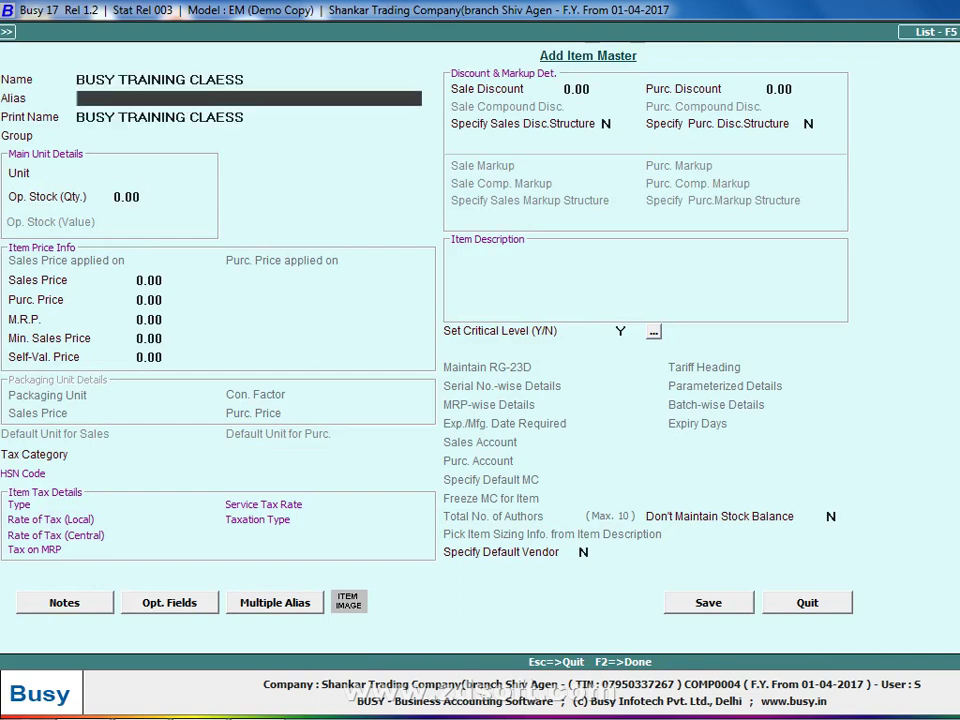
Give the item group General, unit Pcs. and sales price 15,000, then save it.
{"action": "key", "text": "Return"}
{"action": "key", "text": "Return"}
{"action": "key", "text": "Return"}
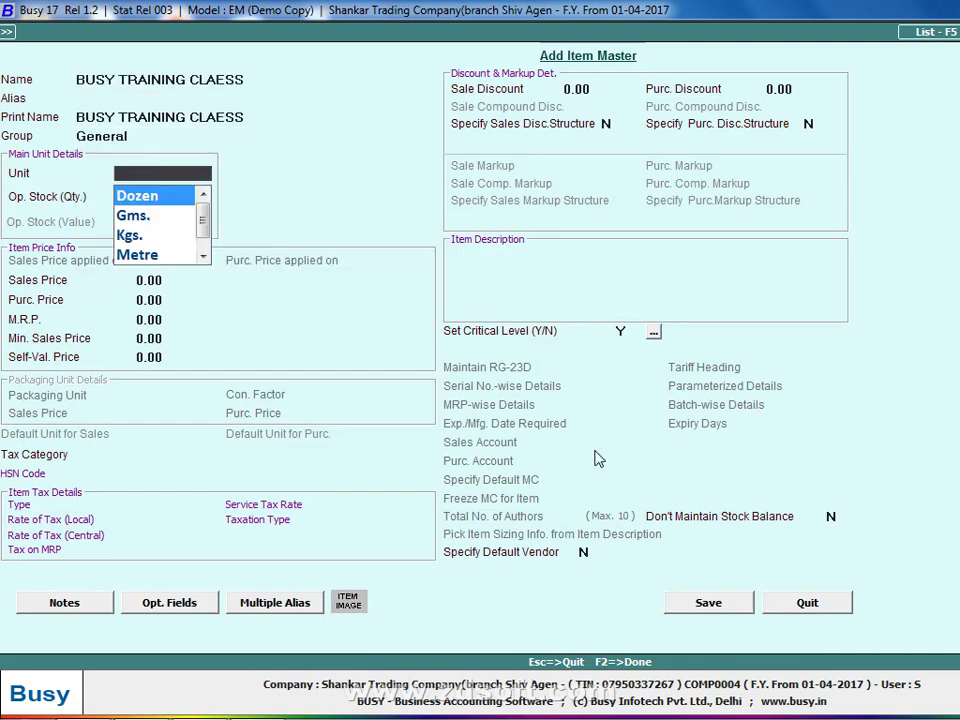
{"action": "key", "text": "Return"}
{"action": "key", "text": "Up"}
{"action": "type", "text": "P"}
{"action": "key", "text": "Return"}
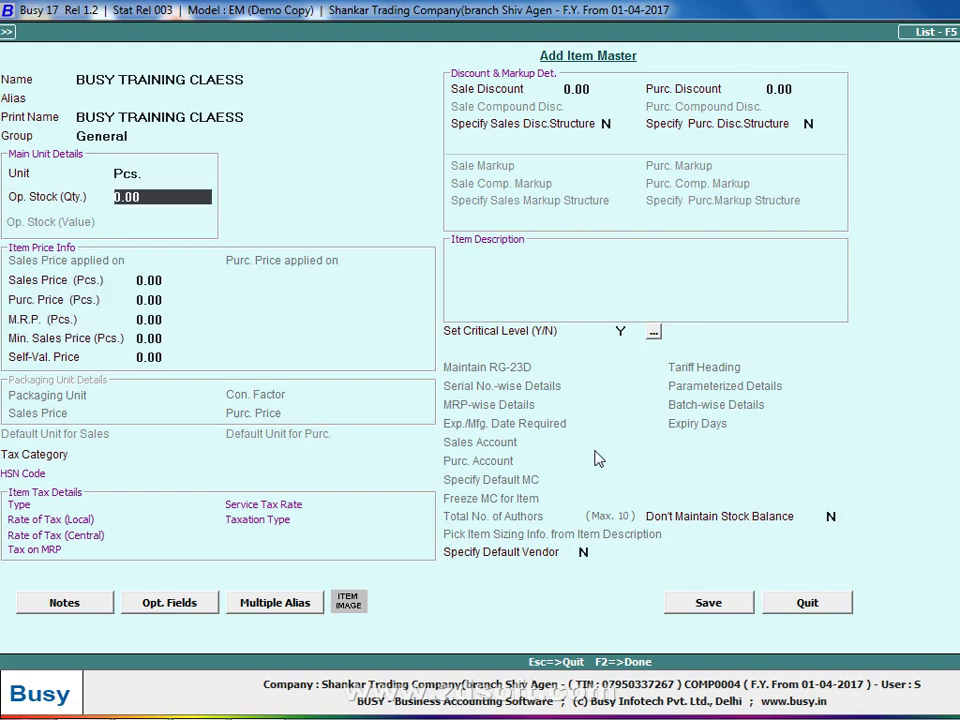
{"action": "key", "text": "Return"}
{"action": "type", "text": "15000"}
{"action": "key", "text": "Return"}
{"action": "key", "text": "F2"}
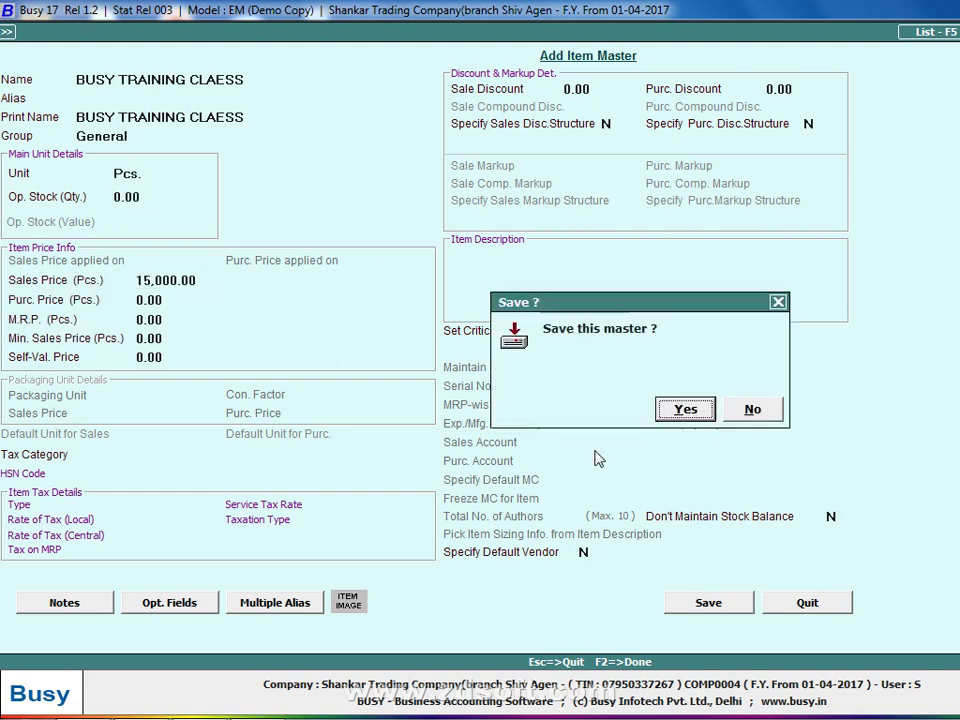
{"action": "key", "text": "Return"}
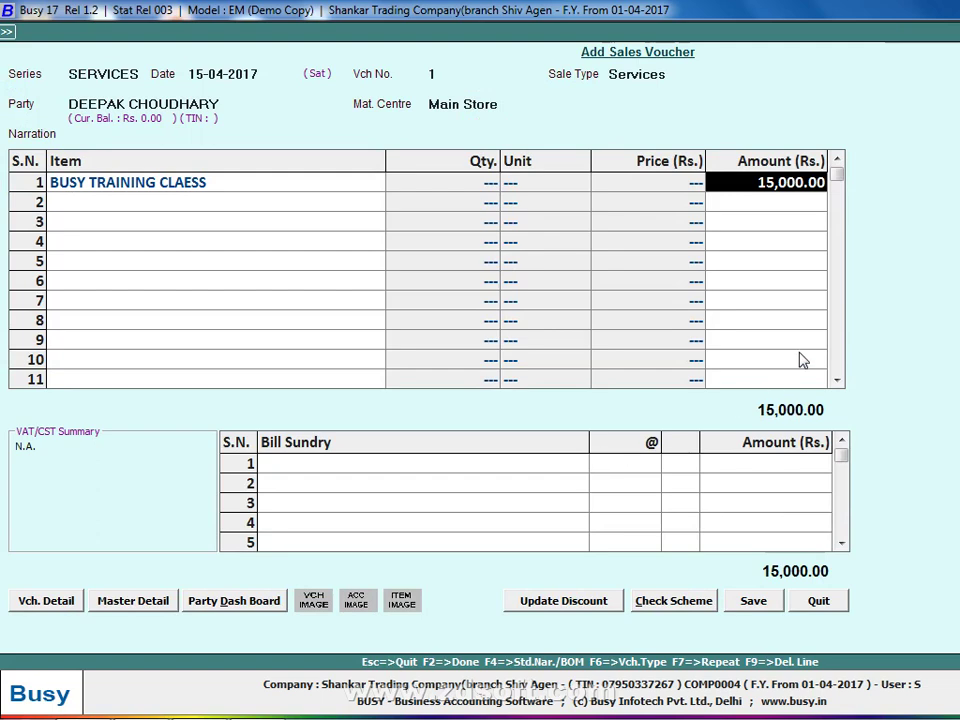
Add Service Tax at 14% as the first bill sundry.
{"action": "key", "text": "Return"}
{"action": "key", "text": "Return"}
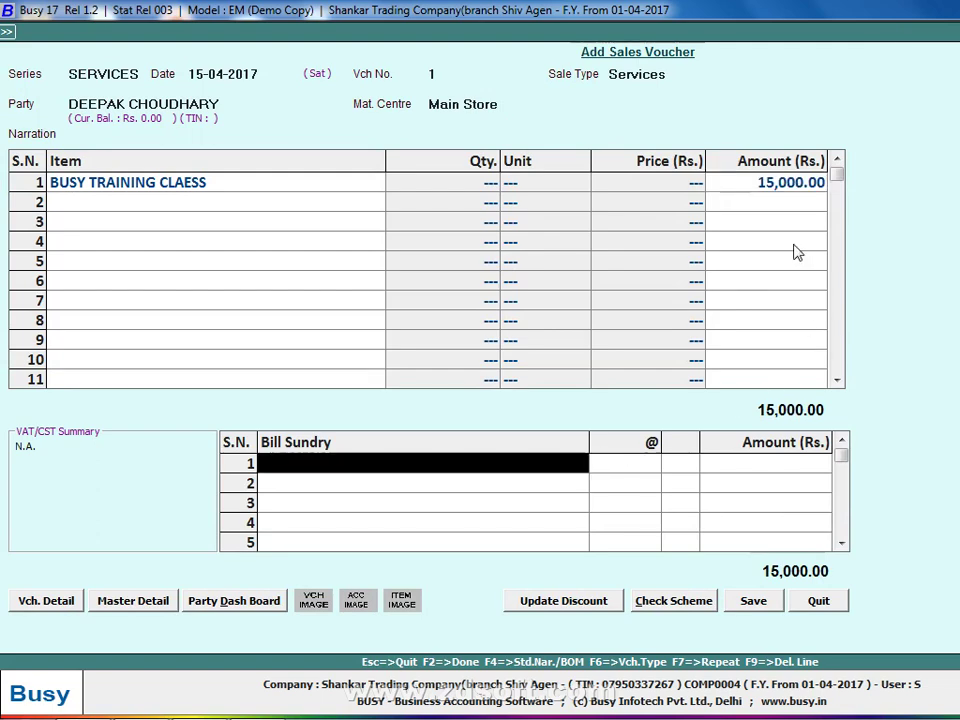
{"action": "type", "text": "sER"}
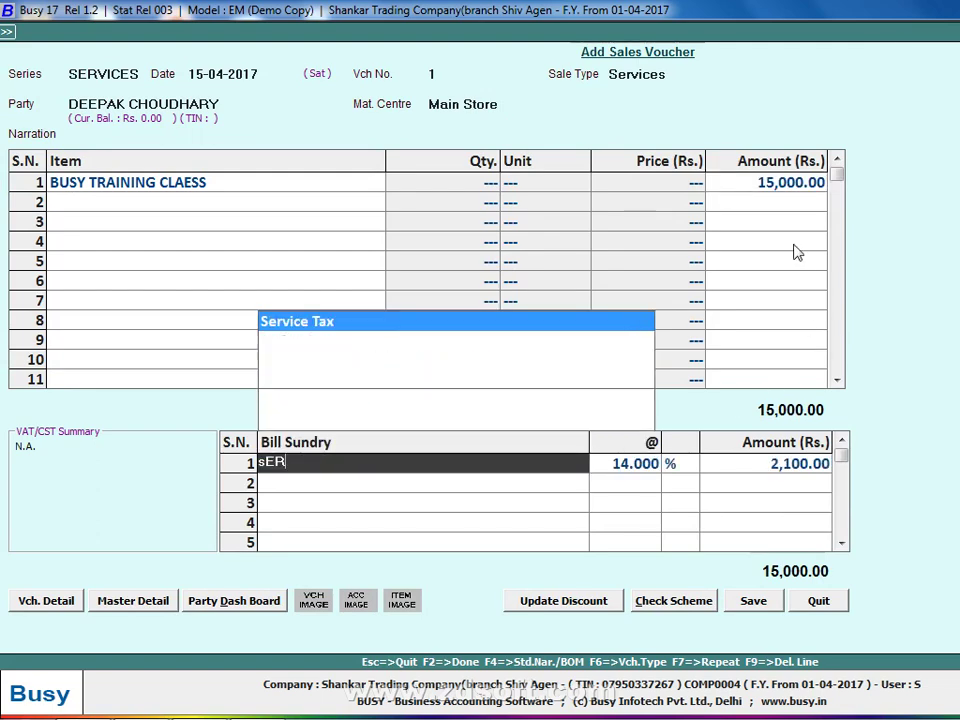
{"action": "key", "text": "Return"}
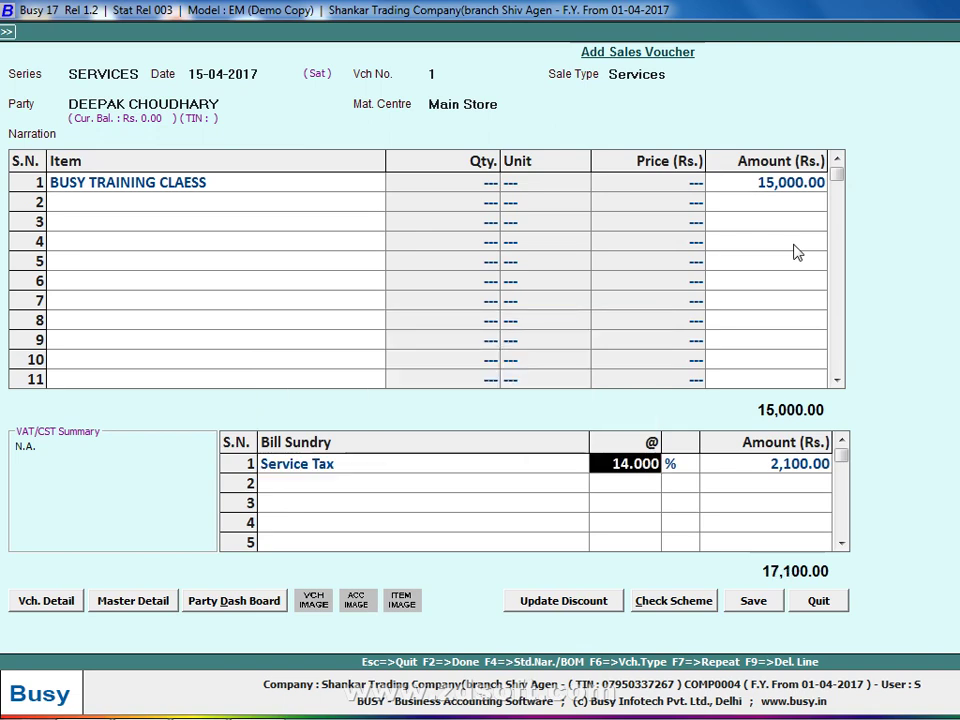
{"action": "key", "text": "Return"}
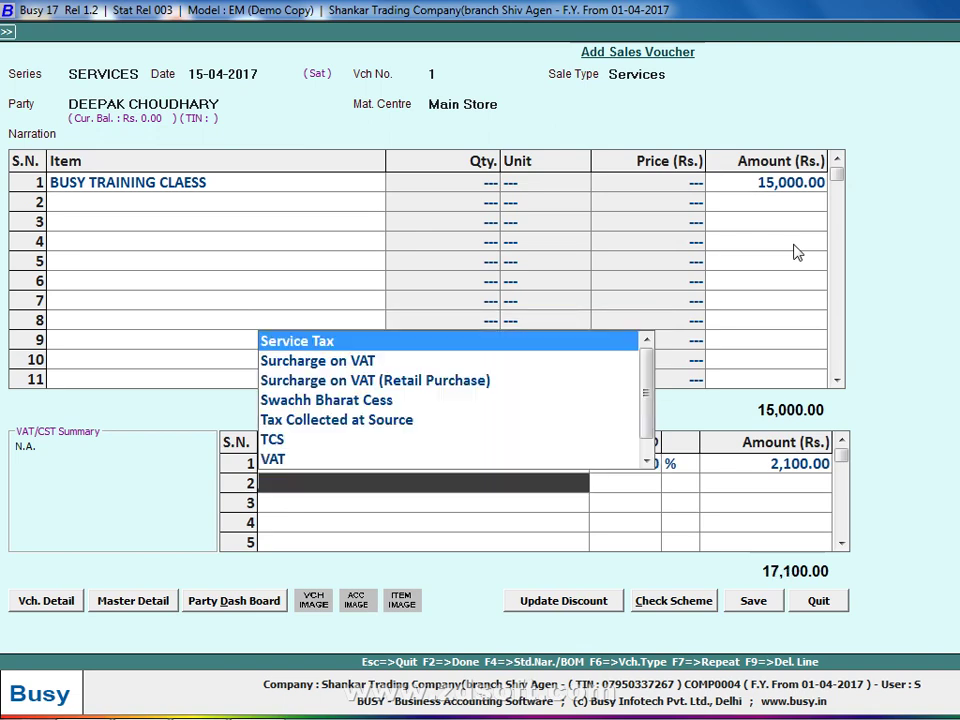
Add Swachh Bharat Cess at 0.5% and start a third line searching for KKC.
{"action": "key", "text": "Down"}
{"action": "key", "text": "Down"}
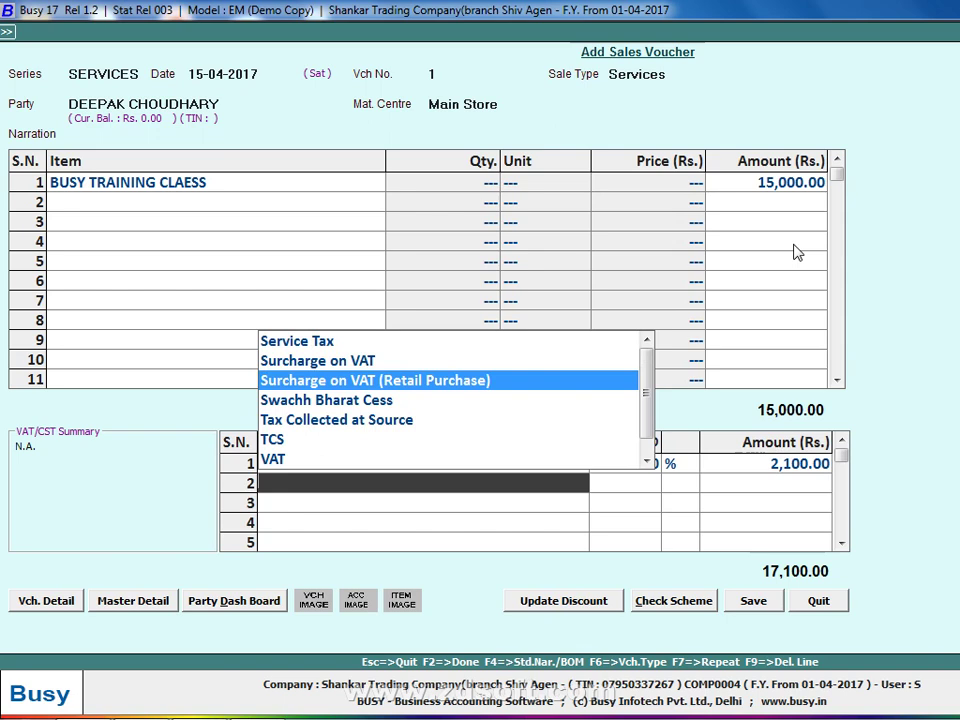
{"action": "key", "text": "Down"}
{"action": "key", "text": "Return"}
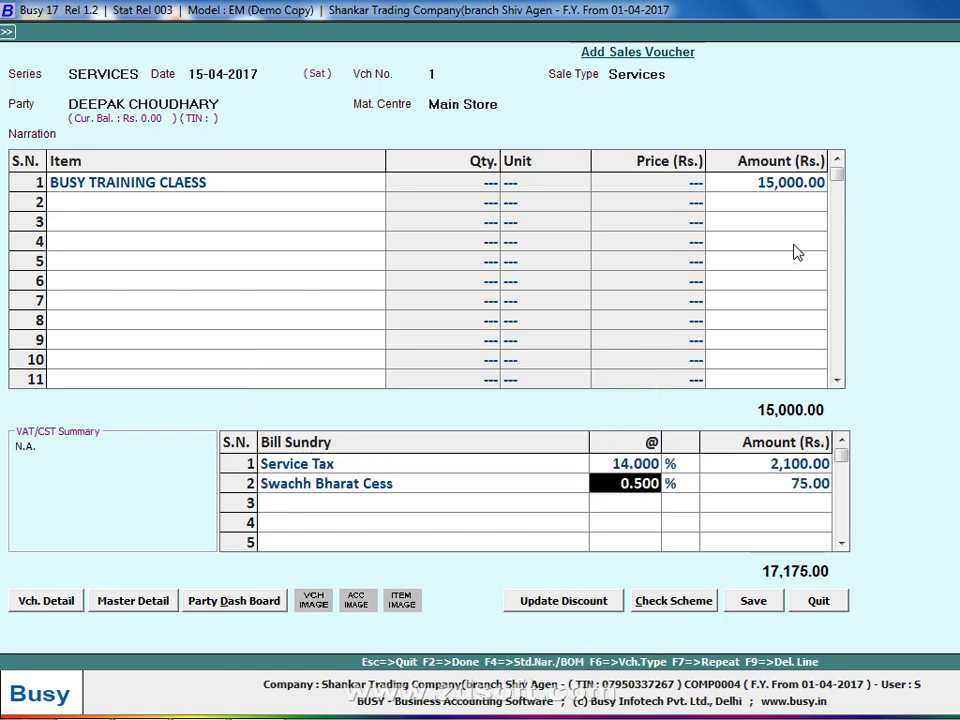
{"action": "key", "text": "Return"}
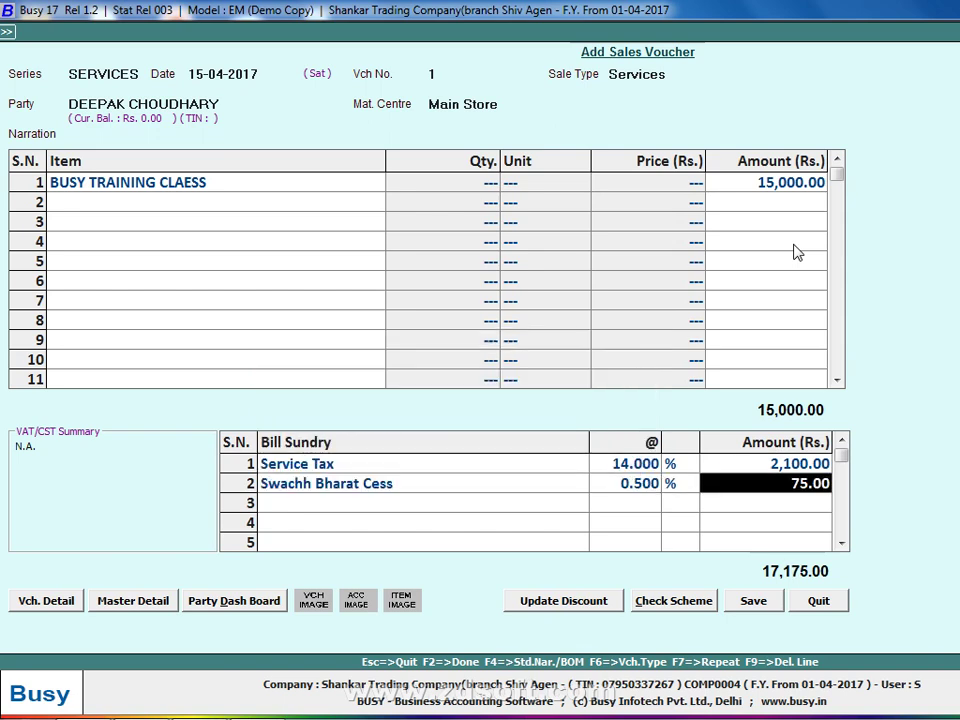
{"action": "key", "text": "Return"}
{"action": "type", "text": "kK"}
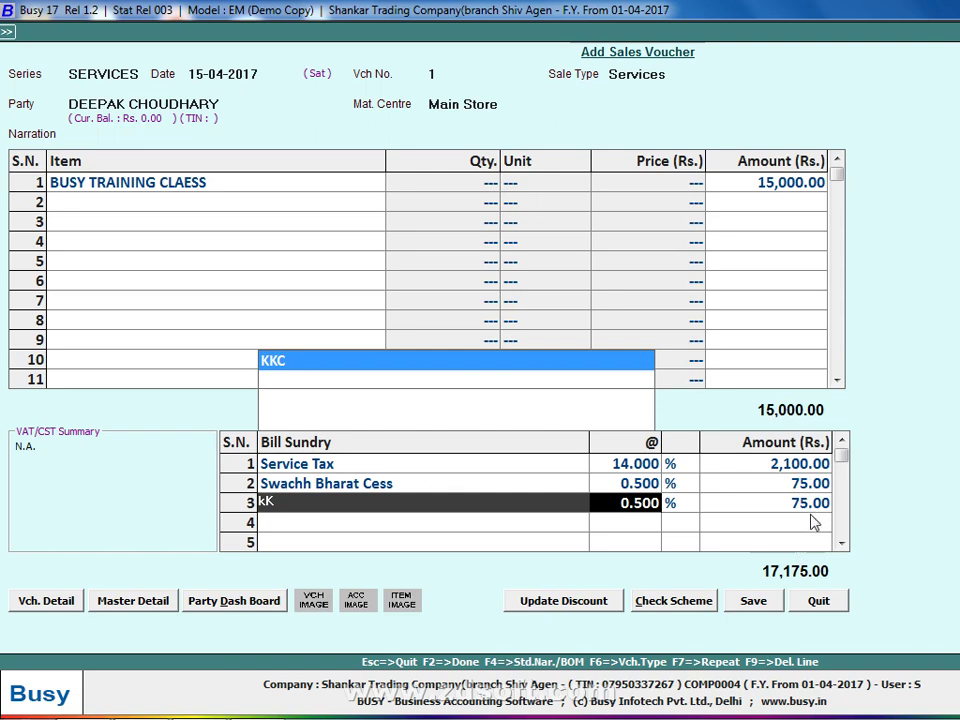
Set Output Service Tax with the Manpower Recruitment Agency service category for the voucher.
{"action": "left_click", "coordinate": [770, 605]}
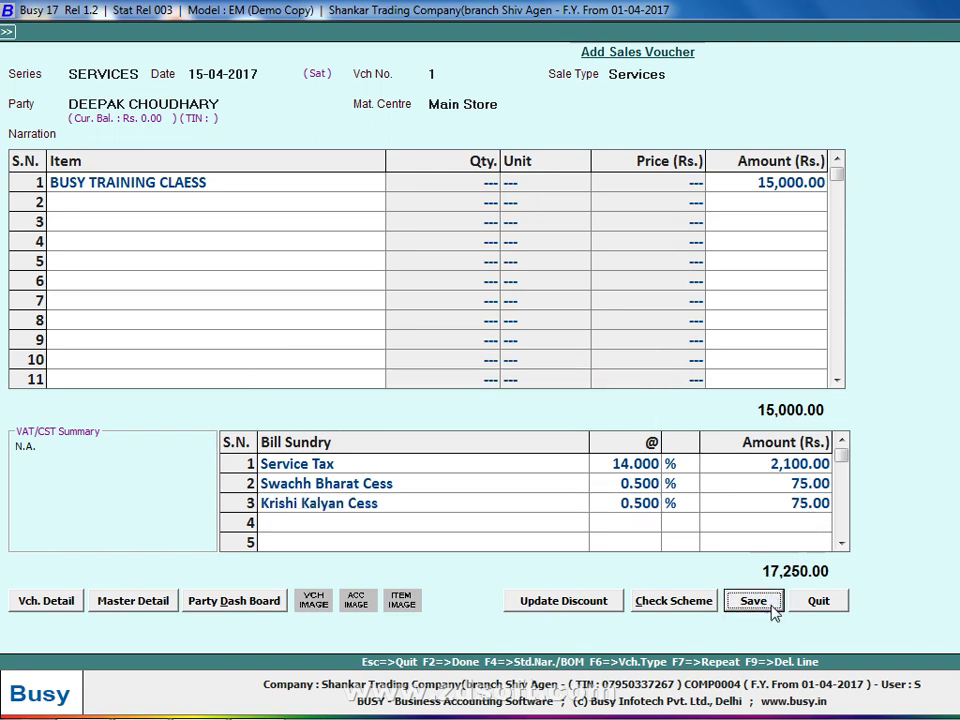
{"action": "key", "text": "Return"}
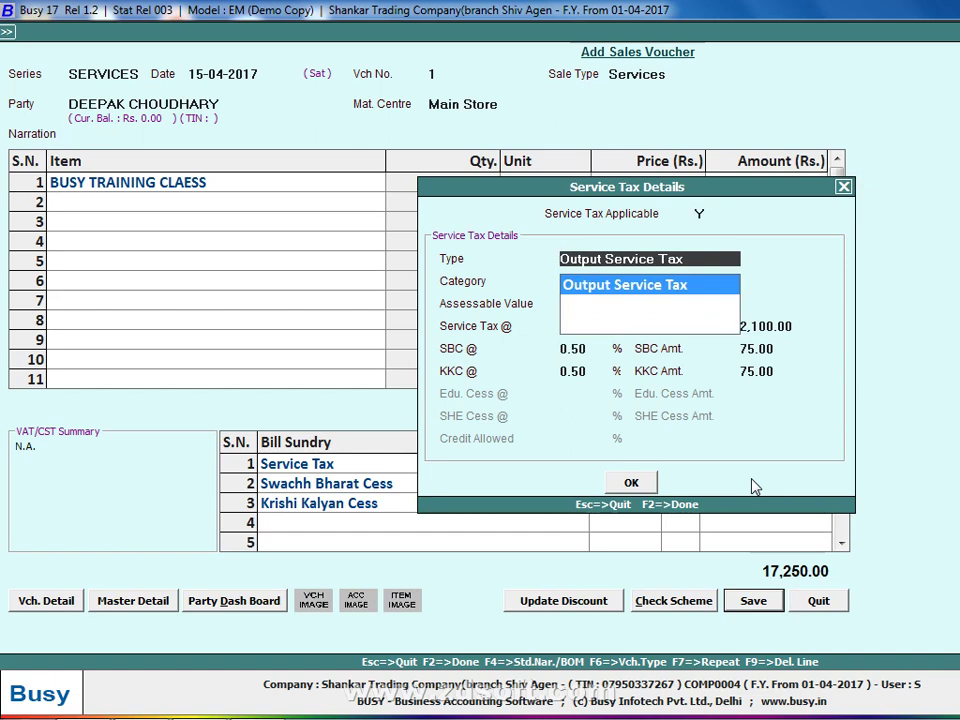
{"action": "key", "text": "Return"}
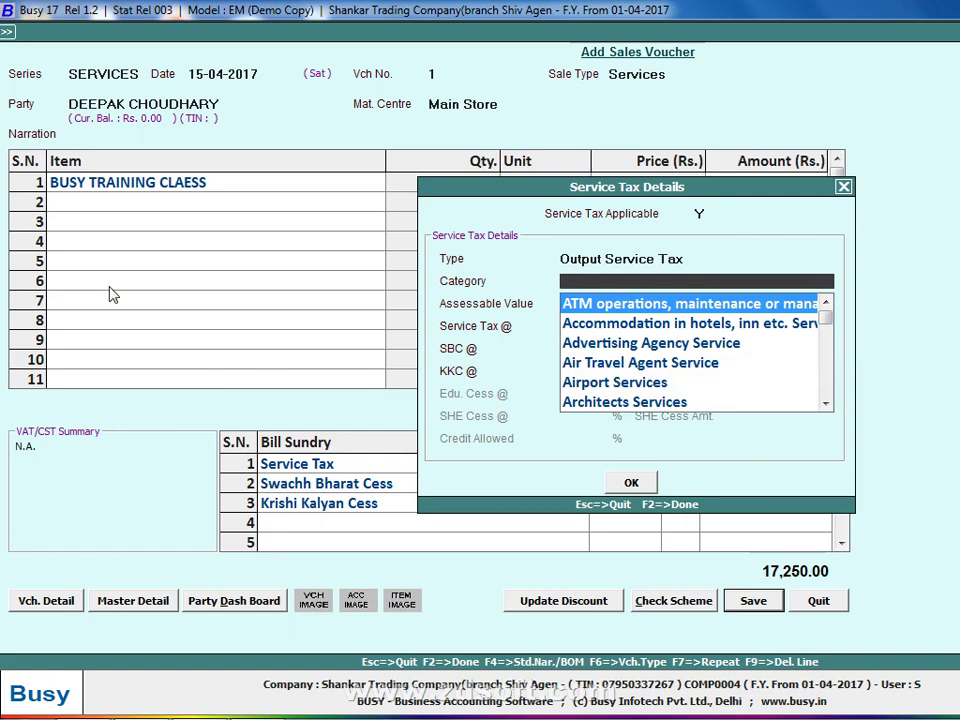
{"action": "type", "text": "MAN"}
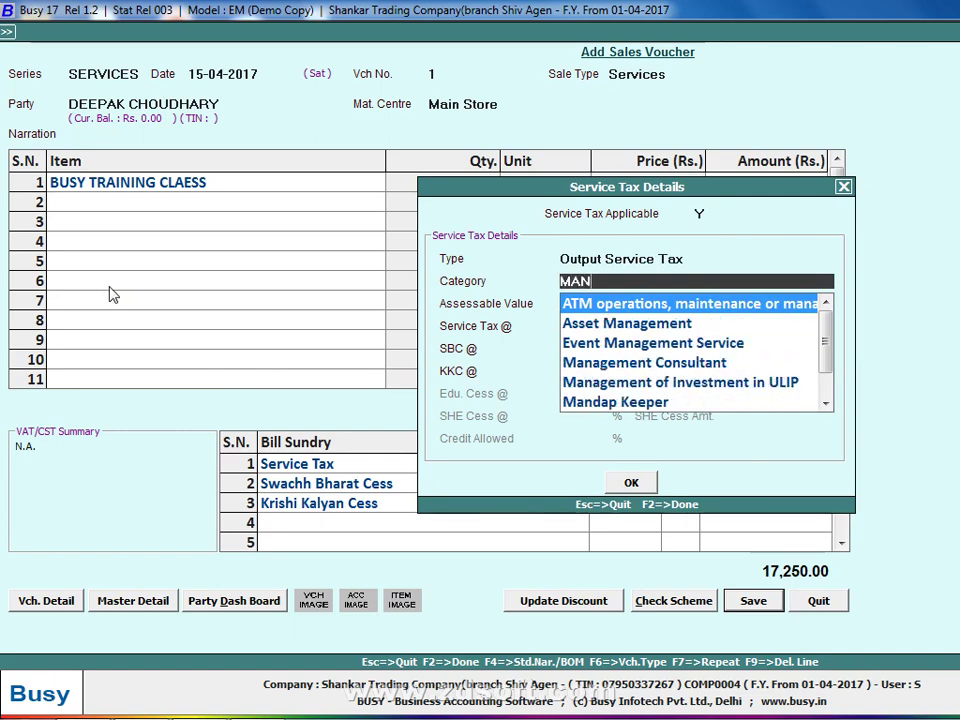
{"action": "key", "text": "Down"}
{"action": "key", "text": "Down"}
{"action": "key", "text": "Down"}
{"action": "key", "text": "Down"}
{"action": "key", "text": "Down"}
{"action": "key", "text": "Down"}
{"action": "key", "text": "Down"}
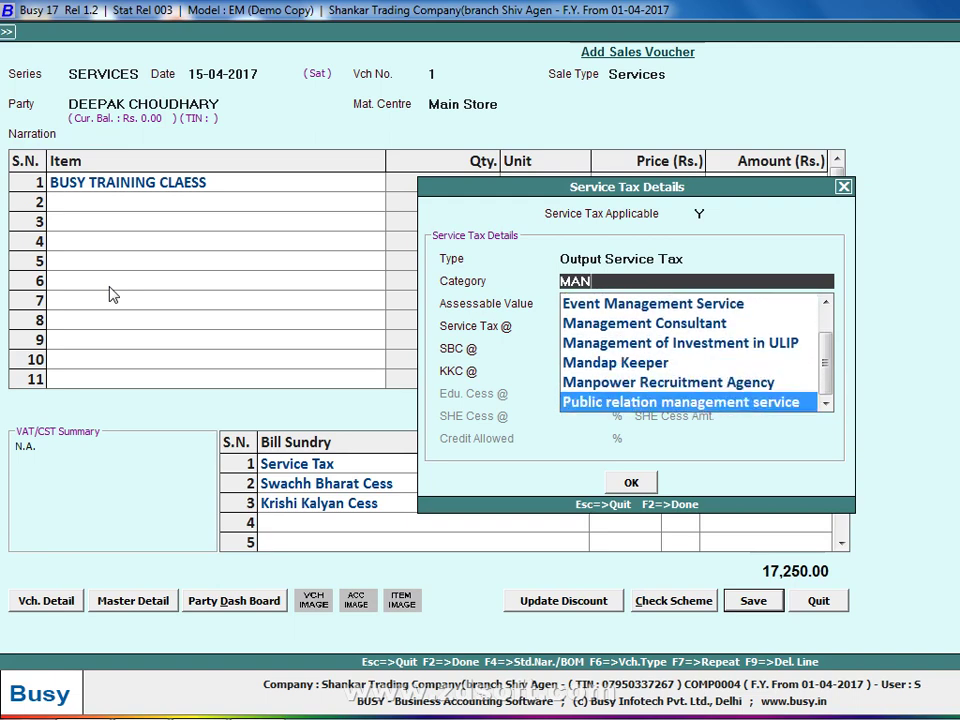
{"action": "key", "text": "Up"}
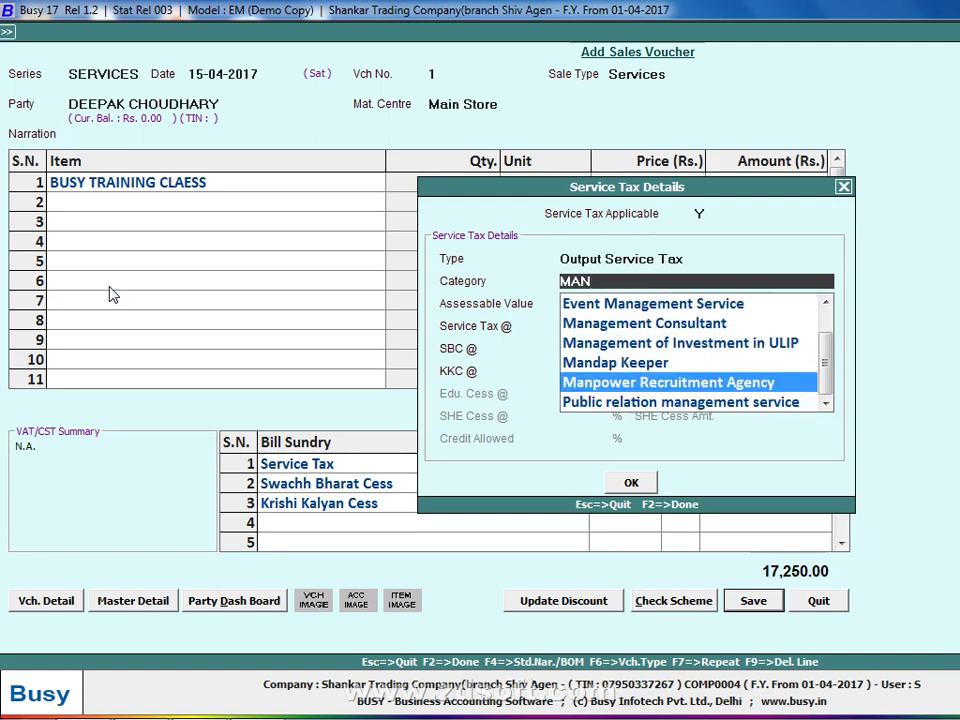
{"action": "key", "text": "Return"}
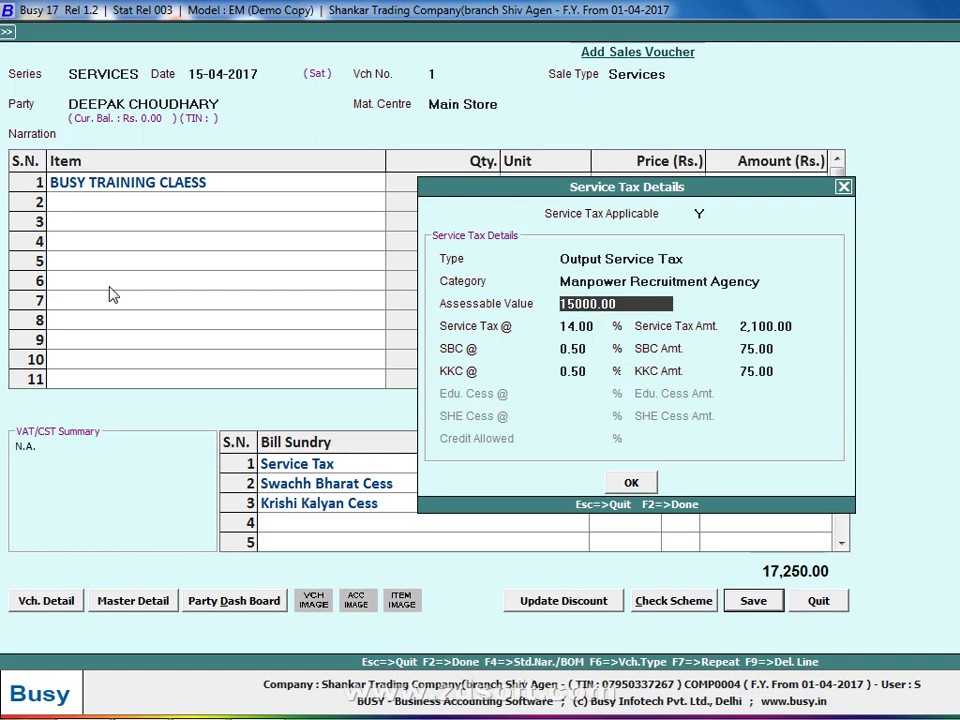
Accept the calculated tax rates and save the 17,250.00 voucher without printing.
{"action": "key", "text": "Return"}
{"action": "key", "text": "Return"}
{"action": "key", "text": "Return"}
{"action": "key", "text": "Return"}
{"action": "key", "text": "F2"}
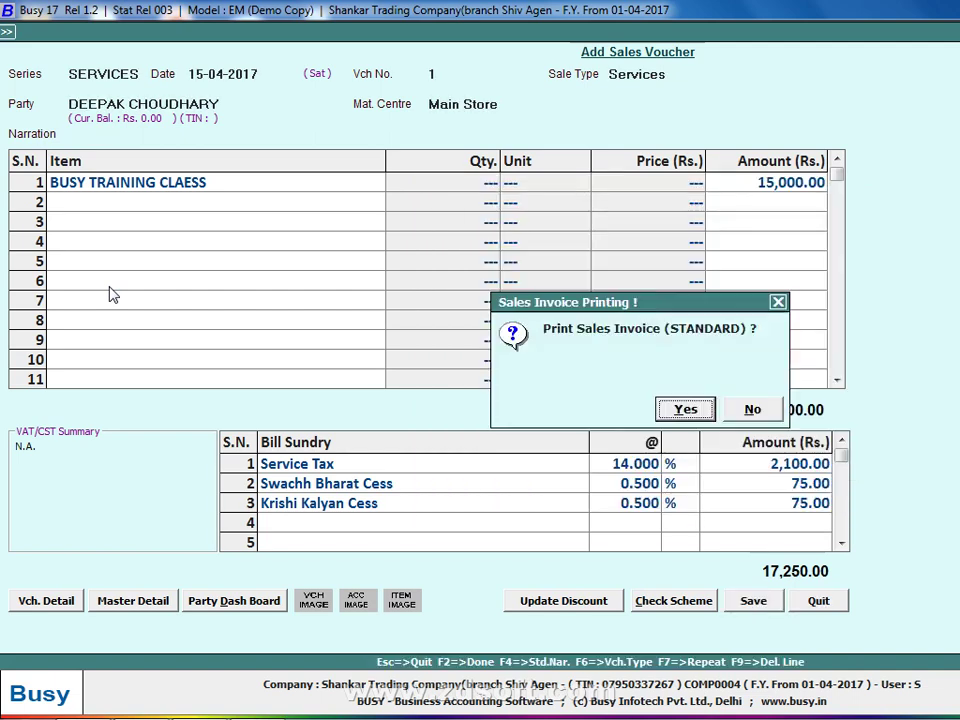
{"action": "key", "text": "Right"}
Skip printing and create a new customer account under Sundry Debtors as the party.
{"action": "key", "text": "Return"}
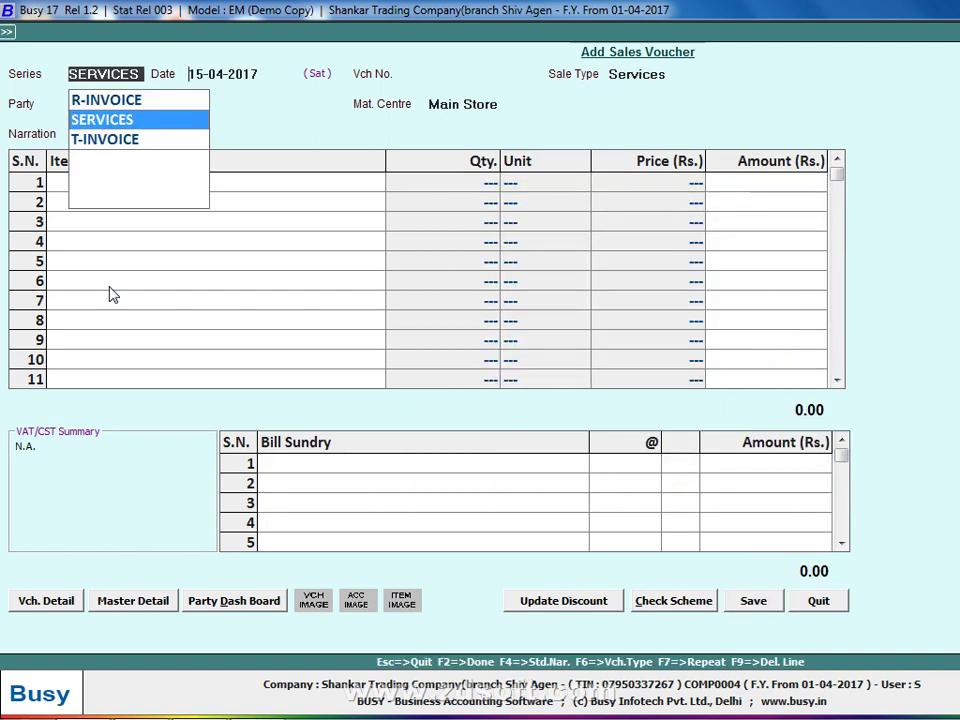
{"action": "key", "text": "Return"}
{"action": "key", "text": "Return"}
{"action": "key", "text": "Return"}
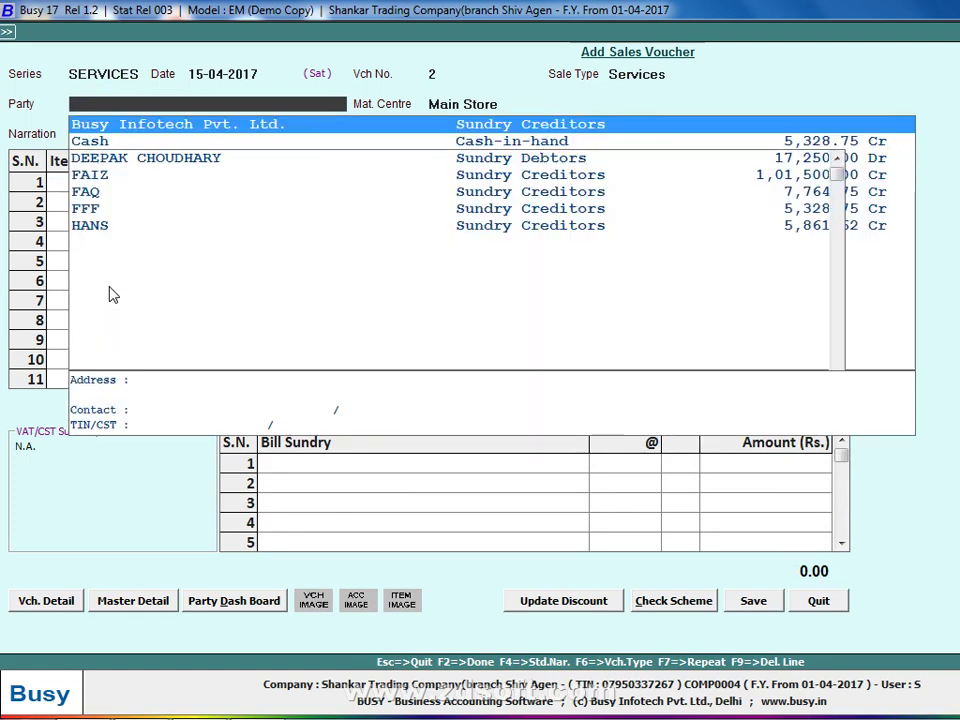
{"action": "key", "text": "F3"}
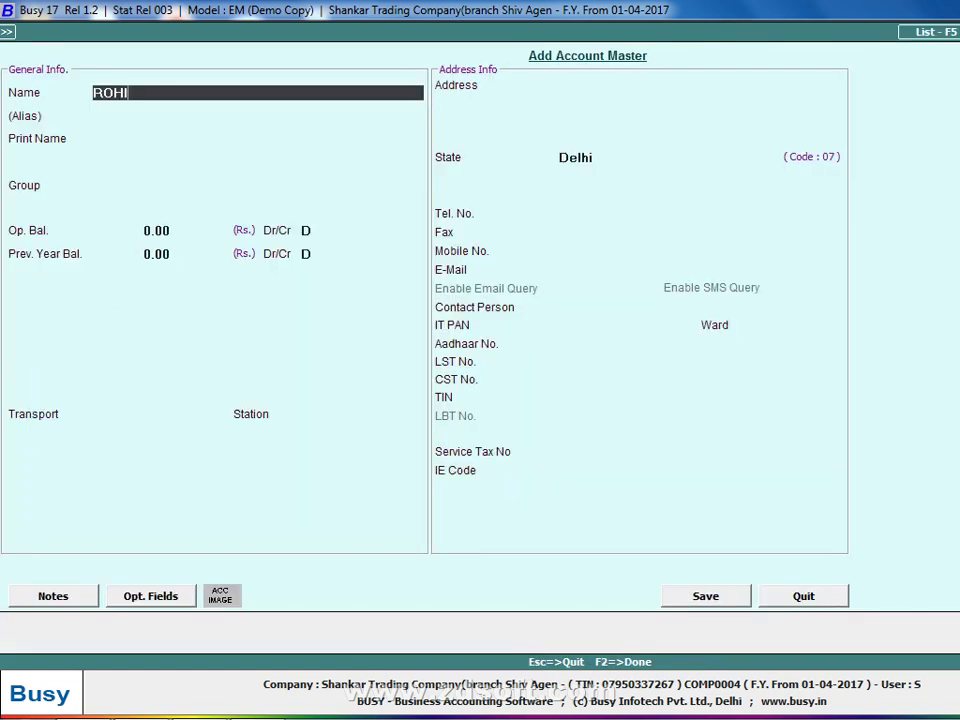
{"action": "key", "text": "Return"}
{"action": "key", "text": "Return"}
{"action": "type", "text": "SUN"}
{"action": "key", "text": "Down"}
{"action": "key", "text": "Return"}
{"action": "key", "text": "Return"}
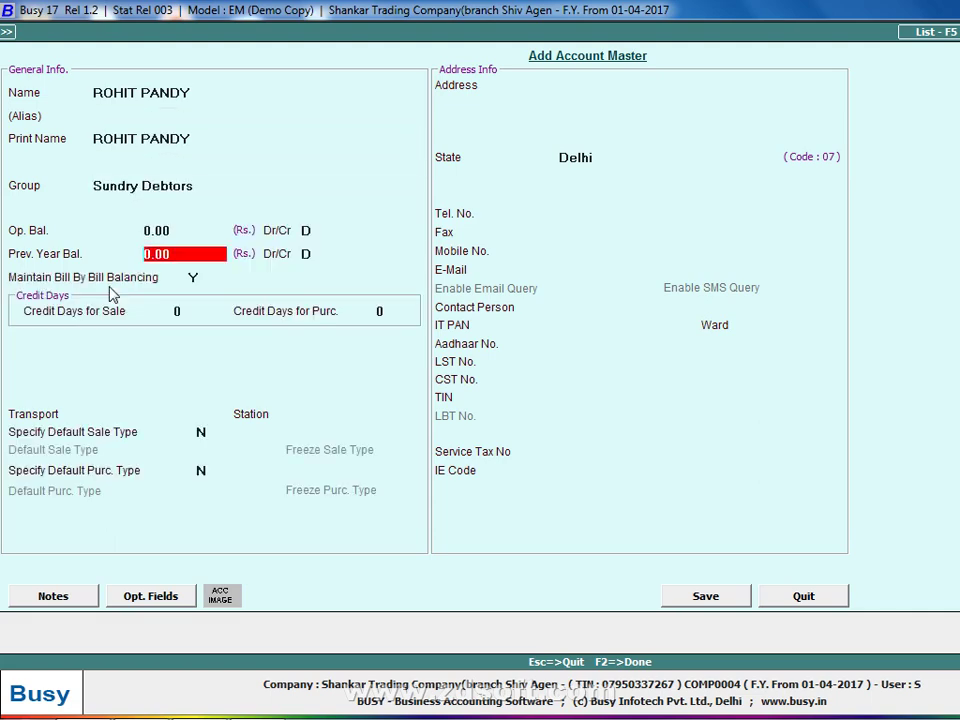
{"action": "key", "text": "Return"}
{"action": "key", "text": "n"}
{"action": "key", "text": "F2"}
{"action": "key", "text": "Return"}
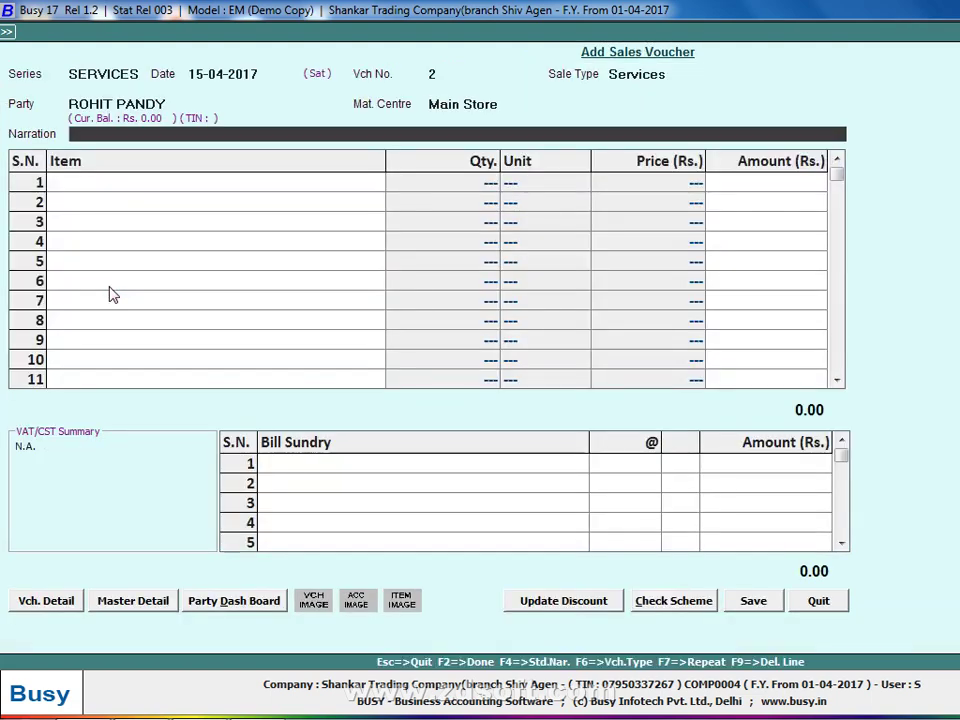
Add BUSY TRAINING CLAESS for 15,000 with Service Tax 14%, SBC and KKC charges.
{"action": "key", "text": "Return"}
{"action": "key", "text": "Return"}
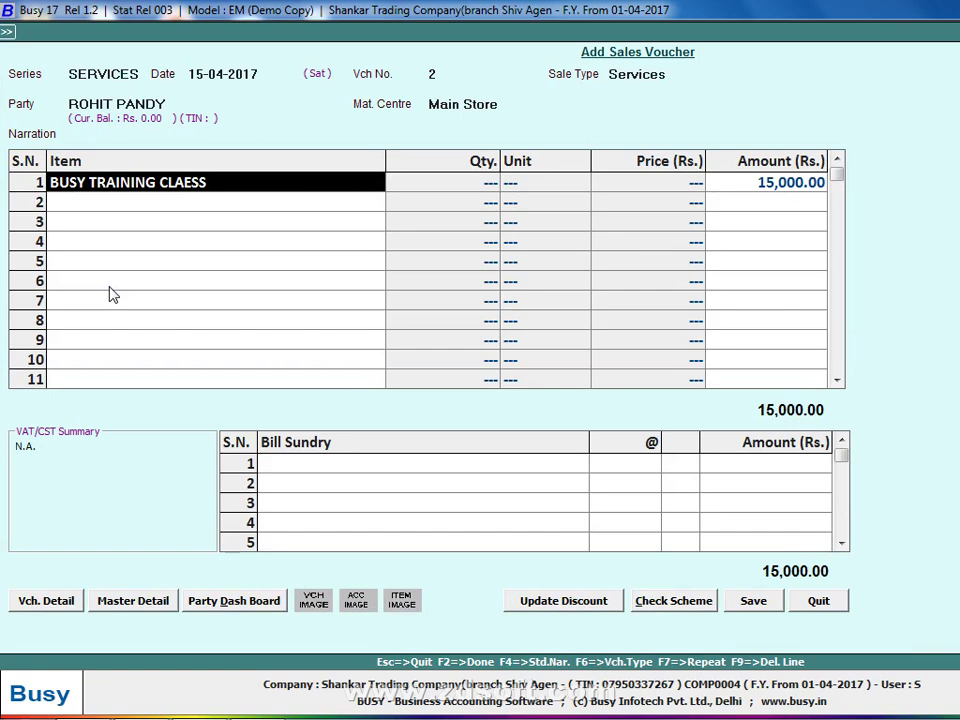
{"action": "key", "text": "Return"}
{"action": "key", "text": "Return"}
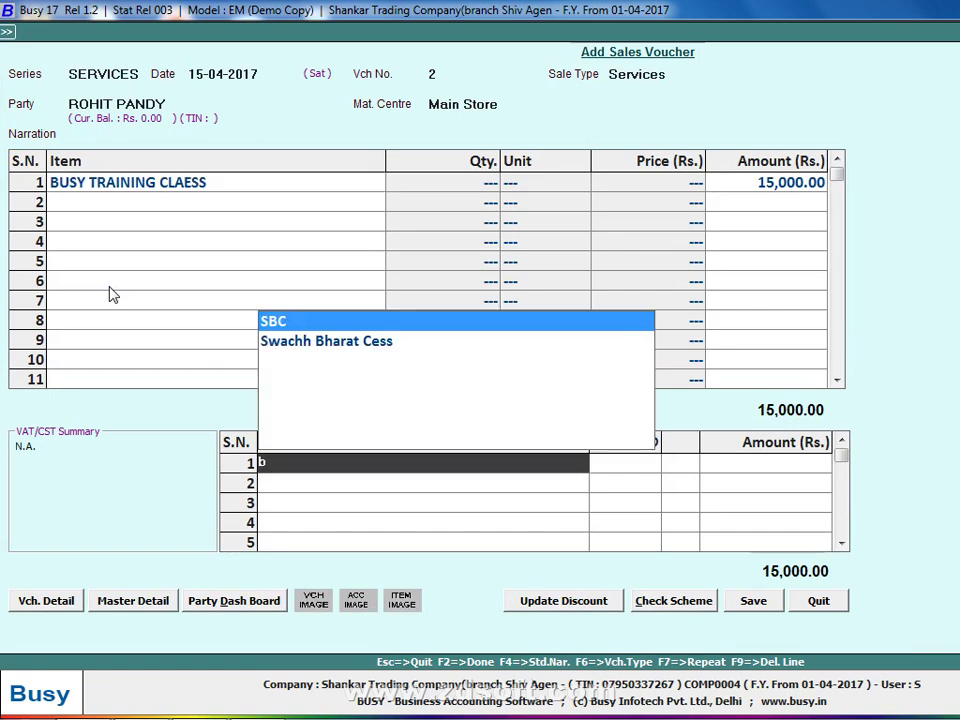
{"action": "key", "text": "Down"}
{"action": "key", "text": "Return"}
{"action": "key", "text": "Return"}
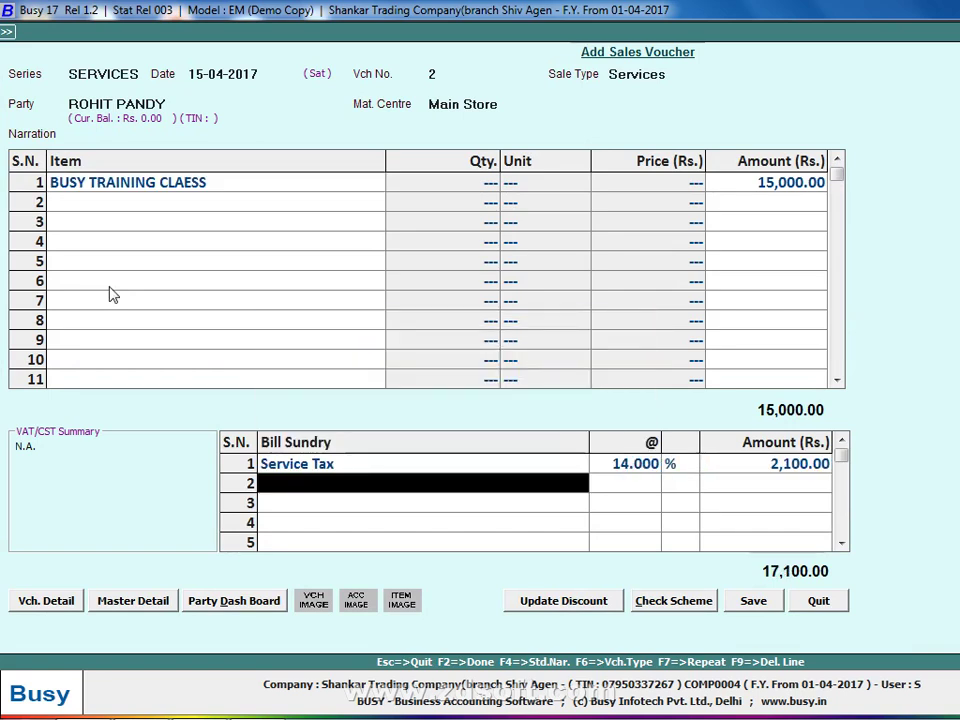
{"action": "type", "text": "SB"}
{"action": "key", "text": "Return"}
{"action": "key", "text": "Return"}
{"action": "key", "text": "Return"}
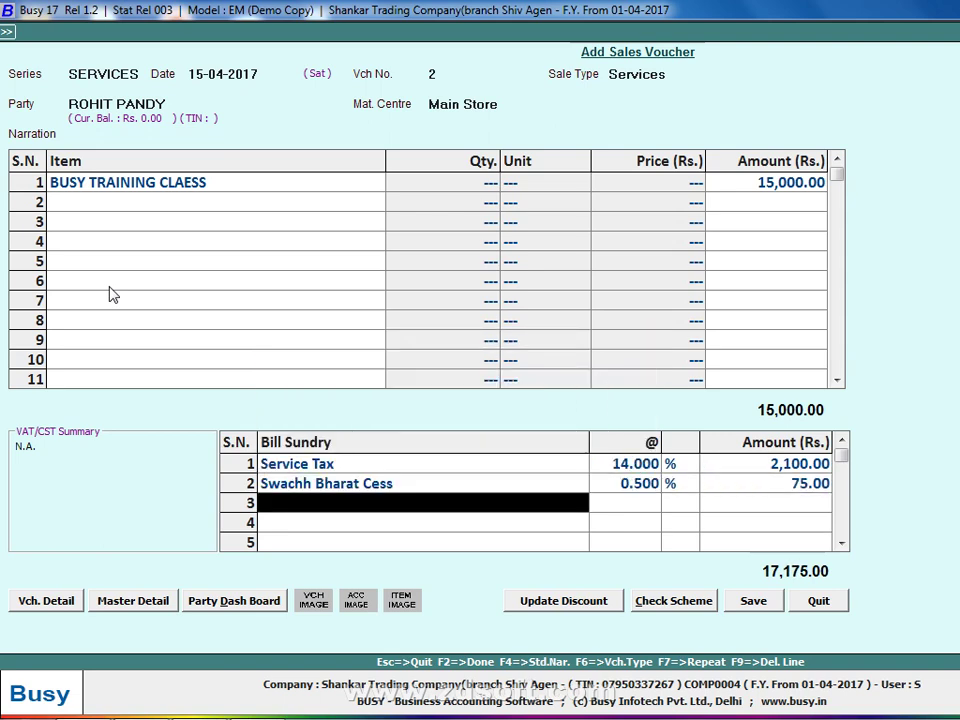
{"action": "type", "text": "kK"}
{"action": "key", "text": "Return"}
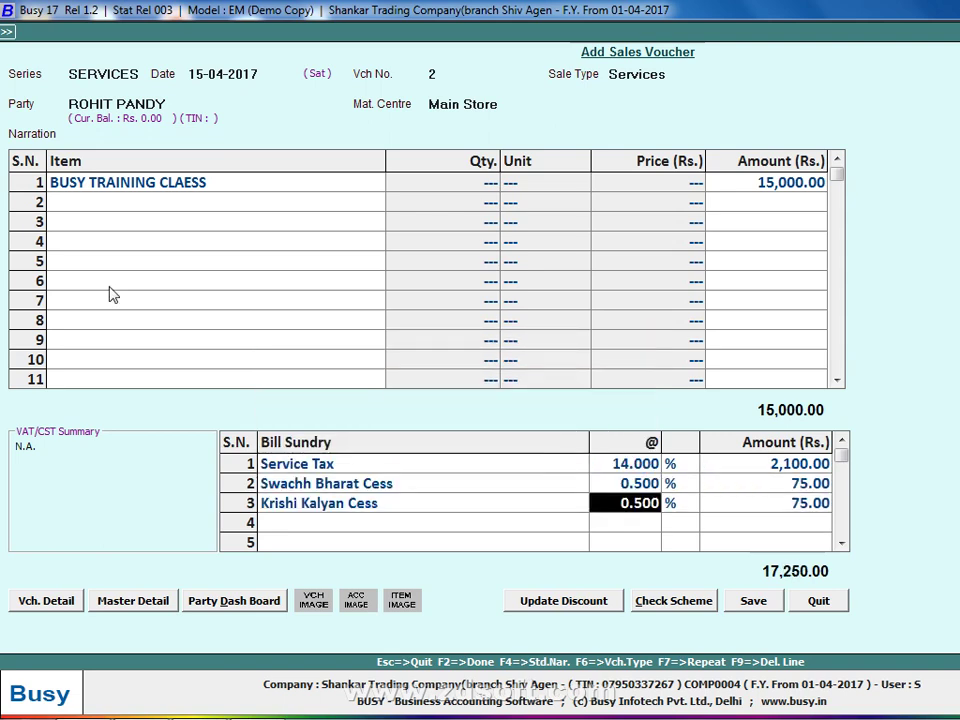
Set the Manpower Recruitment Agency category and save voucher 2 at 17,250.00 without printing.
{"action": "key", "text": "Return"}
{"action": "key", "text": "Return"}
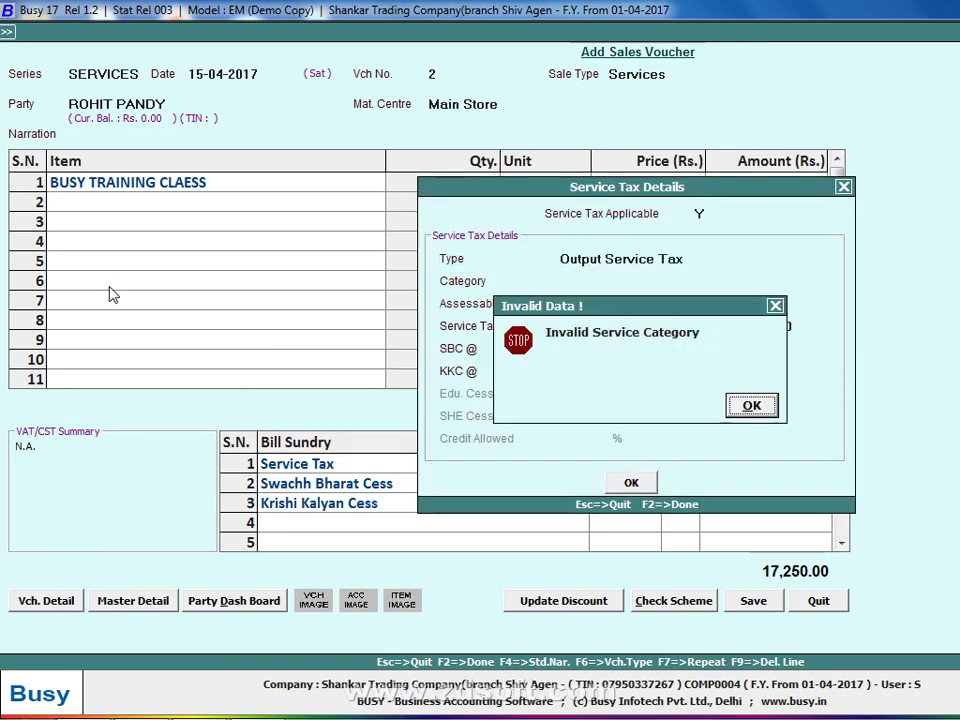
{"action": "key", "text": "Return"}
{"action": "type", "text": "manp"}
{"action": "key", "text": "Return"}
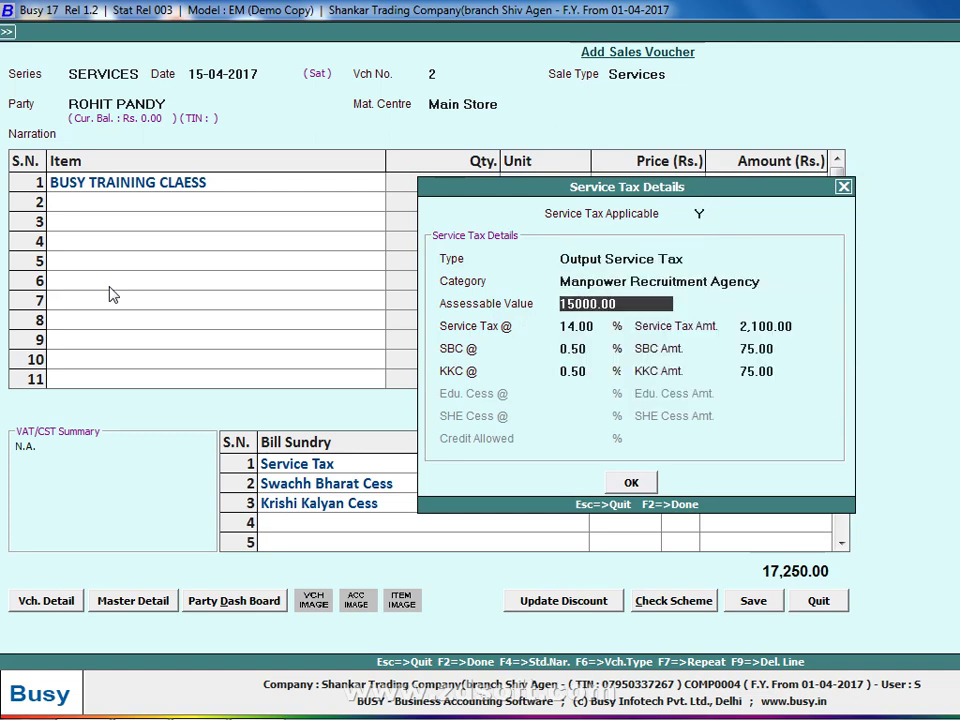
{"action": "key", "text": "F2"}
{"action": "key", "text": "Return"}
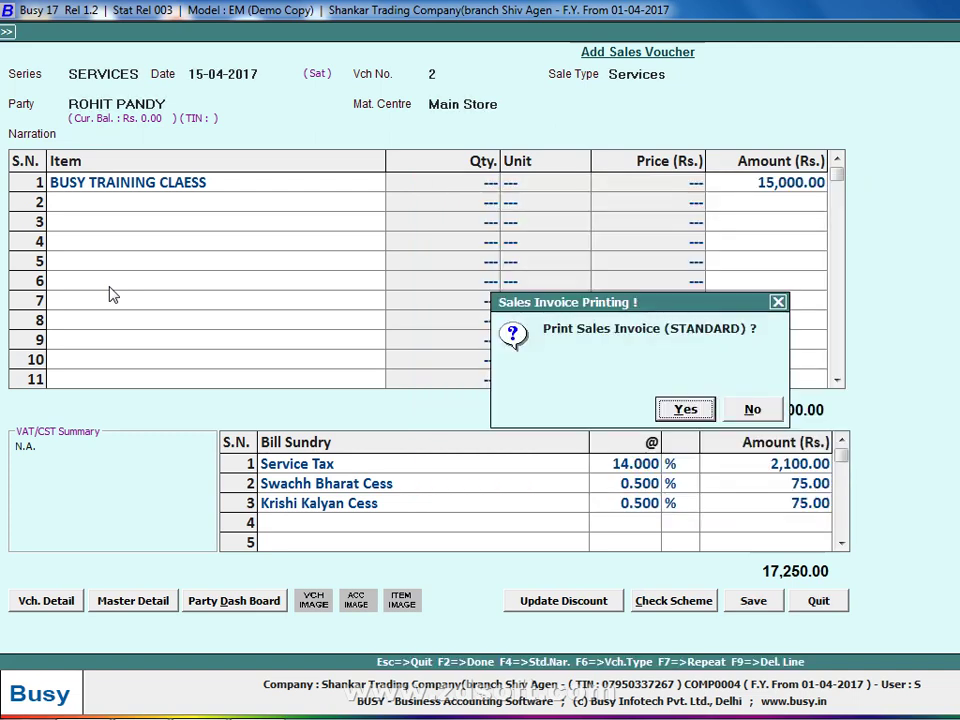
{"action": "key", "text": "Escape"}
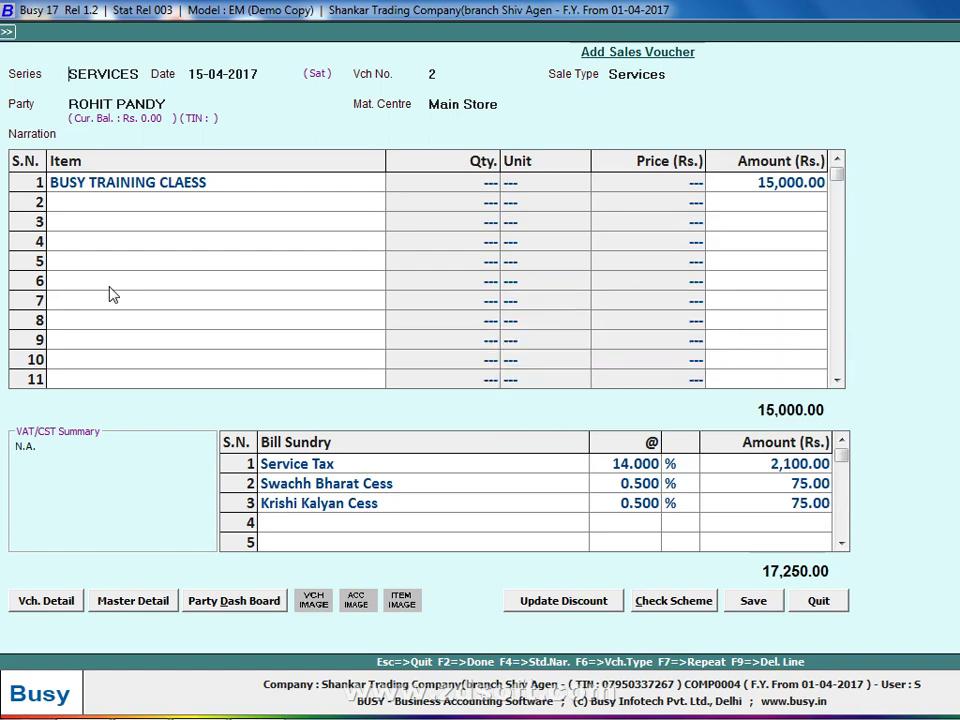
{"action": "key", "text": "Escape"}
Open Tag Bill Sundries Voucher-wise for Sales, SERVICES series, Services sale type.
{"action": "key", "text": "Escape"}
{"action": "key", "text": "Down"}
{"action": "key", "text": "Left"}
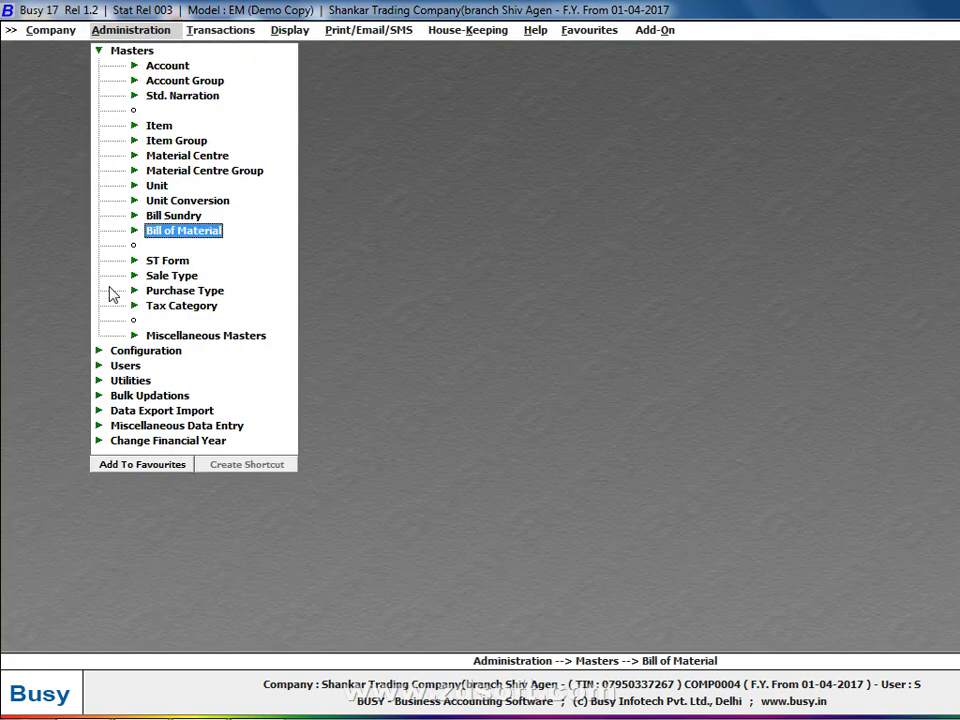
{"action": "key", "text": "Escape"}
{"action": "key", "text": "Down"}
{"action": "key", "text": "Return"}
{"action": "key", "text": "Down"}
{"action": "key", "text": "Down"}
{"action": "key", "text": "Down"}
{"action": "key", "text": "Down"}
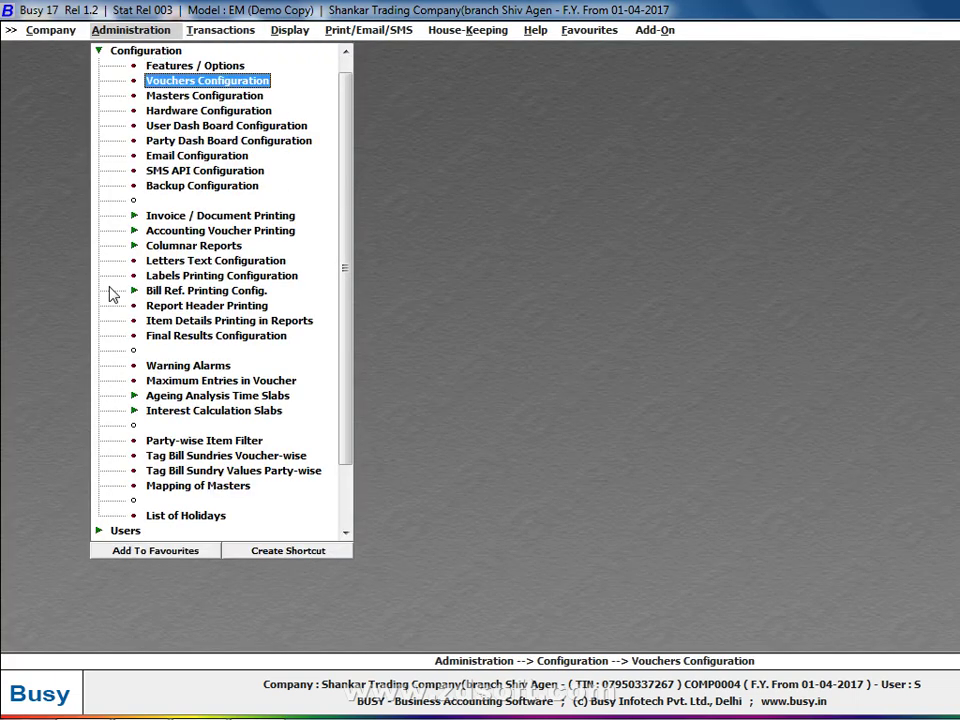
{"action": "key", "text": "Down"}
{"action": "key", "text": "Down"}
{"action": "key", "text": "Down"}
{"action": "key", "text": "Down"}
{"action": "key", "text": "Down"}
{"action": "key", "text": "Down"}
{"action": "key", "text": "Down"}
{"action": "key", "text": "Down"}
{"action": "key", "text": "Down"}
{"action": "key", "text": "Down"}
{"action": "key", "text": "Down"}
{"action": "key", "text": "Down"}
{"action": "key", "text": "Down"}
{"action": "key", "text": "Down"}
{"action": "key", "text": "Down"}
{"action": "key", "text": "Down"}
{"action": "key", "text": "Down"}
{"action": "key", "text": "Down"}
{"action": "key", "text": "Down"}
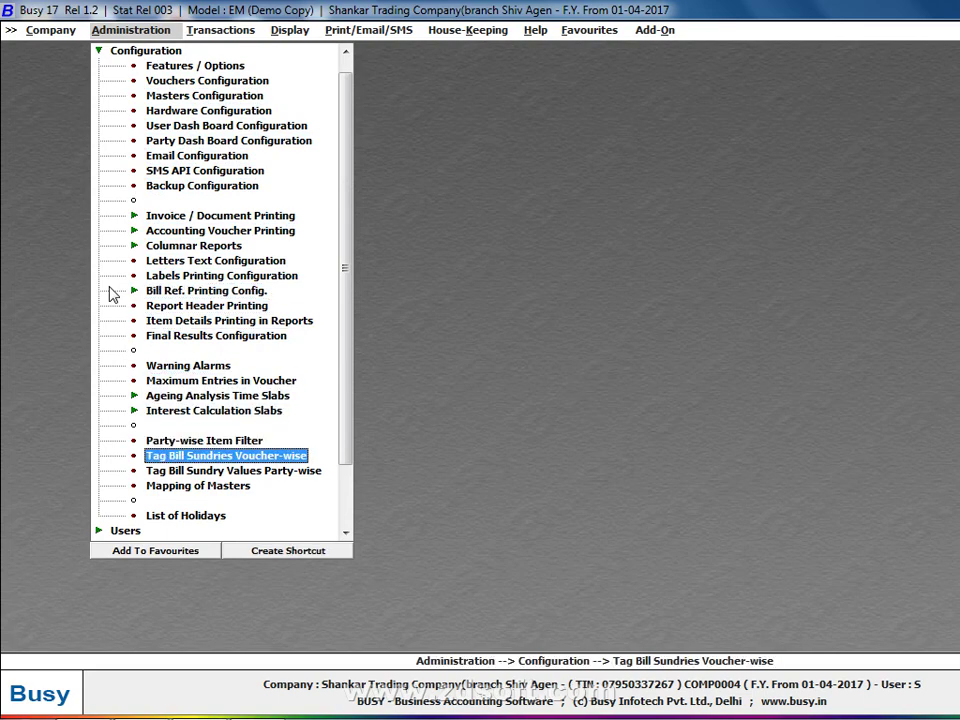
{"action": "key", "text": "Return"}
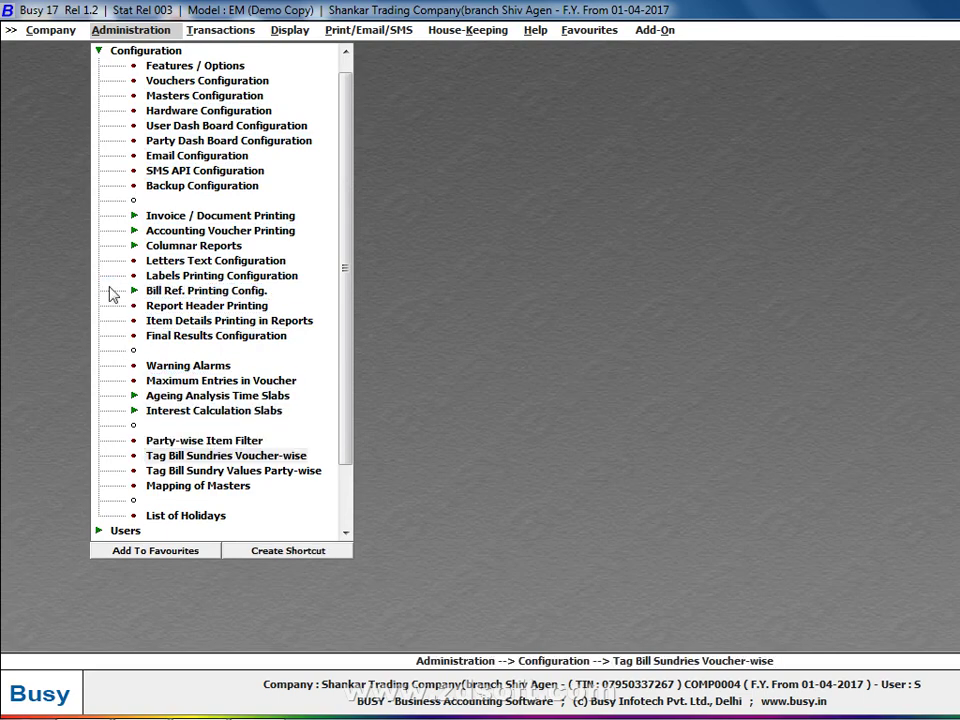
{"action": "key", "text": "Down"}
{"action": "key", "text": "Up"}
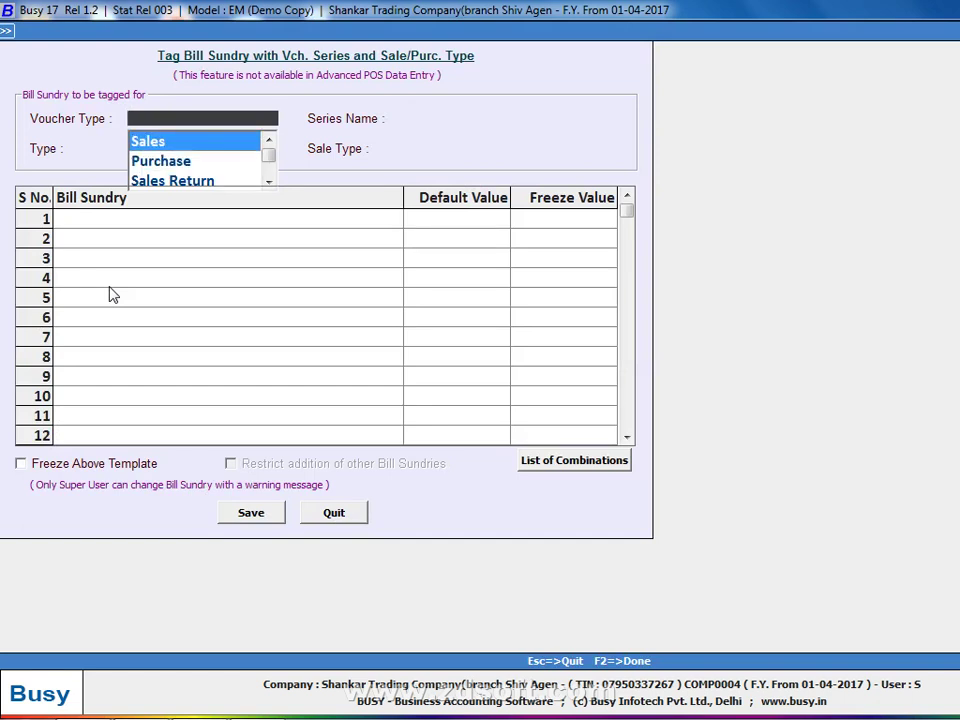
{"action": "key", "text": "Return"}
{"action": "key", "text": "Return"}
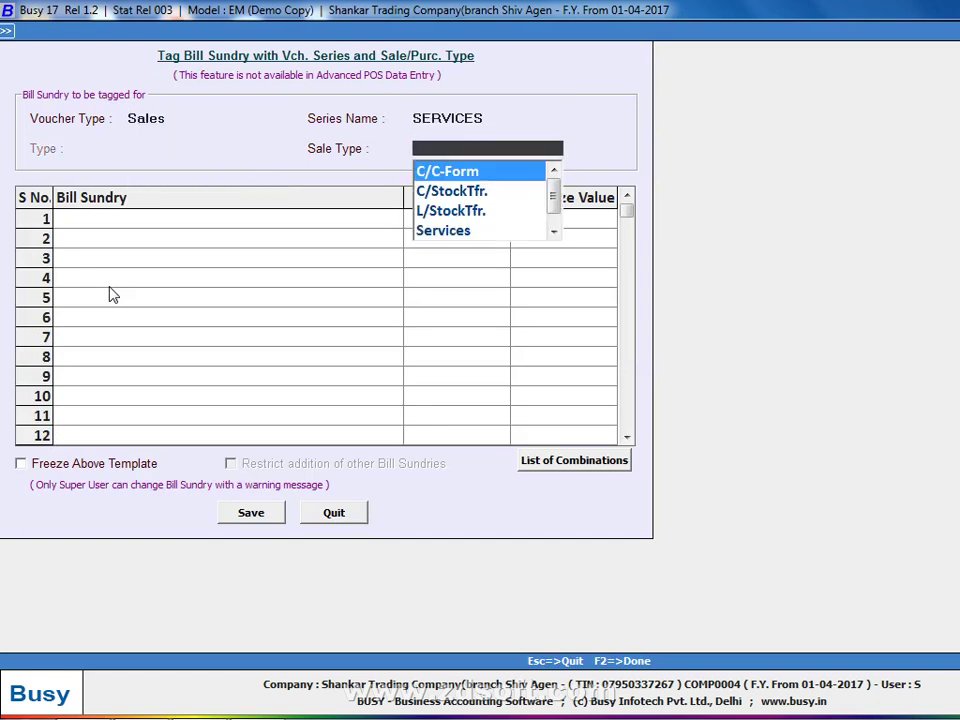
{"action": "key", "text": "Down"}
{"action": "key", "text": "Down"}
{"action": "key", "text": "Down"}
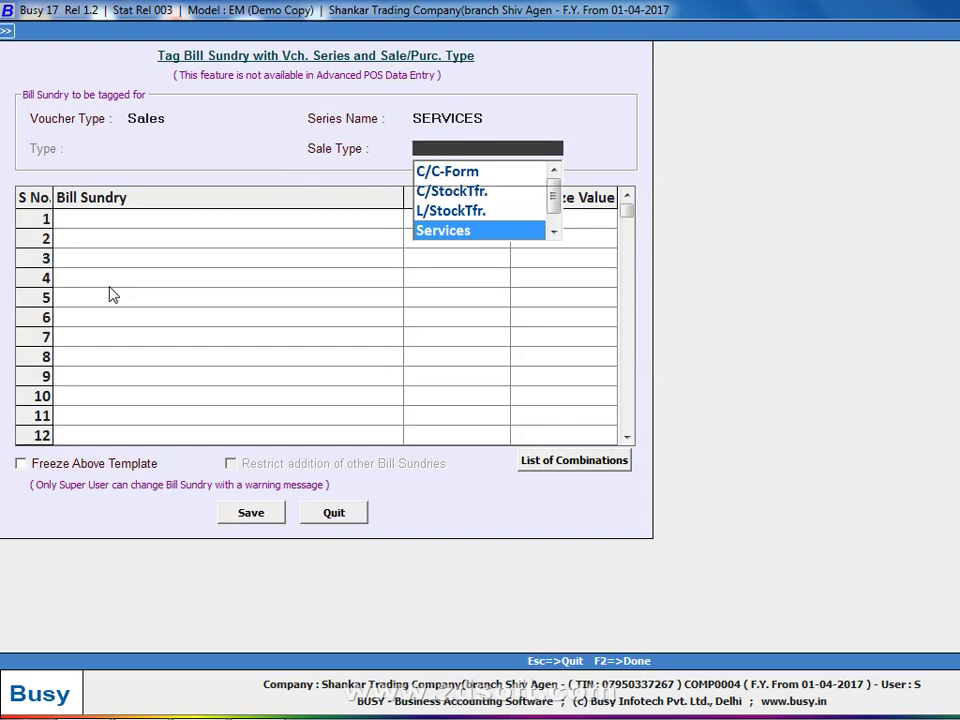
{"action": "key", "text": "Return"}
Tag Service Tax, Swachh Bharat Cess and Krishi Kalyan Cess as the bill sundries.
{"action": "type", "text": "SBC"}
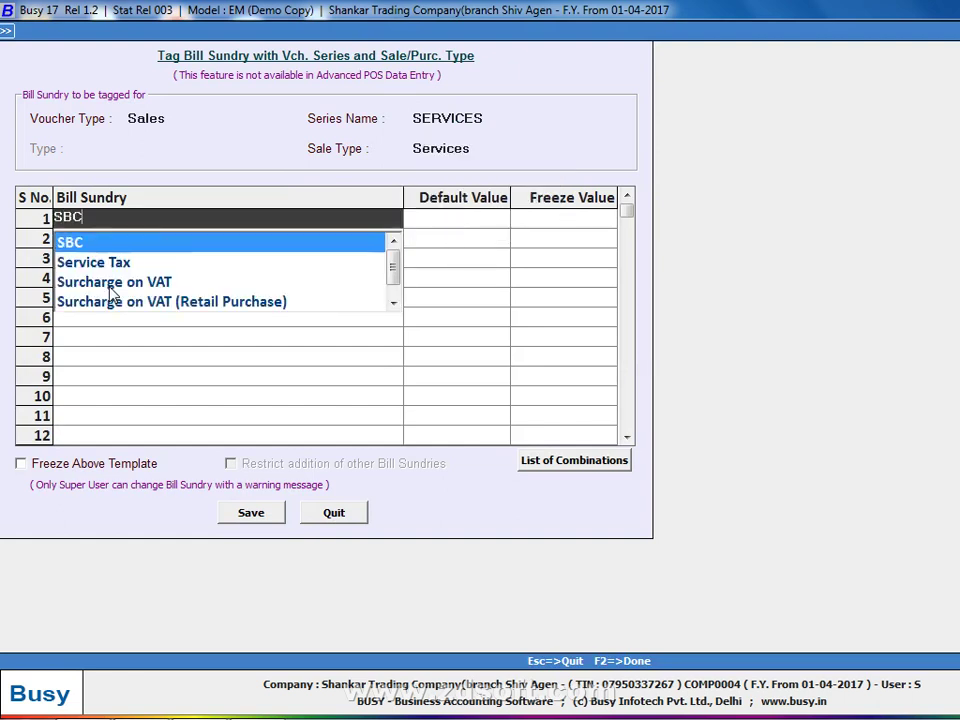
{"action": "key", "text": "BackSpace"}
{"action": "key", "text": "BackSpace"}
{"action": "type", "text": "S"}
{"action": "key", "text": "BackSpace"}
{"action": "type", "text": "ER"}
{"action": "key", "text": "Return"}
{"action": "key", "text": "Return"}
{"action": "key", "text": "Return"}
{"action": "type", "text": "SW"}
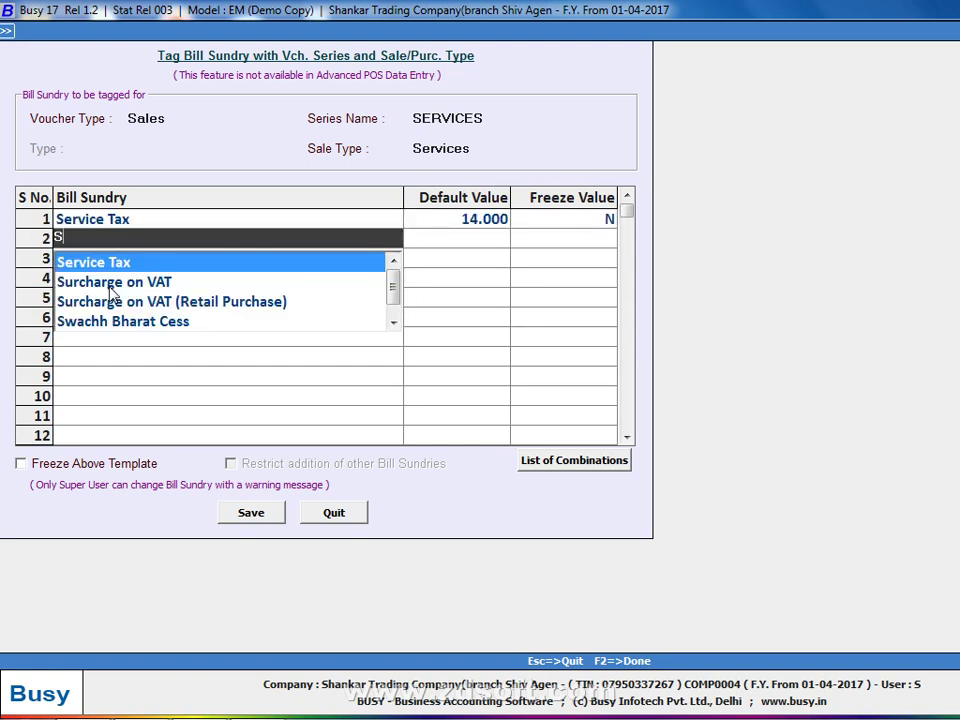
{"action": "key", "text": "Return"}
{"action": "key", "text": "Return"}
{"action": "key", "text": "Return"}
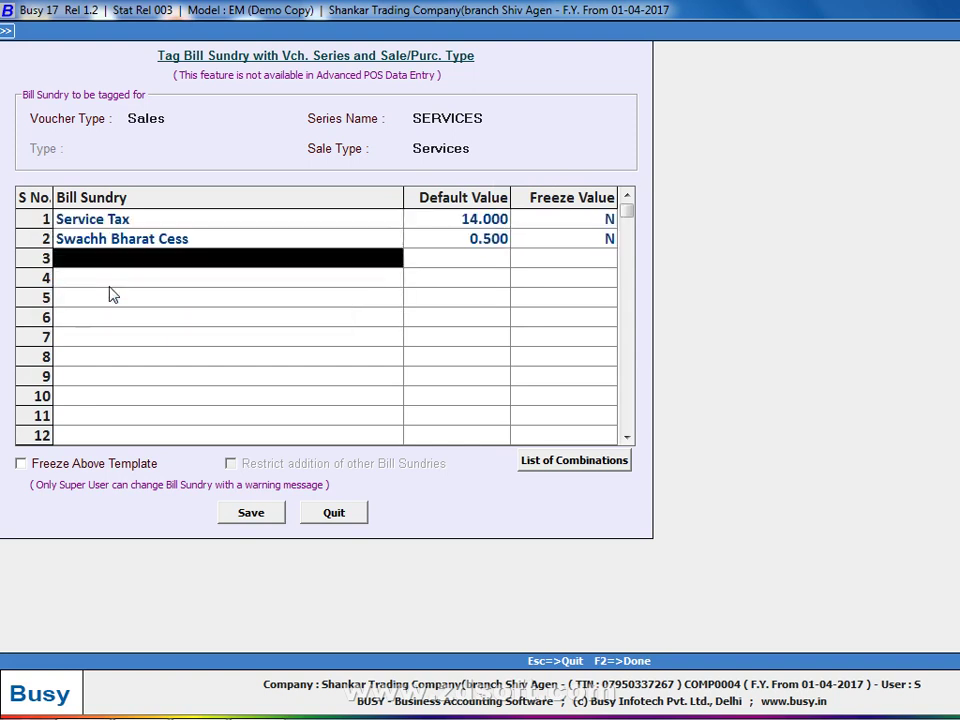
{"action": "type", "text": "KK"}
{"action": "key", "text": "Return"}
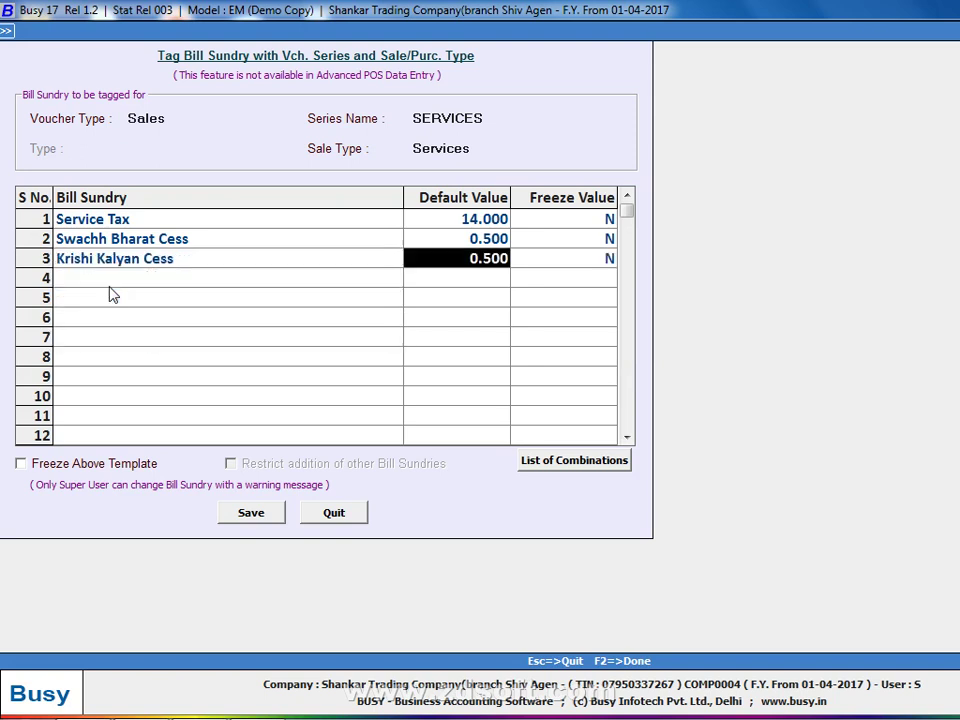
Set Freeze Value to Y for all three sundries and save the tagging.
{"action": "key", "text": "Return"}
{"action": "key", "text": "Up"}
{"action": "key", "text": "Up"}
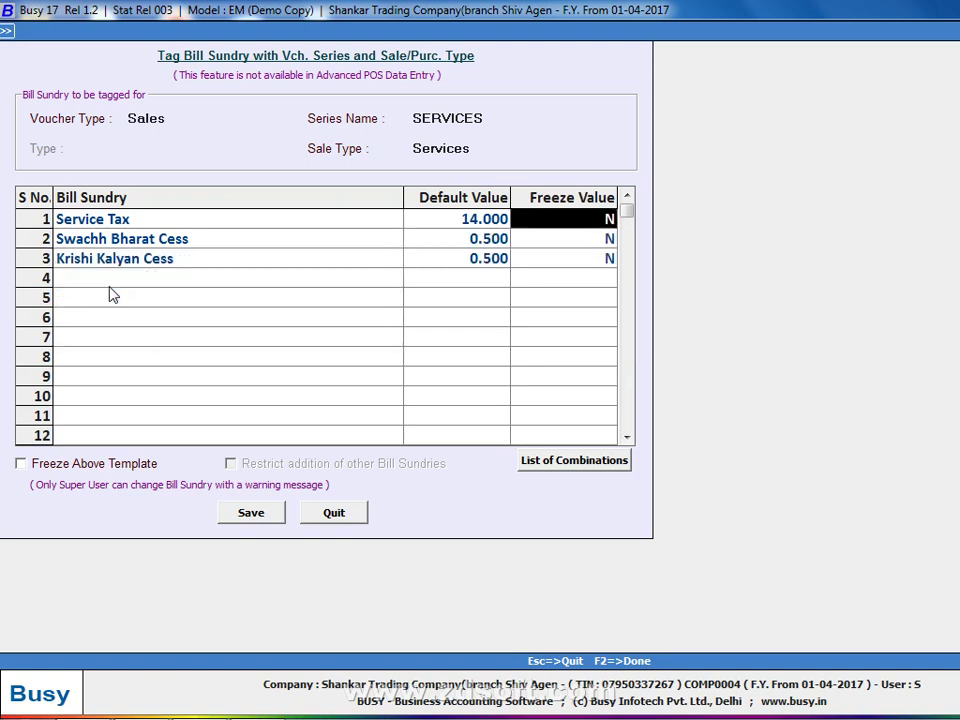
{"action": "type", "text": "Y"}
{"action": "key", "text": "Return"}
{"action": "key", "text": "Return"}
{"action": "key", "text": "Return"}
{"action": "type", "text": "Y"}
{"action": "key", "text": "Return"}
{"action": "key", "text": "Return"}
{"action": "key", "text": "Return"}
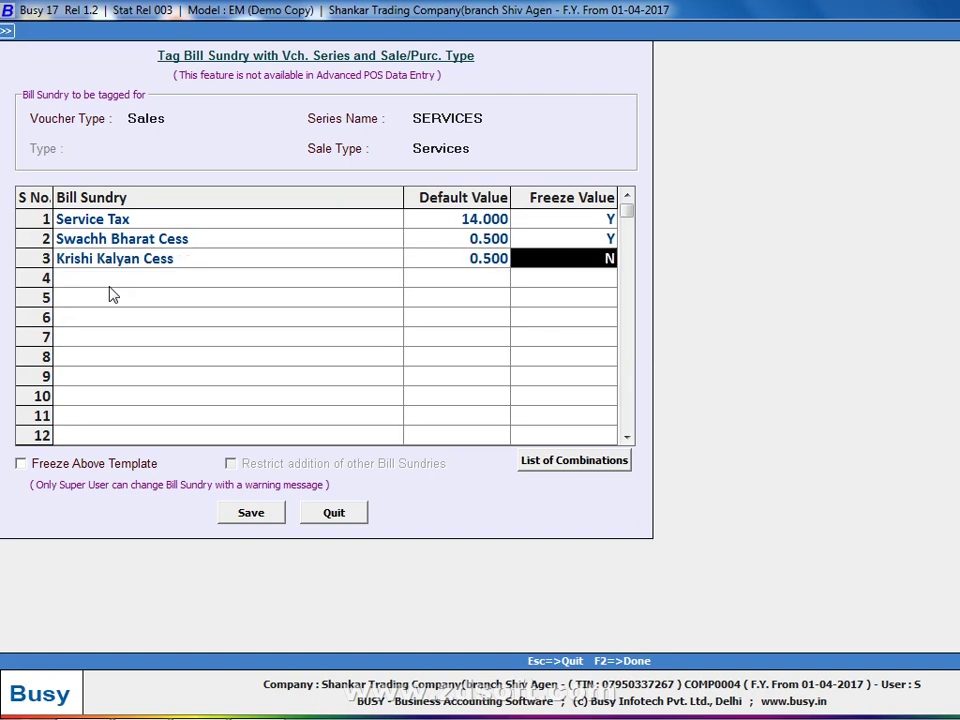
{"action": "type", "text": "Y"}
{"action": "key", "text": "Return"}
{"action": "key", "text": "F2"}
{"action": "key", "text": "Return"}
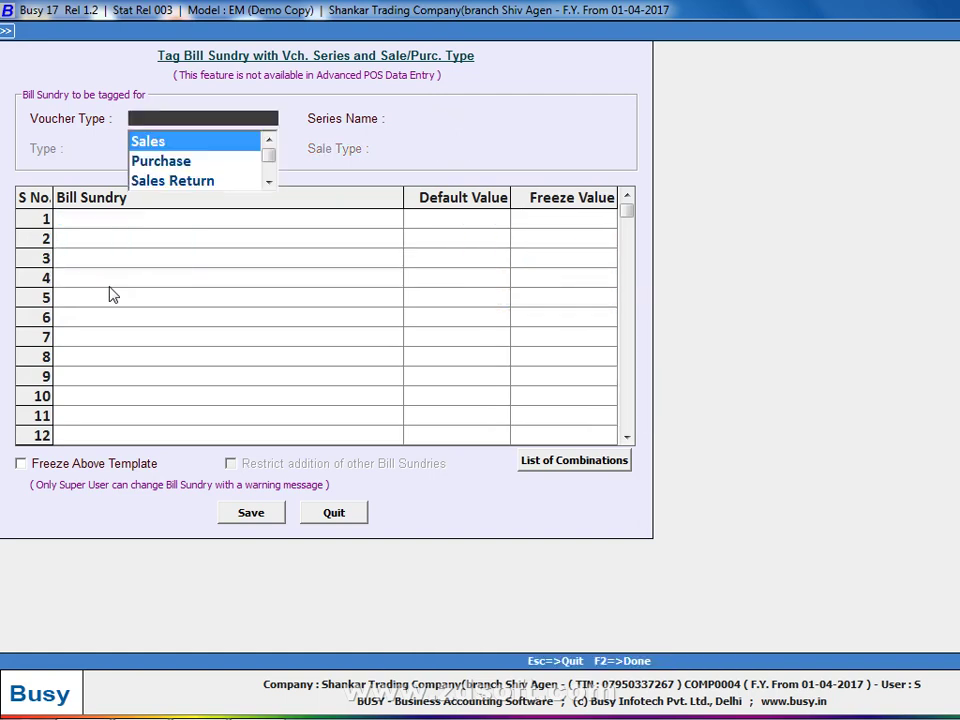
{"action": "key", "text": "Escape"}
{"action": "key", "text": "Escape"}
Start a new sales voucher dated 20-04-2017 for the debtor party.
{"action": "key", "text": "Return"}
{"action": "key", "text": "Down"}
{"action": "key", "text": "Return"}
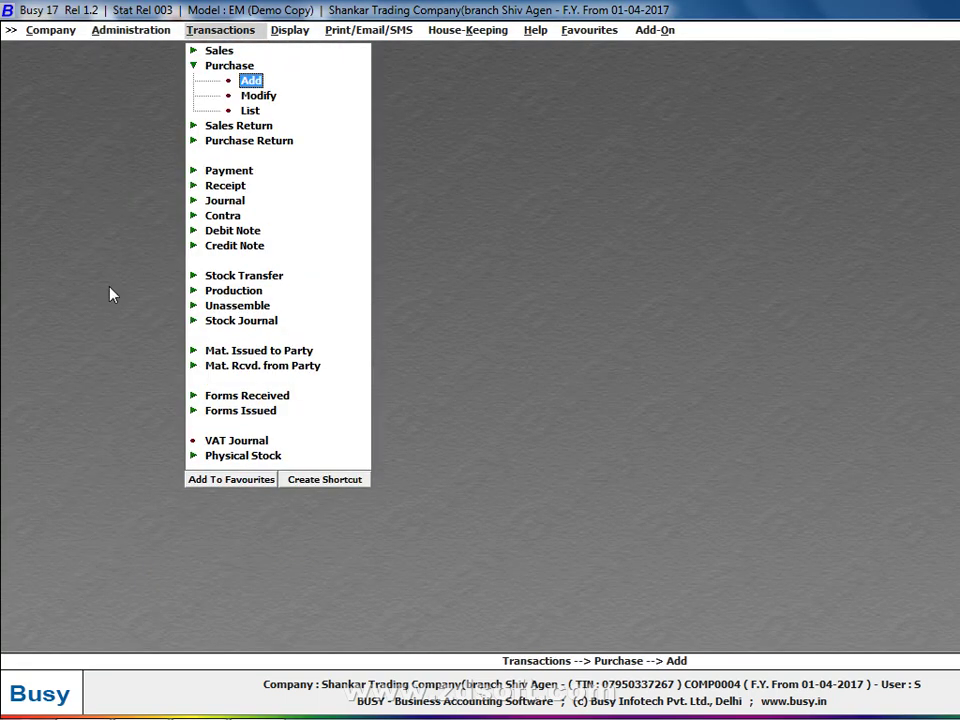
{"action": "key", "text": "Up"}
{"action": "key", "text": "Up"}
{"action": "key", "text": "Return"}
{"action": "key", "text": "Down"}
{"action": "key", "text": "Return"}
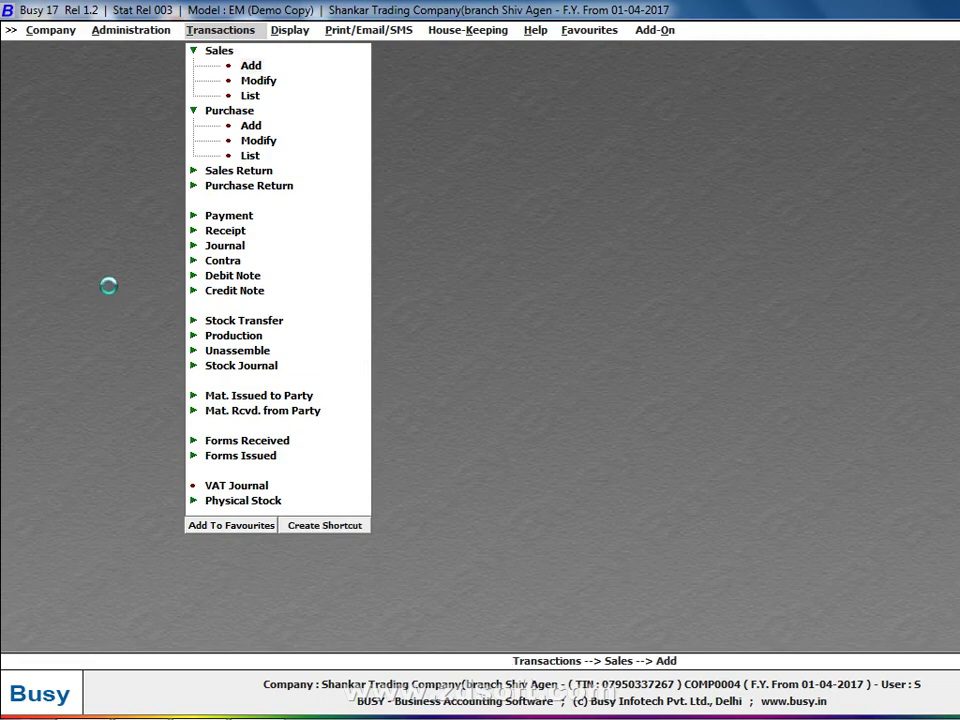
{"action": "key", "text": "Return"}
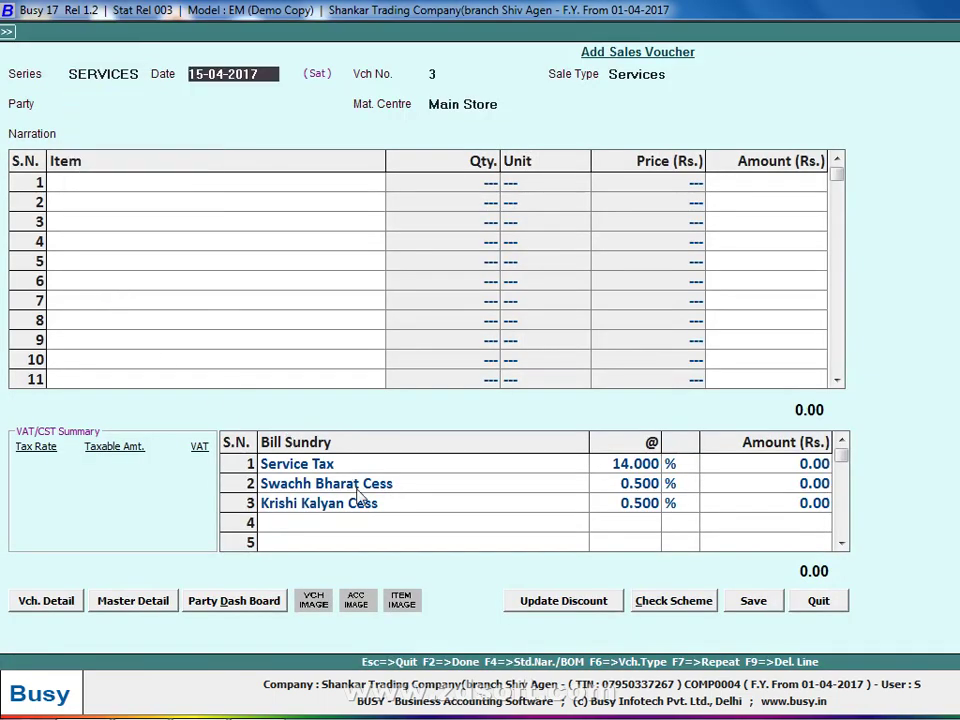
{"action": "key", "text": "Return"}
{"action": "key", "text": "Return"}
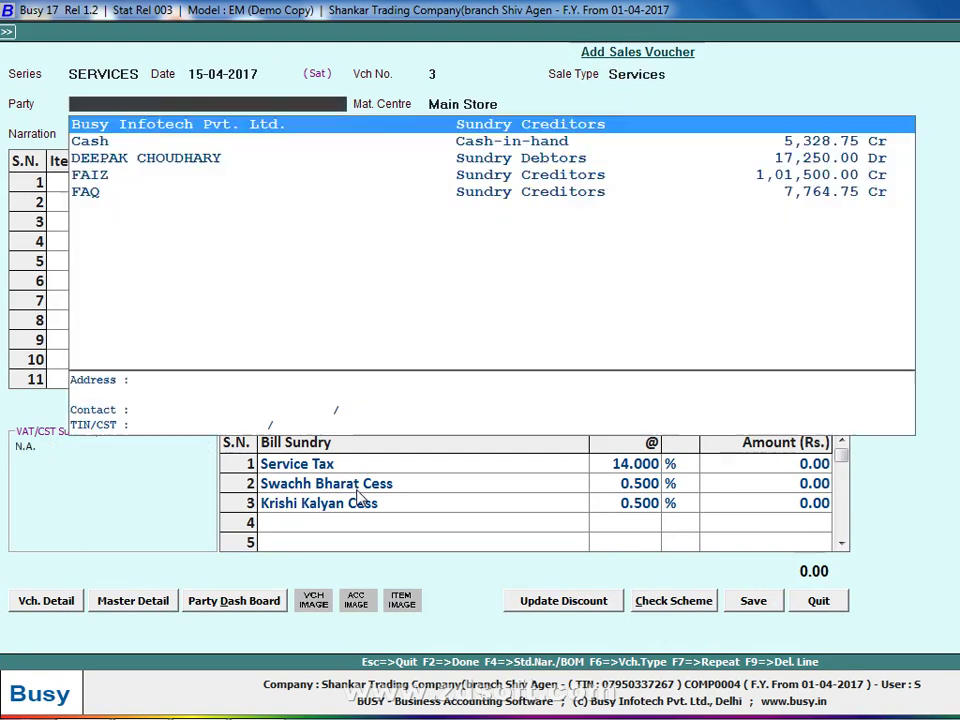
{"action": "key", "text": "Escape"}
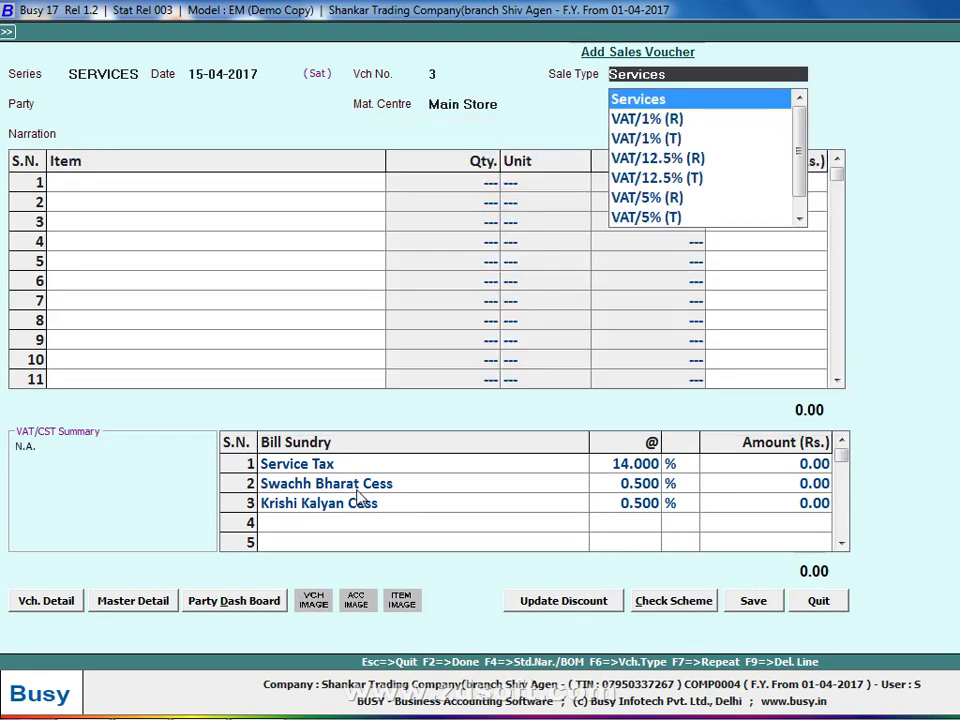
{"action": "key", "text": "Escape"}
{"action": "key", "text": "Return"}
{"action": "key", "text": "Return"}
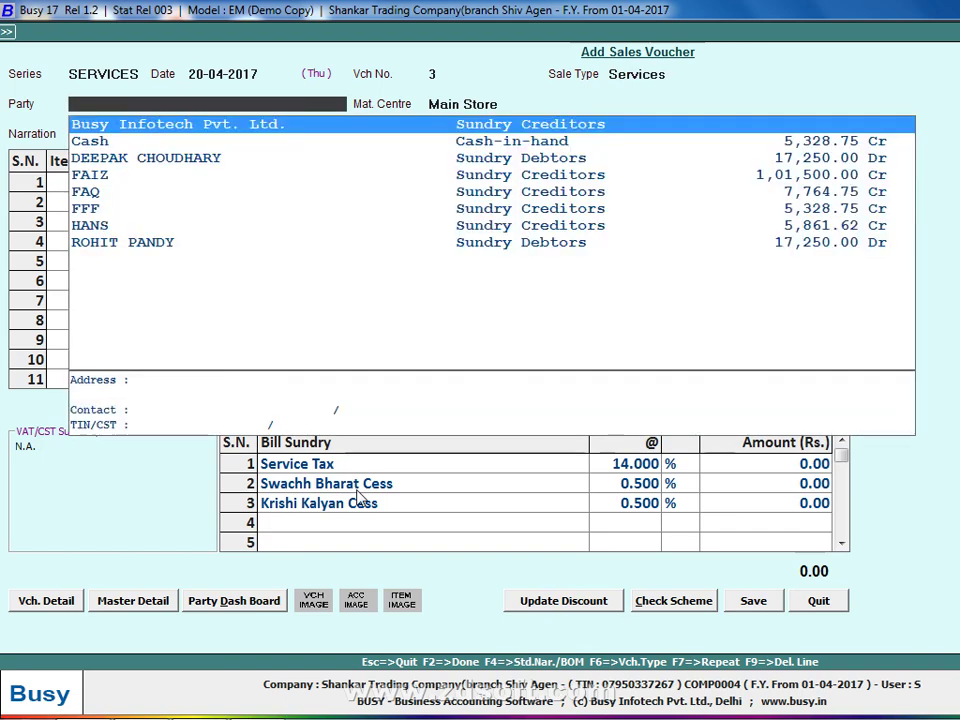
{"action": "key", "text": "Down"}
{"action": "key", "text": "Down"}
{"action": "key", "text": "Return"}
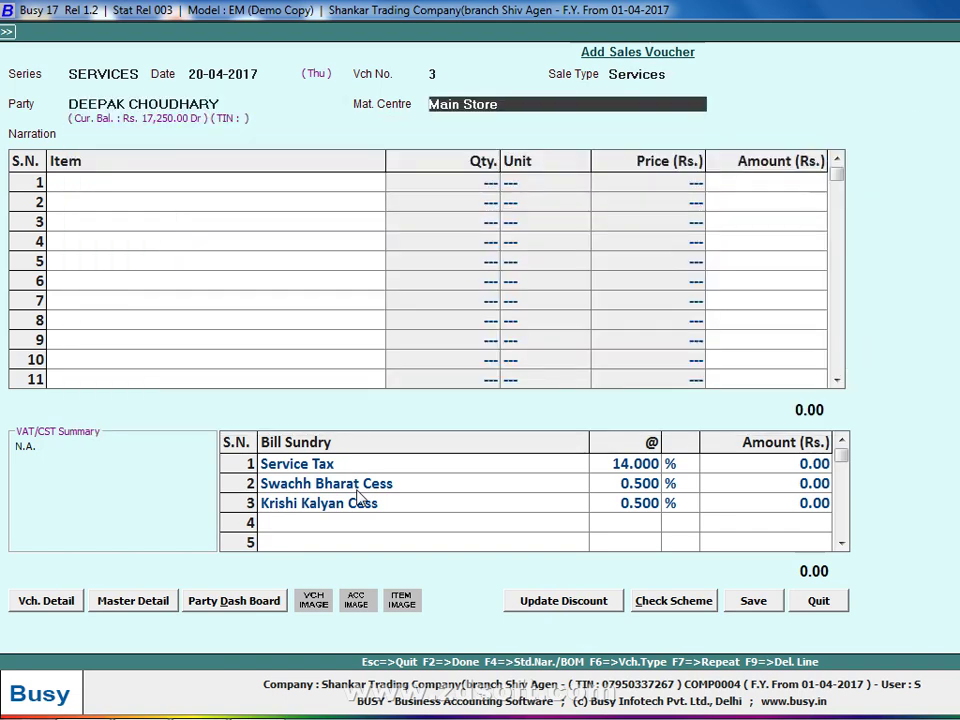
{"action": "key", "text": "Return"}
{"action": "key", "text": "Return"}
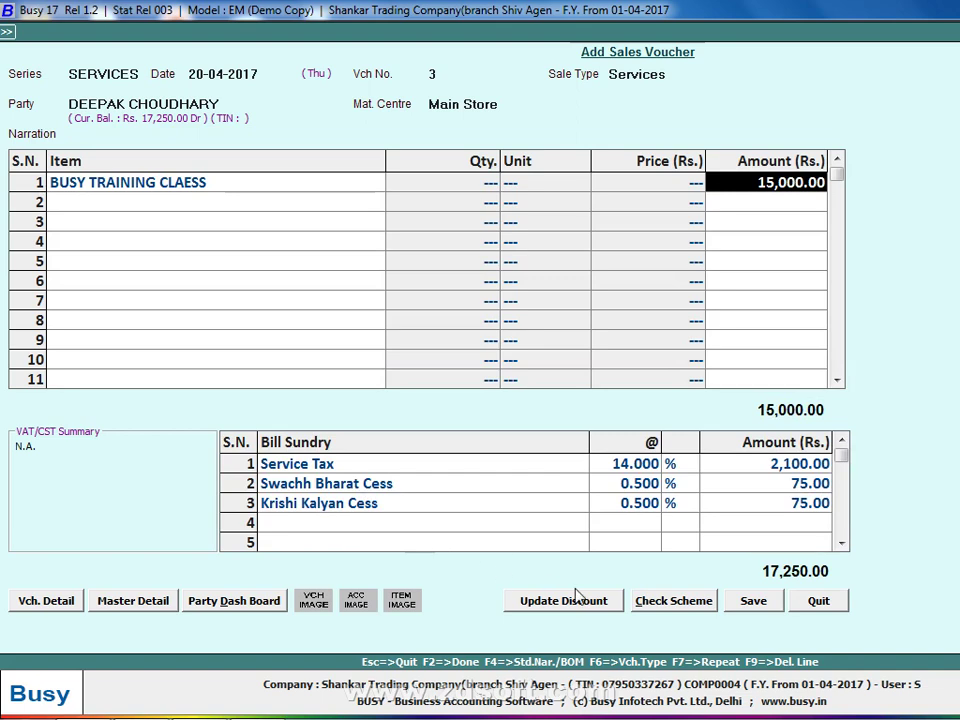
Save voucher 3 at 17,250.00 with Output Service Tax, Manpower Recruitment Agency category, no print.
{"action": "left_click", "coordinate": [779, 603]}
{"action": "key", "text": "Return"}
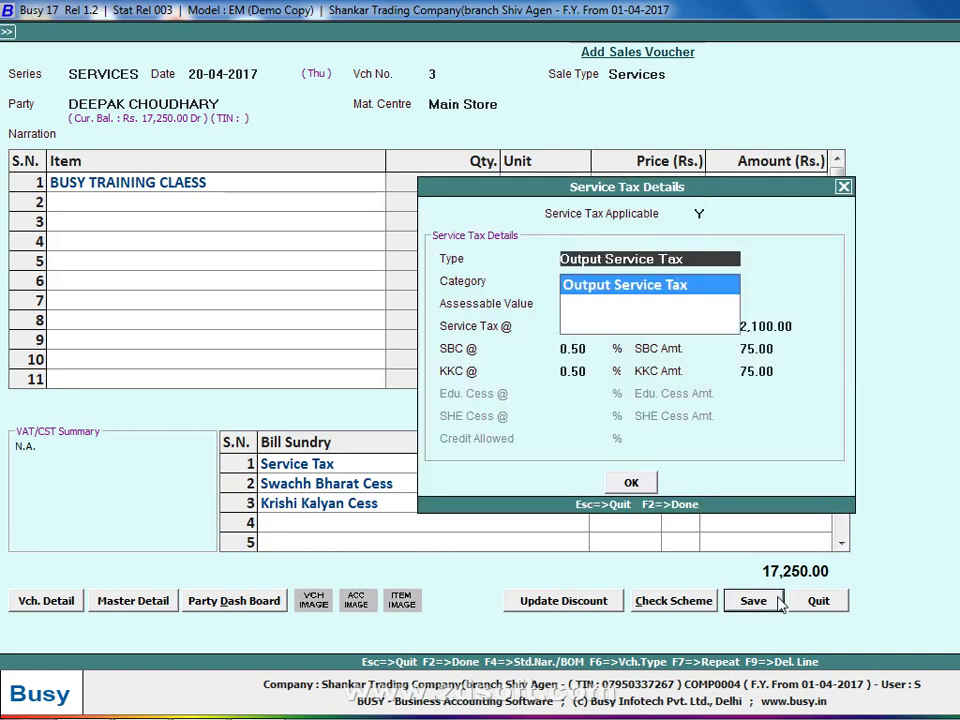
{"action": "key", "text": "Return"}
{"action": "key", "text": "Return"}
{"action": "key", "text": "Return"}
{"action": "key", "text": "Return"}
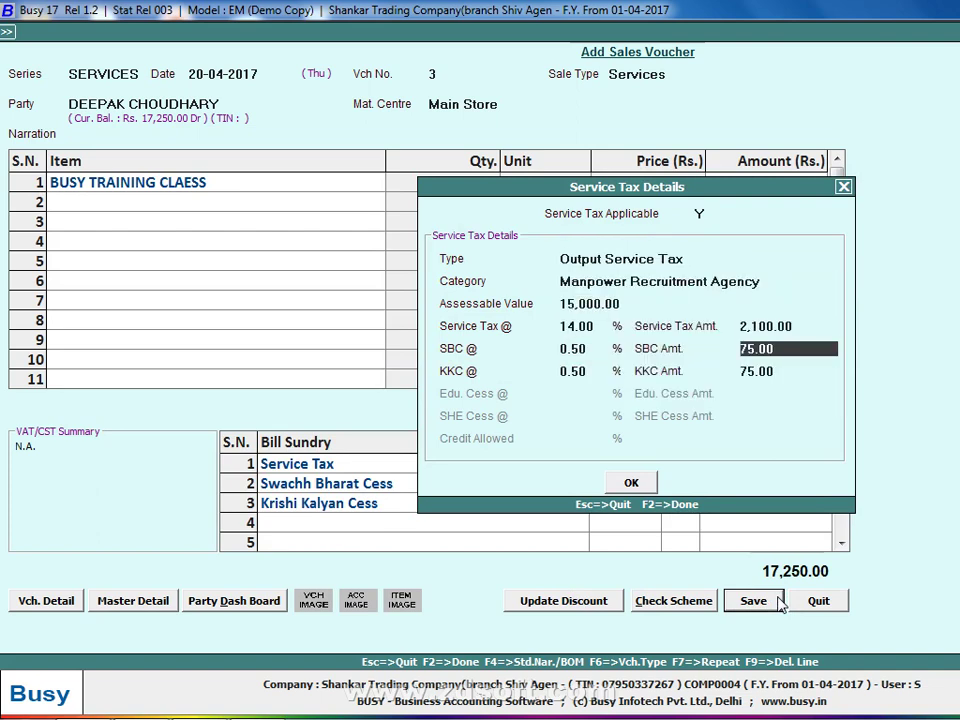
{"action": "key", "text": "Return"}
{"action": "key", "text": "Return"}
{"action": "key", "text": "Return"}
{"action": "key", "text": "n"}
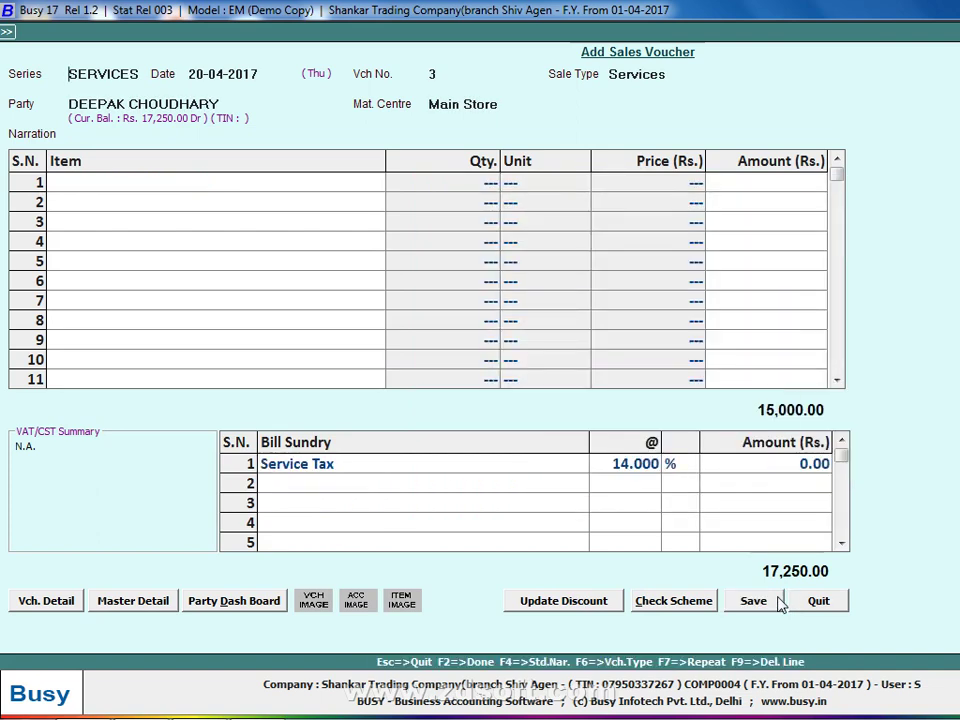
{"action": "key", "text": "Escape"}
{"action": "key", "text": "Left"}
{"action": "key", "text": "Return"}
{"action": "key", "text": "Down"}
{"action": "key", "text": "Down"}
{"action": "key", "text": "Down"}
{"action": "key", "text": "Down"}
{"action": "key", "text": "Down"}
{"action": "key", "text": "Down"}
{"action": "key", "text": "Down"}
{"action": "key", "text": "Down"}
{"action": "key", "text": "Down"}
{"action": "key", "text": "Down"}
{"action": "key", "text": "Down"}
{"action": "key", "text": "Down"}
{"action": "key", "text": "Down"}
{"action": "key", "text": "Down"}
{"action": "key", "text": "Down"}
{"action": "key", "text": "Down"}
{"action": "key", "text": "Down"}
{"action": "key", "text": "Down"}
{"action": "key", "text": "Down"}
{"action": "key", "text": "Down"}
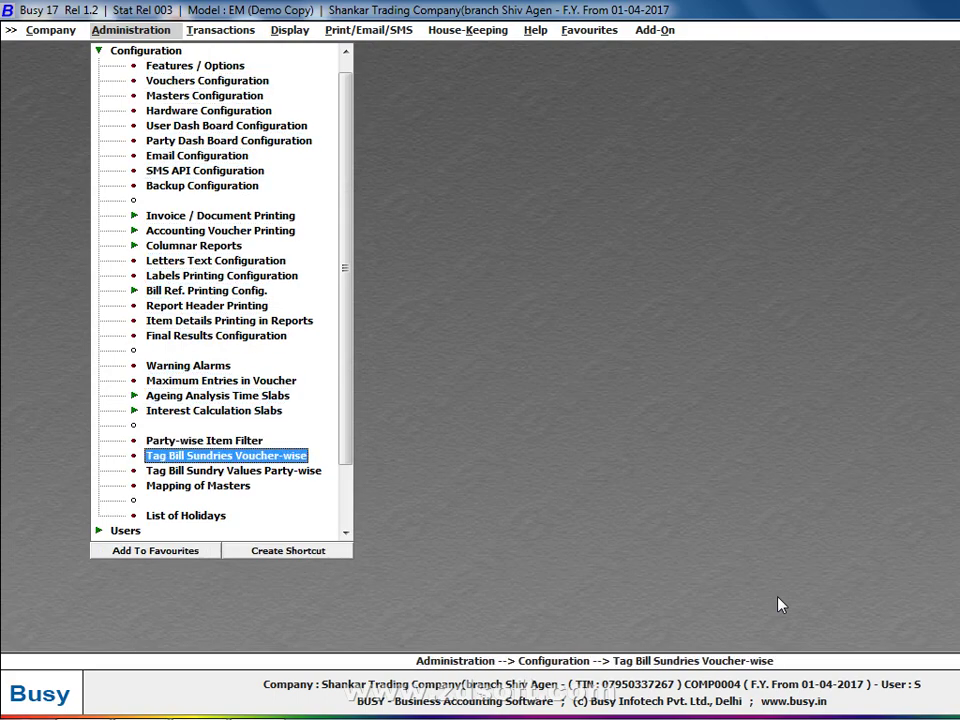
Switch to the Transactions menu and start a new Payment voucher.
{"action": "key", "text": "Right"}
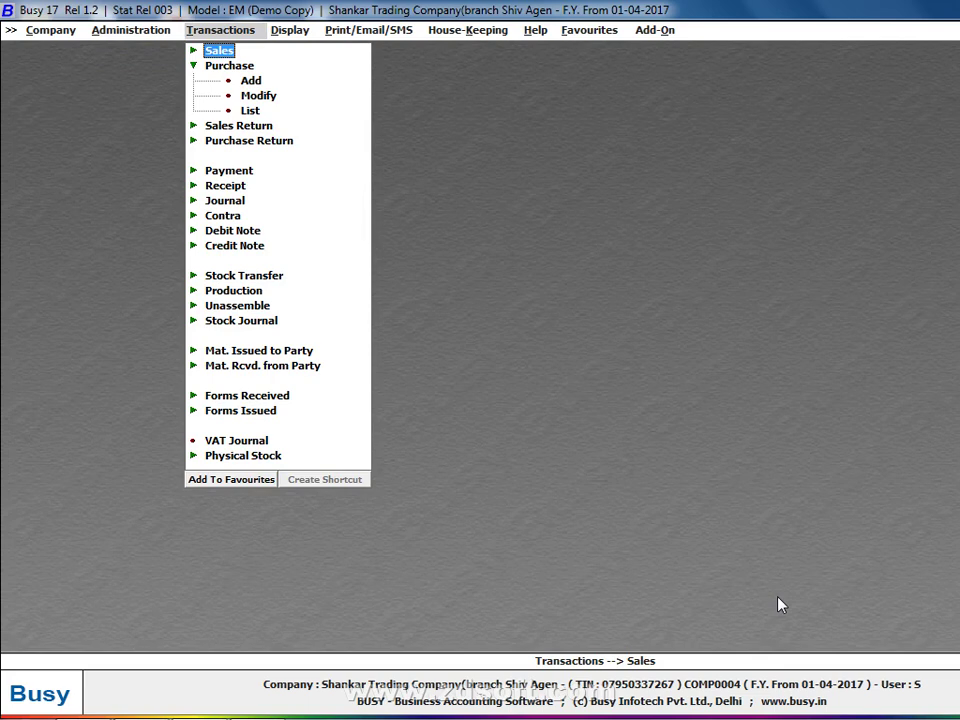
{"action": "key", "text": "Down"}
{"action": "key", "text": "Down"}
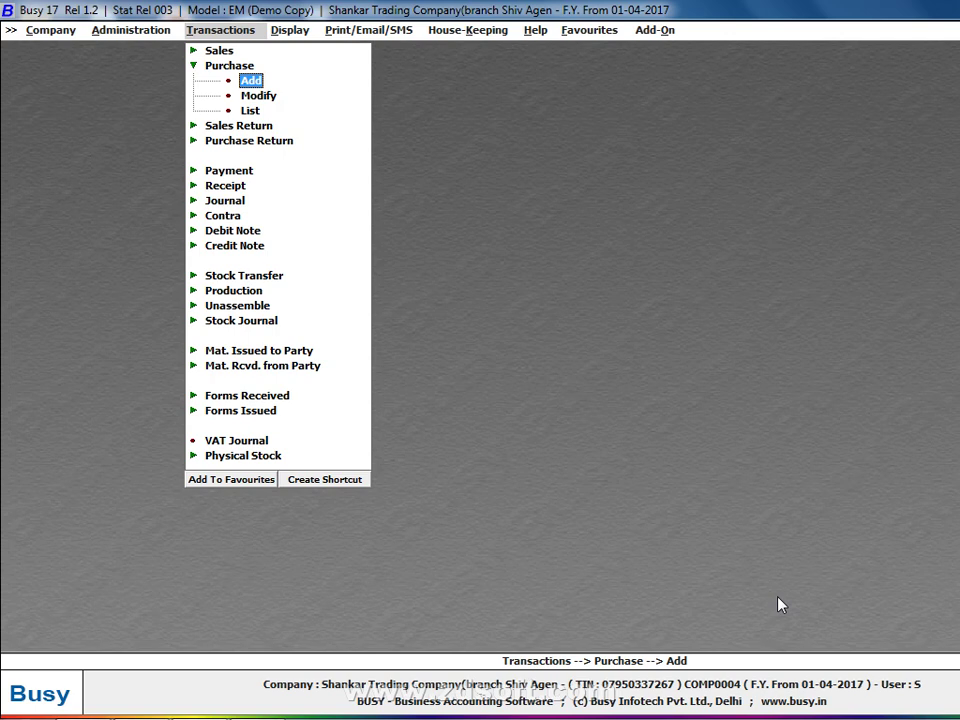
{"action": "key", "text": "Down"}
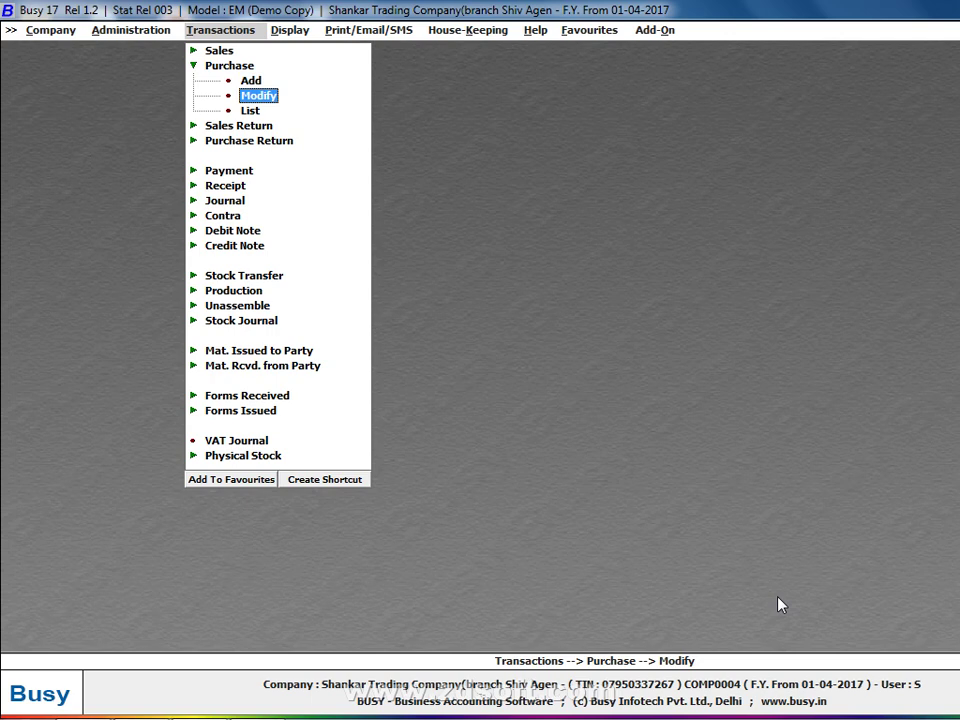
{"action": "key", "text": "Down"}
{"action": "key", "text": "Down"}
{"action": "key", "text": "Down"}
{"action": "key", "text": "Down"}
{"action": "key", "text": "Down"}
{"action": "key", "text": "Up"}
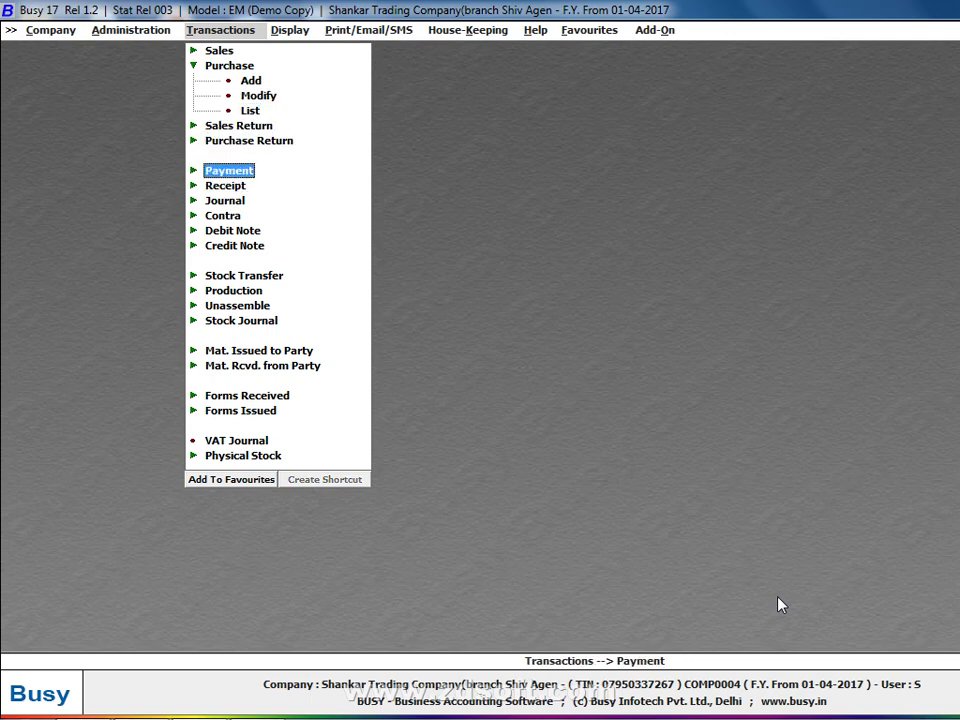
{"action": "key", "text": "Return"}
{"action": "key", "text": "Return"}
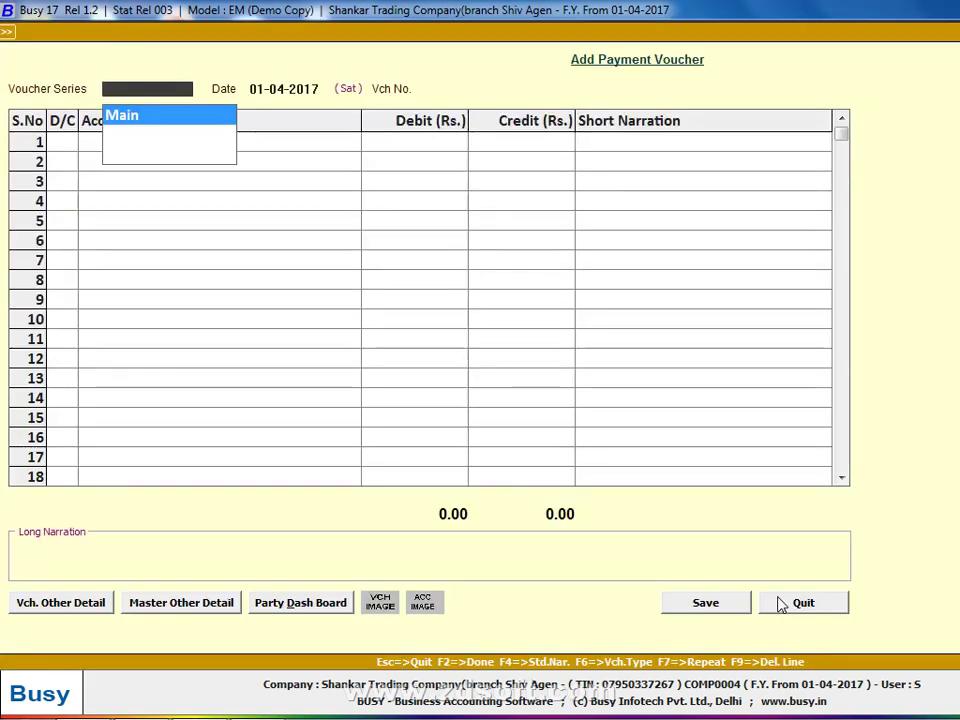
Date the payment 30-04-2017 and debit Telephone Expenses 1,150.00.
{"action": "key", "text": "Return"}
{"action": "key", "text": "Return"}
{"action": "key", "text": "Return"}
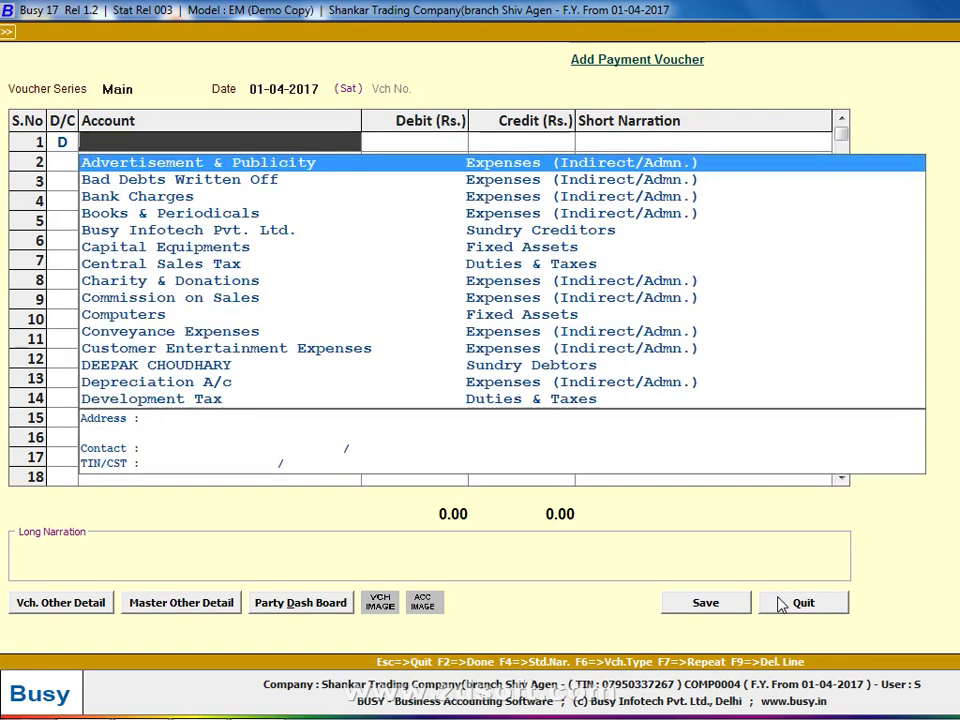
{"action": "key", "text": "Escape"}
{"action": "key", "text": "Escape"}
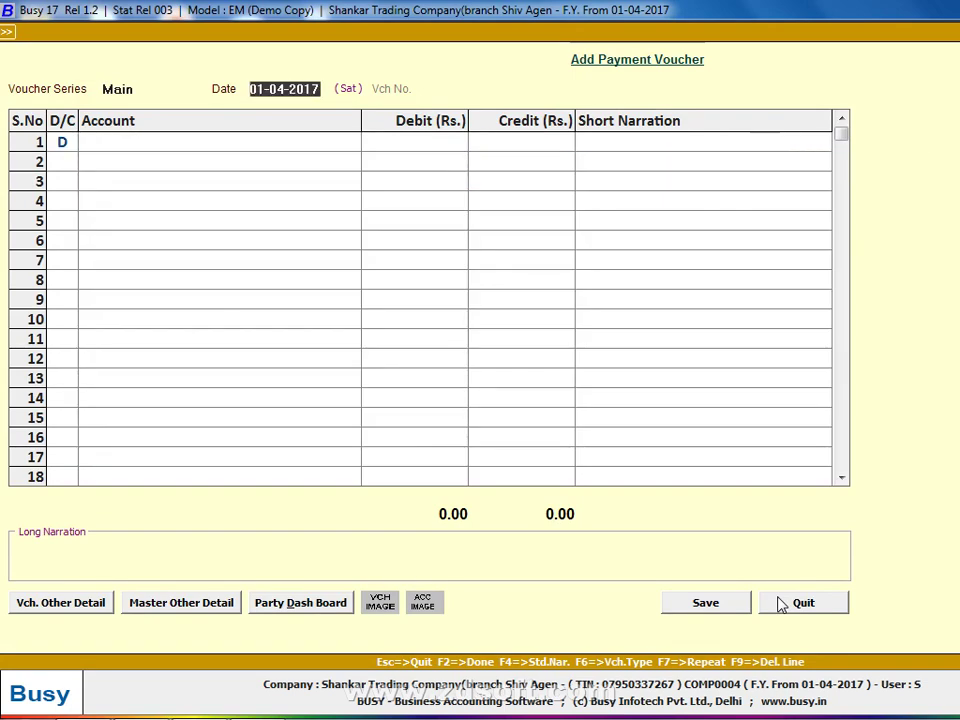
{"action": "type", "text": "30"}
{"action": "key", "text": "Return"}
{"action": "key", "text": "Return"}
{"action": "type", "text": "te"}
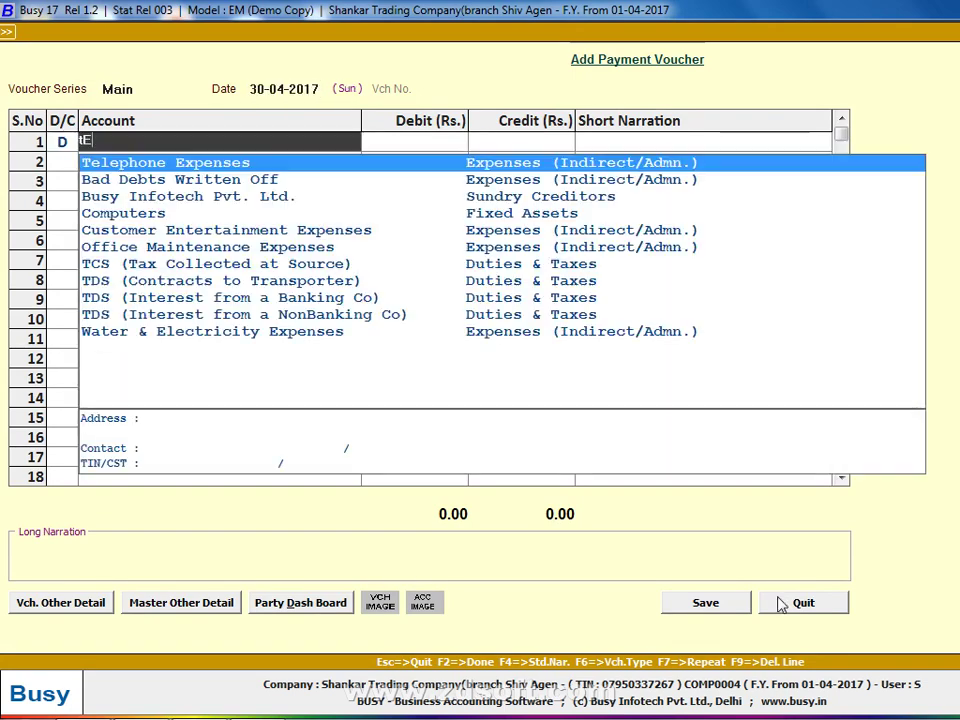
{"action": "key", "text": "Return"}
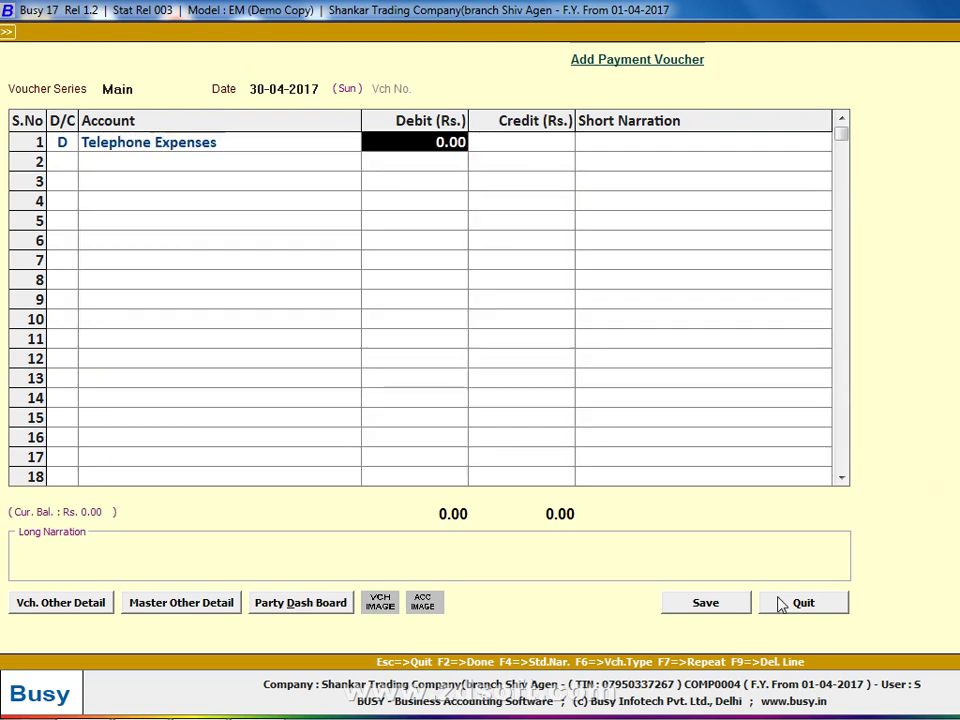
{"action": "type", "text": "1150"}
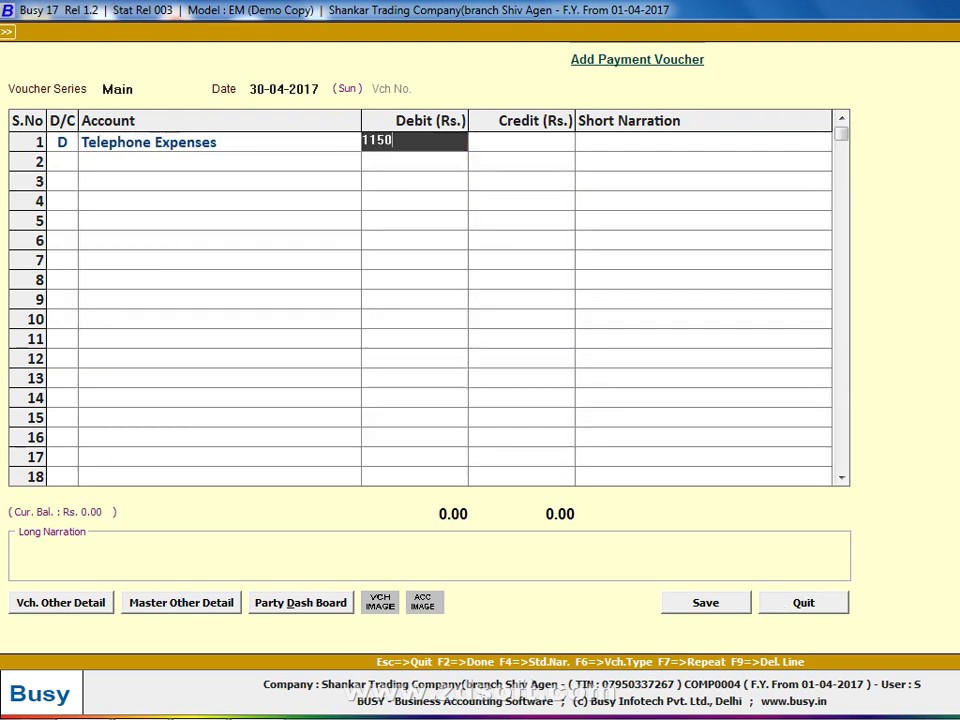
{"action": "key", "text": "Return"}
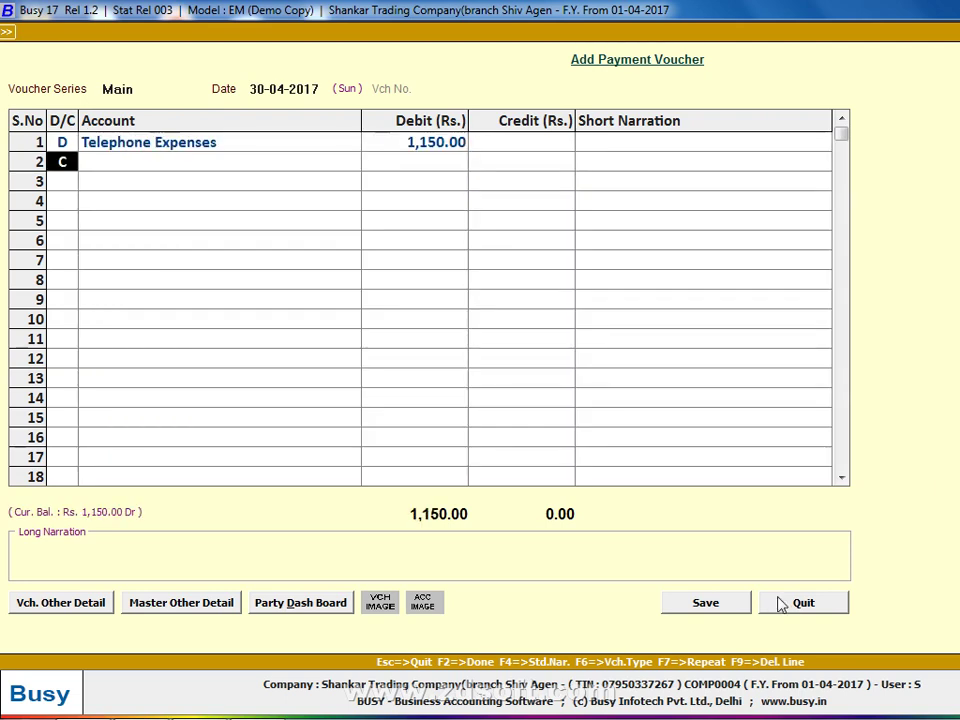
{"action": "key", "text": "Return"}
Add a debit row for Service Tax of 300.00.
{"action": "key", "text": "Escape"}
{"action": "type", "text": "D"}
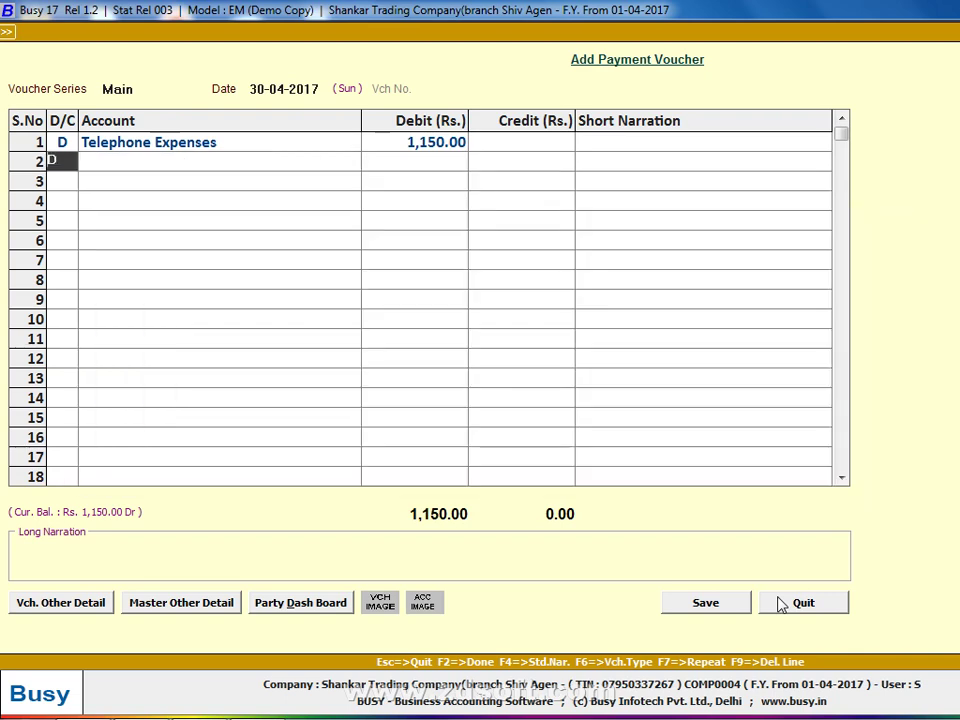
{"action": "key", "text": "Return"}
{"action": "type", "text": "se"}
{"action": "key", "text": "Return"}
{"action": "key", "text": "Left"}
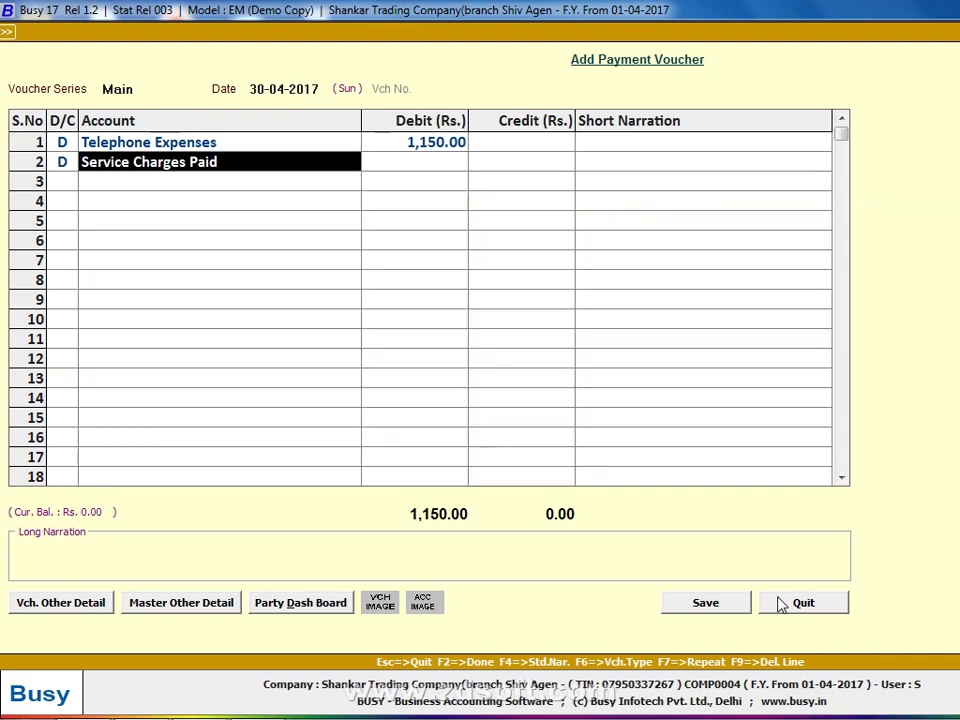
{"action": "type", "text": "sa"}
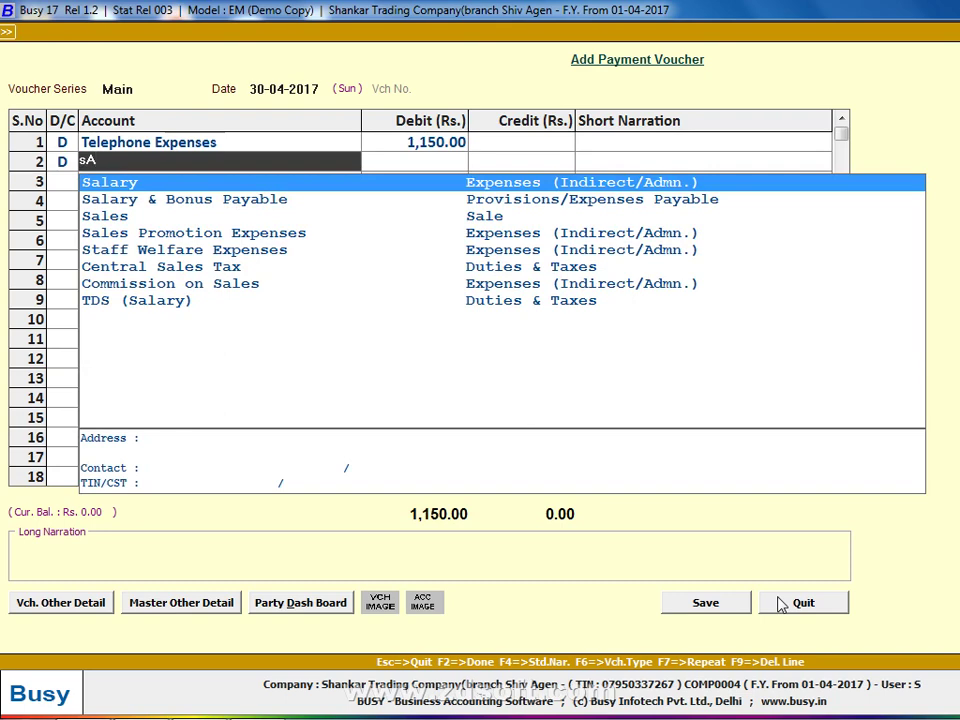
{"action": "key", "text": "BackSpace"}
{"action": "type", "text": "er"}
{"action": "key", "text": "Down"}
{"action": "key", "text": "Down"}
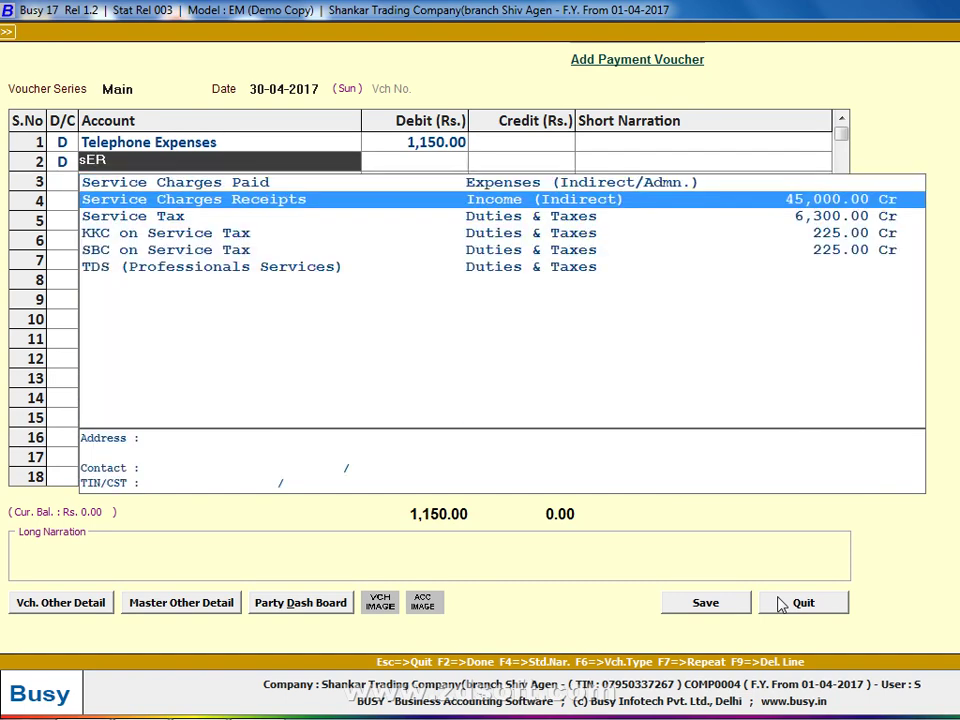
{"action": "key", "text": "Return"}
{"action": "type", "text": "300"}
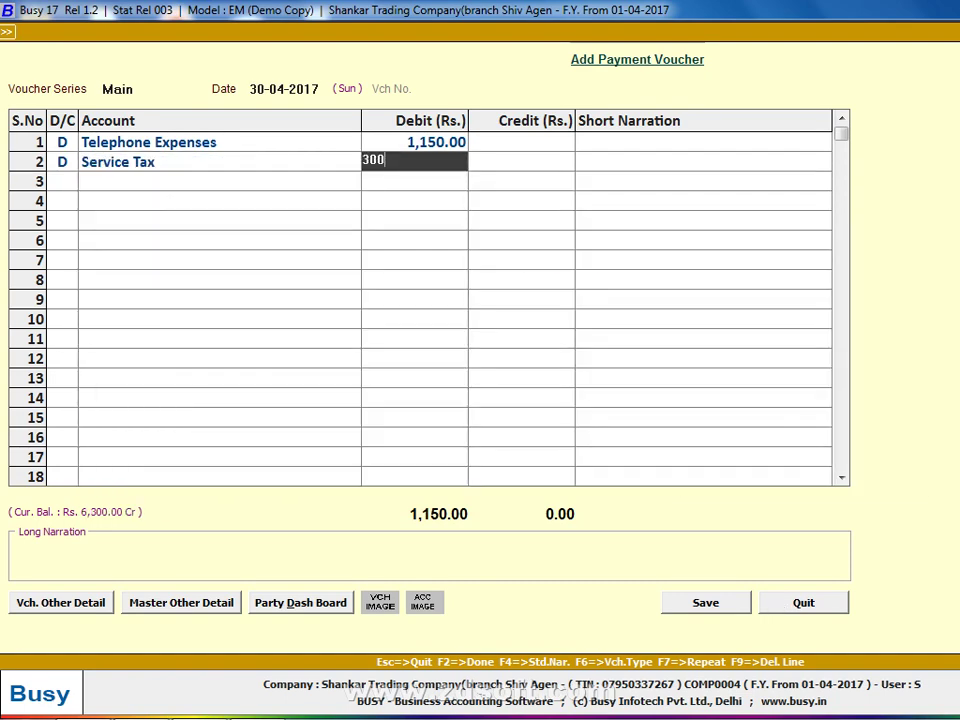
{"action": "key", "text": "Return"}
{"action": "key", "text": "Return"}
Debit SBC on Service Tax 50 and KKC on Service Tax 50, balancing with Cash 1,550.
{"action": "key", "text": "Left"}
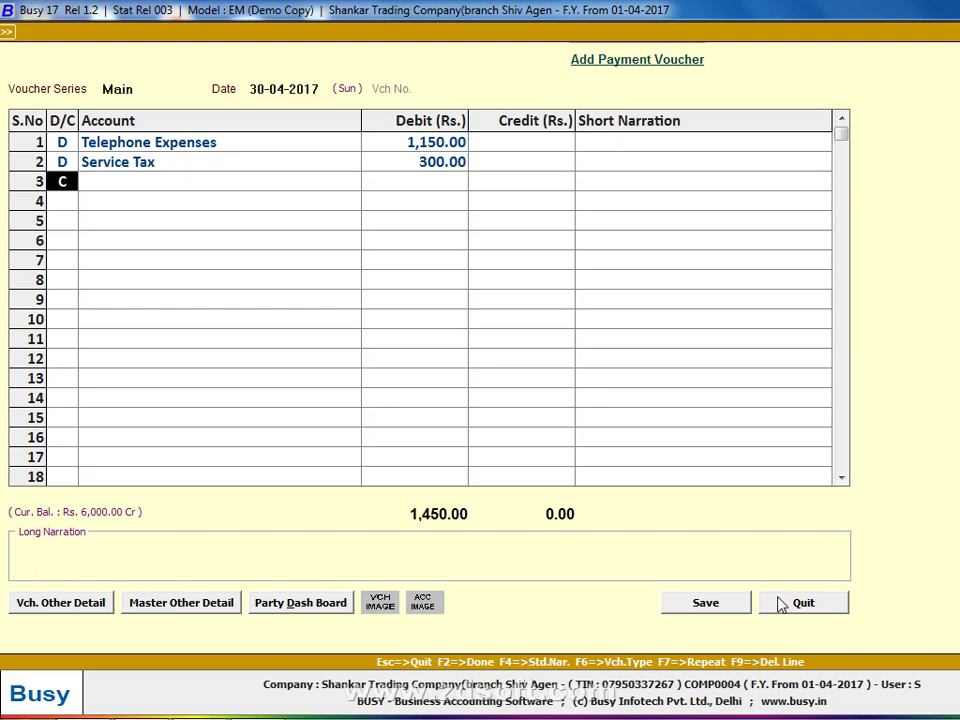
{"action": "type", "text": "d"}
{"action": "key", "text": "space"}
{"action": "type", "text": "SBC"}
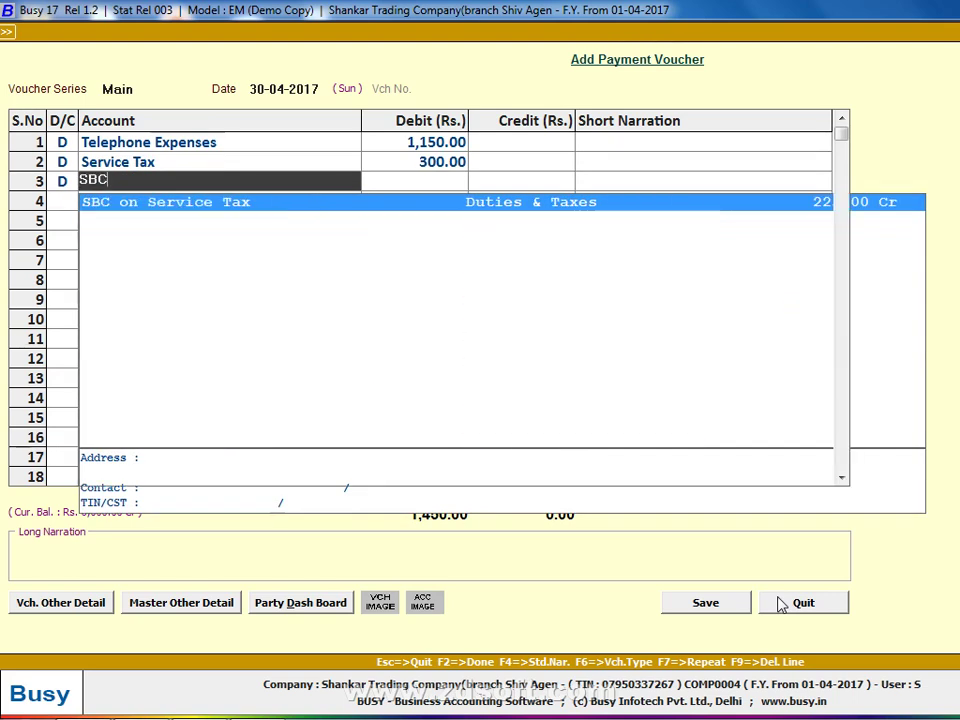
{"action": "key", "text": "Return"}
{"action": "type", "text": "50"}
{"action": "key", "text": "Return"}
{"action": "key", "text": "Return"}
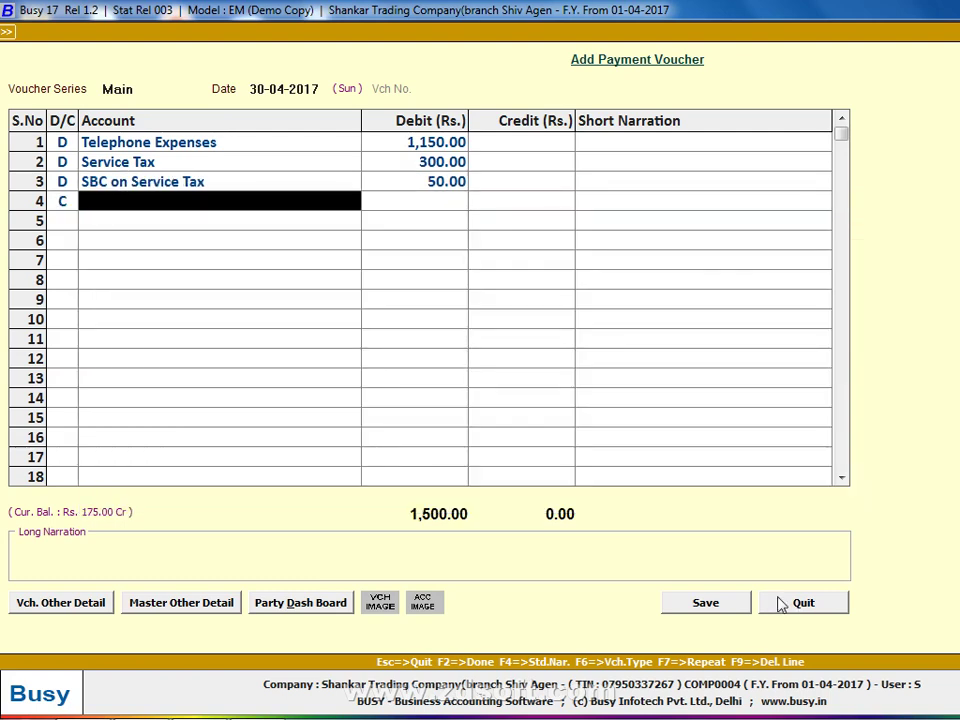
{"action": "key", "text": "Left"}
{"action": "type", "text": "d"}
{"action": "key", "text": "Return"}
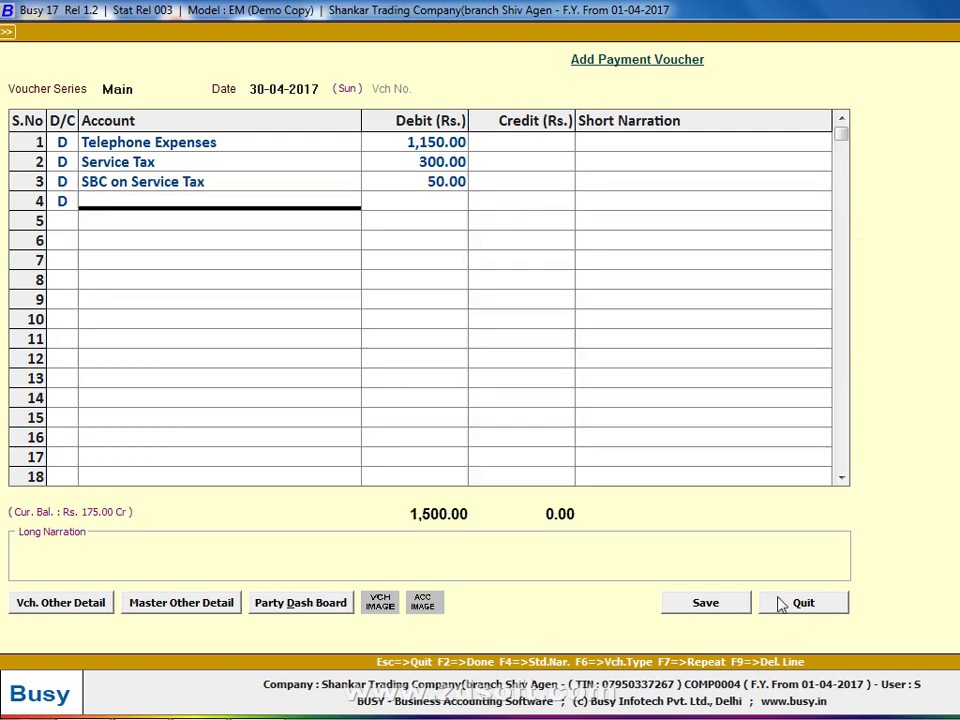
{"action": "type", "text": "kKC"}
{"action": "key", "text": "Return"}
{"action": "type", "text": "50"}
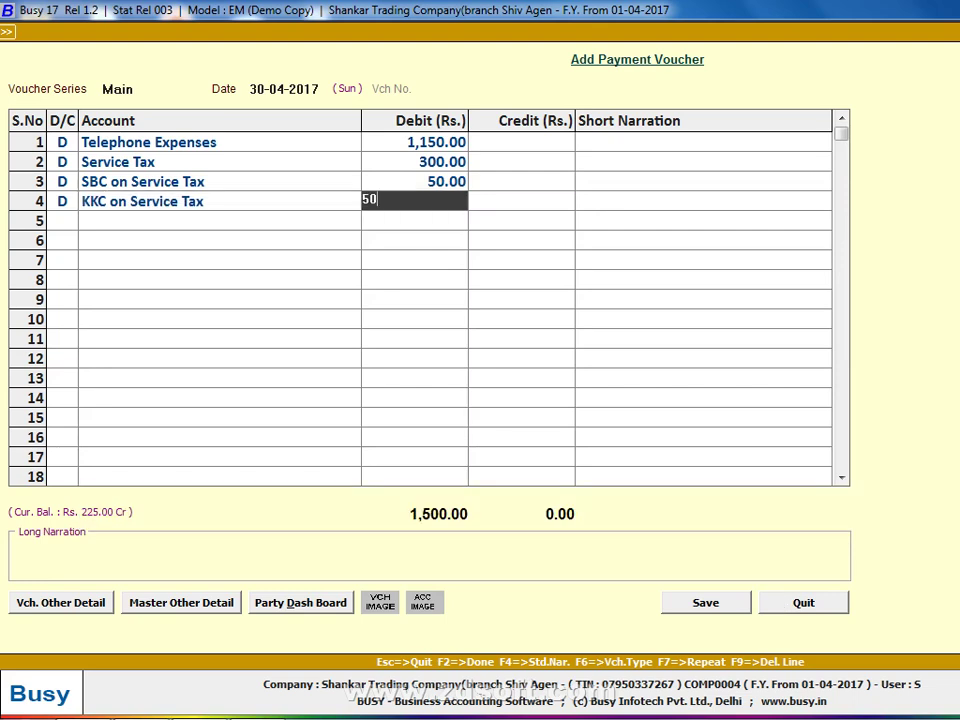
{"action": "key", "text": "Return"}
{"action": "key", "text": "Return"}
{"action": "key", "text": "Return"}
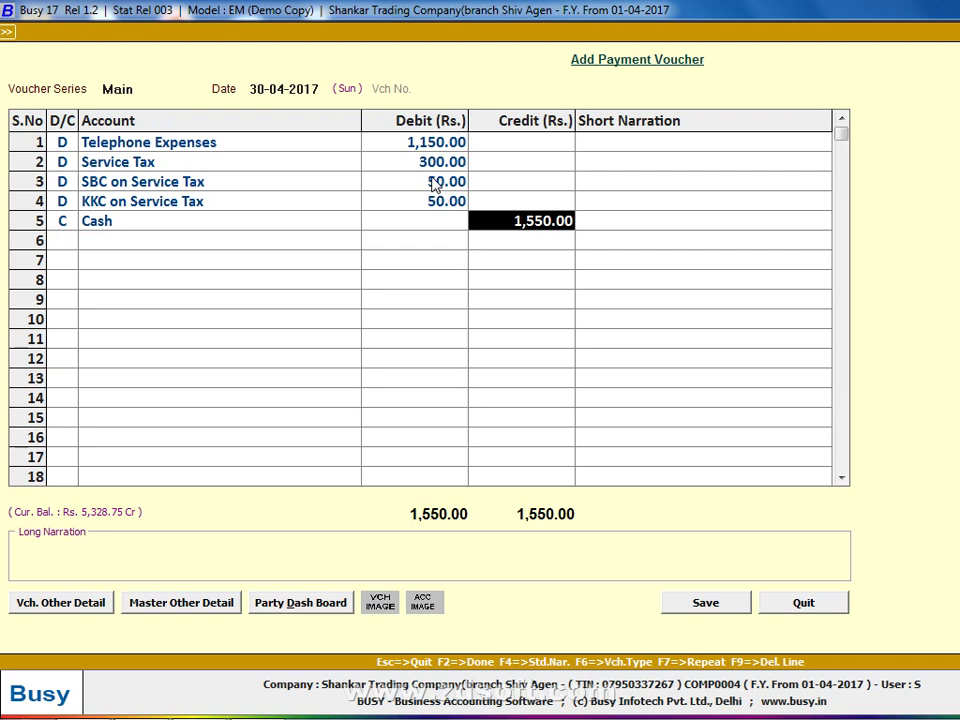
Save the payment voucher, accepting the negative cash balance warning.
{"action": "left_click", "coordinate": [716, 606]}
{"action": "key", "text": "Left"}
{"action": "key", "text": "Return"}
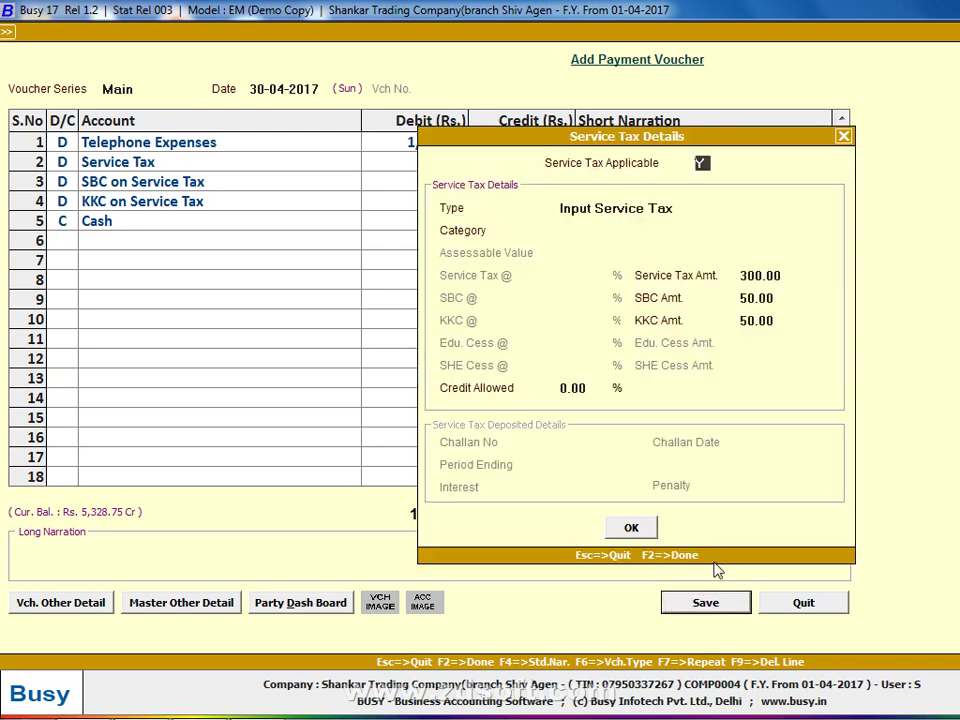
{"action": "key", "text": "Return"}
{"action": "key", "text": "Return"}
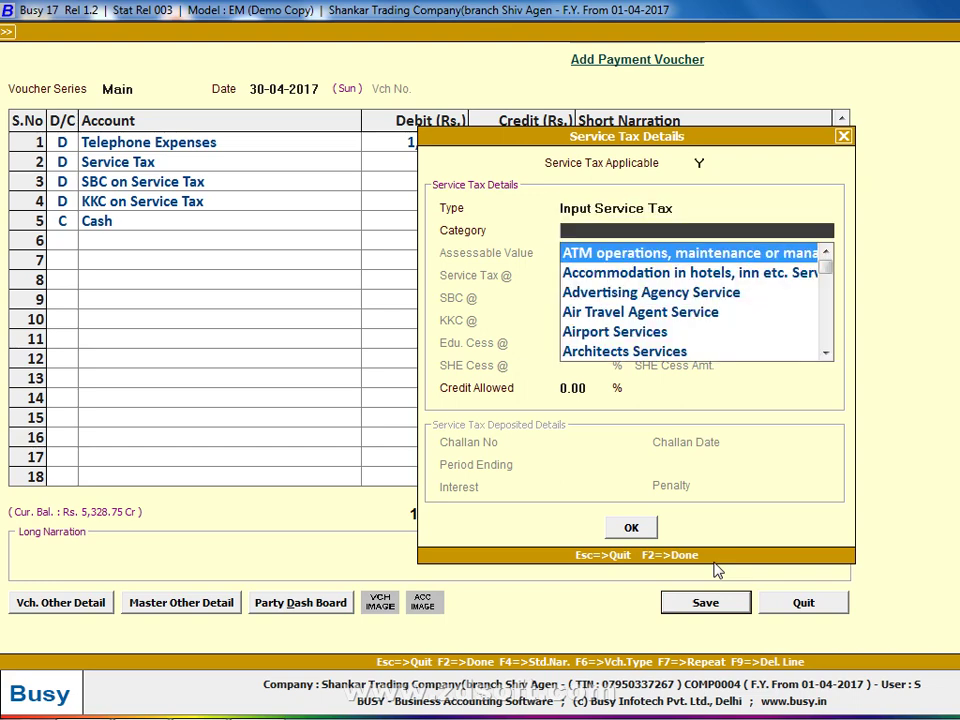
Set the voucher's service tax category to Manpower Recruitment Agency.
{"action": "type", "text": "MAIN"}
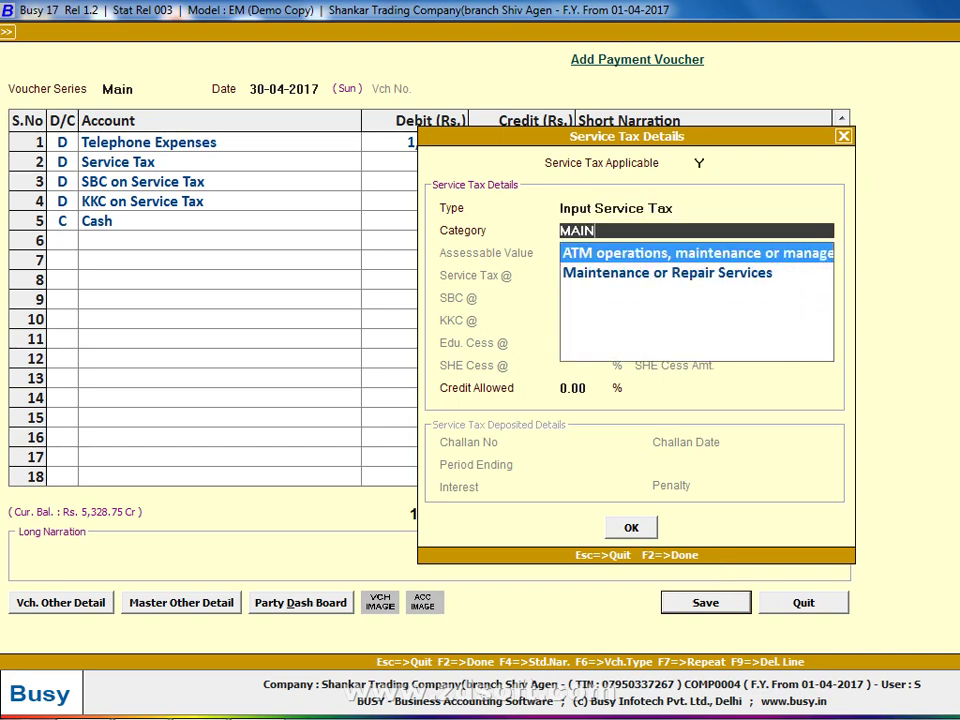
{"action": "key", "text": "BackSpace"}
{"action": "key", "text": "BackSpace"}
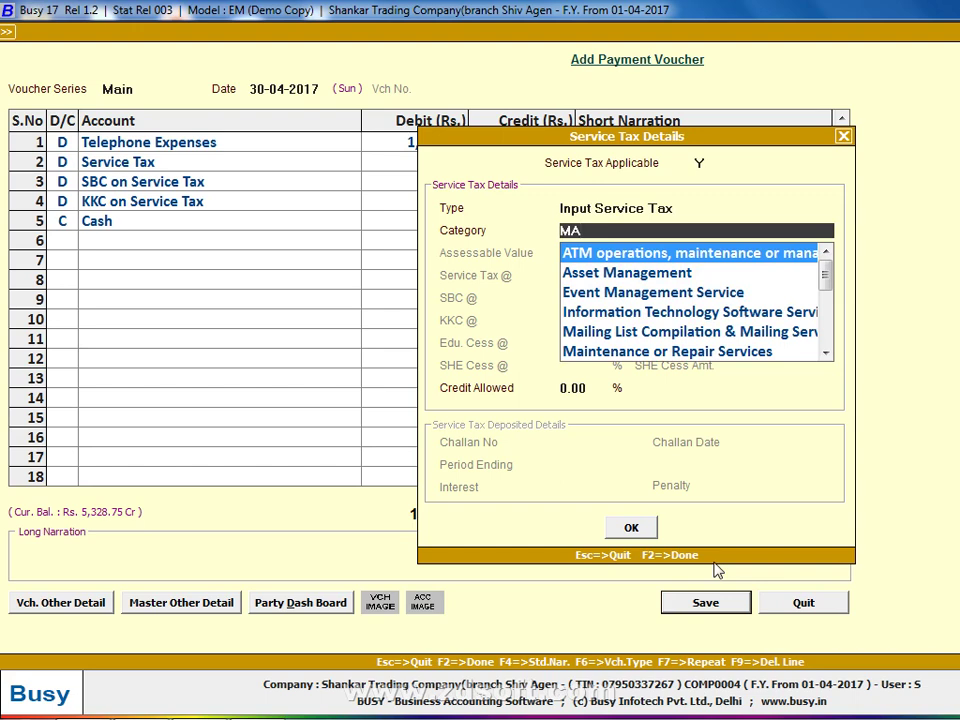
{"action": "key", "text": "Down"}
{"action": "key", "text": "Down"}
{"action": "key", "text": "Down"}
{"action": "key", "text": "Down"}
{"action": "key", "text": "Down"}
{"action": "key", "text": "Down"}
{"action": "key", "text": "Down"}
{"action": "key", "text": "Down"}
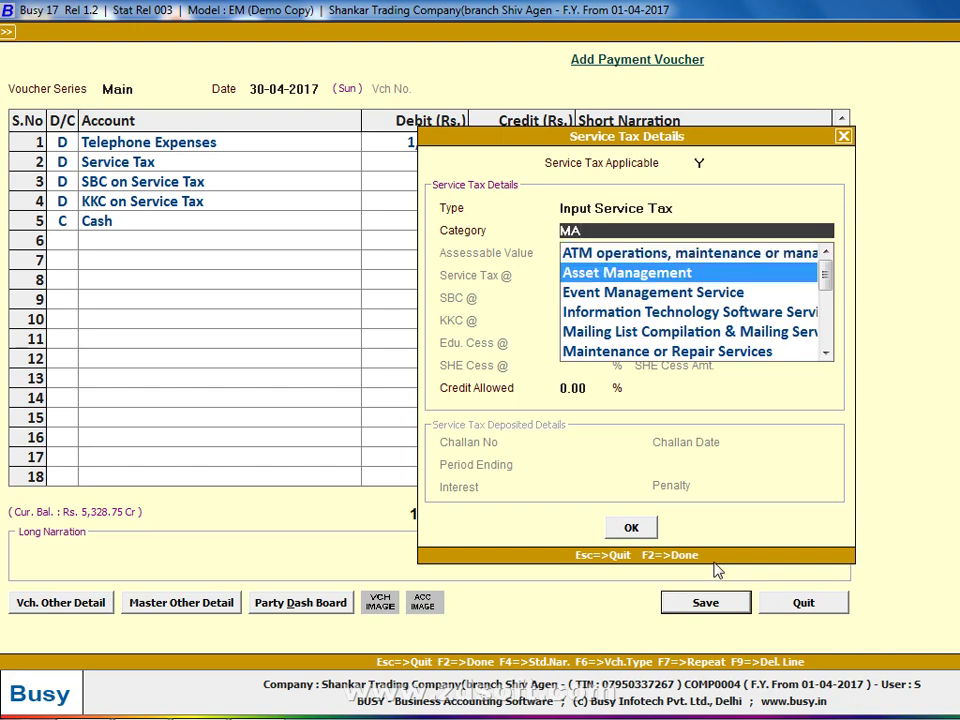
{"action": "key", "text": "Down"}
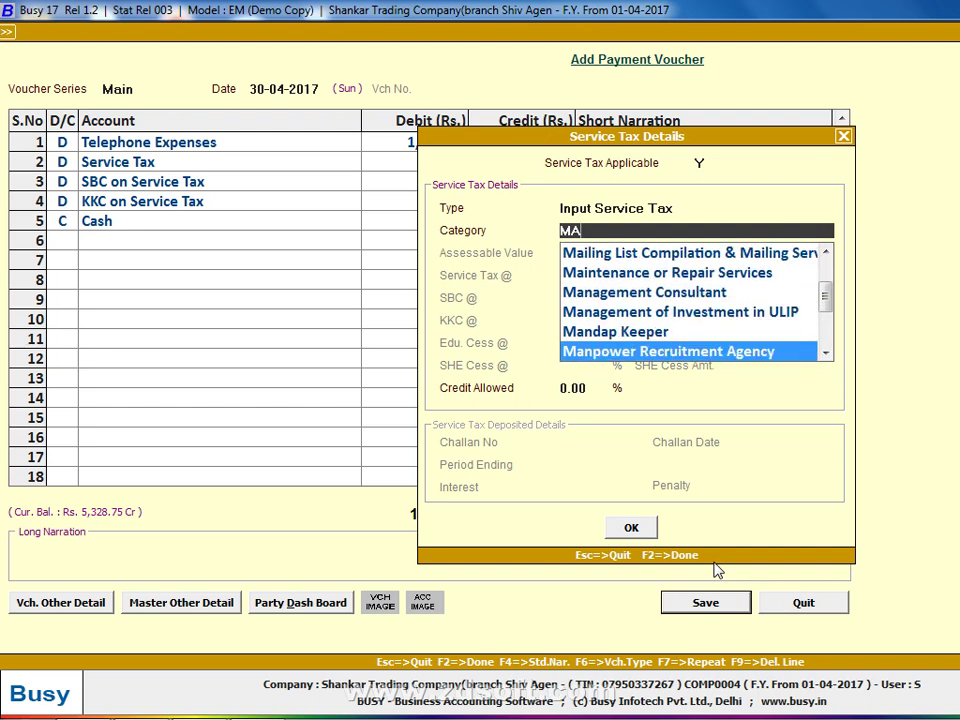
{"action": "key", "text": "Up"}
{"action": "key", "text": "Up"}
{"action": "key", "text": "Down"}
{"action": "key", "text": "Down"}
{"action": "key", "text": "Down"}
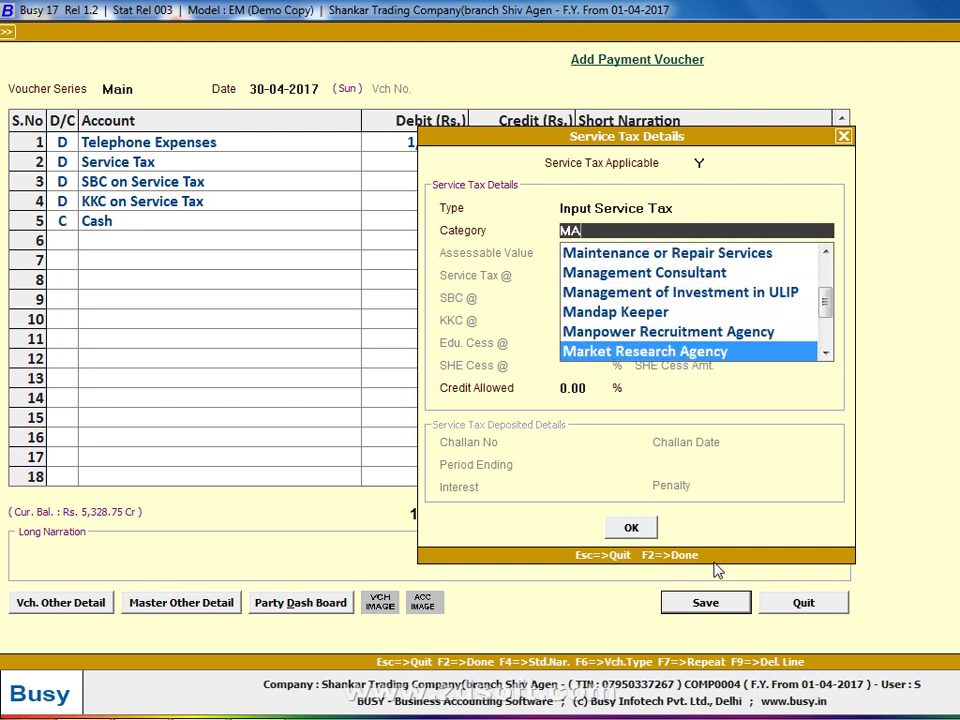
{"action": "key", "text": "Up"}
{"action": "key", "text": "Return"}
{"action": "key", "text": "Return"}
{"action": "key", "text": "Return"}
{"action": "key", "text": "Return"}
{"action": "key", "text": "Return"}
{"action": "key", "text": "Return"}
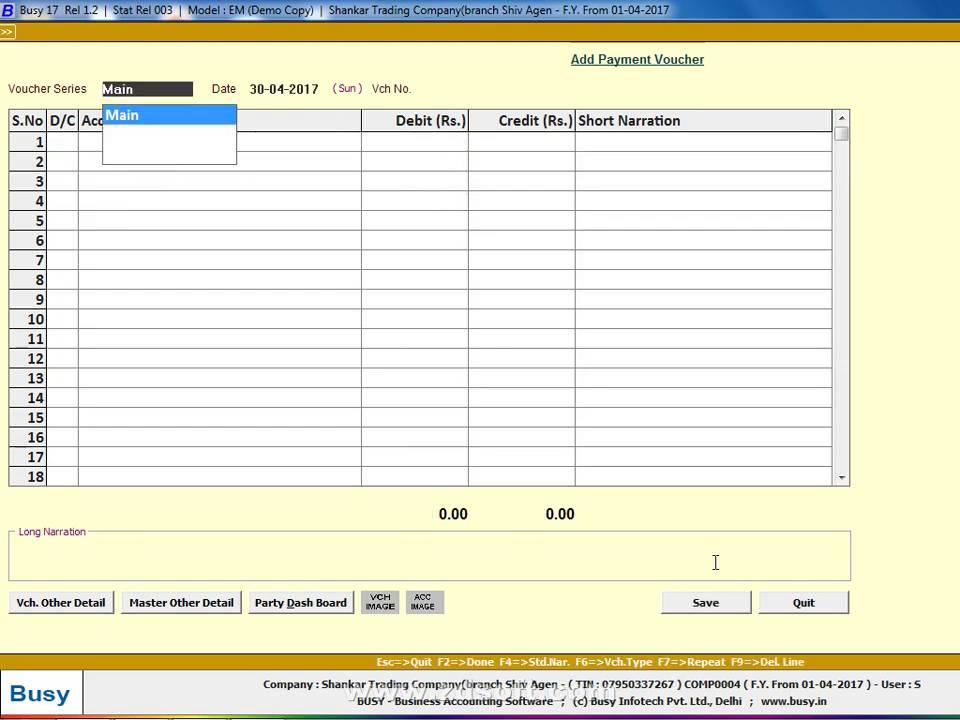
View the April 2017 Form ST-3 report for ALL categories, then return to the service tax reports.
{"action": "key", "text": "Escape"}
{"action": "key", "text": "Escape"}
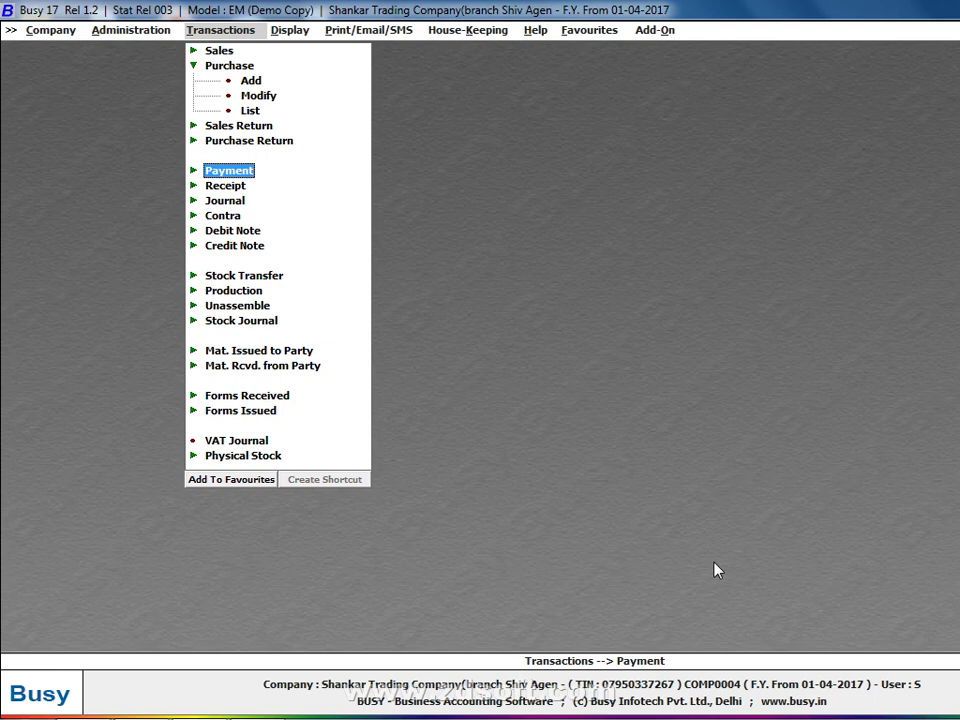
{"action": "key", "text": "Right"}
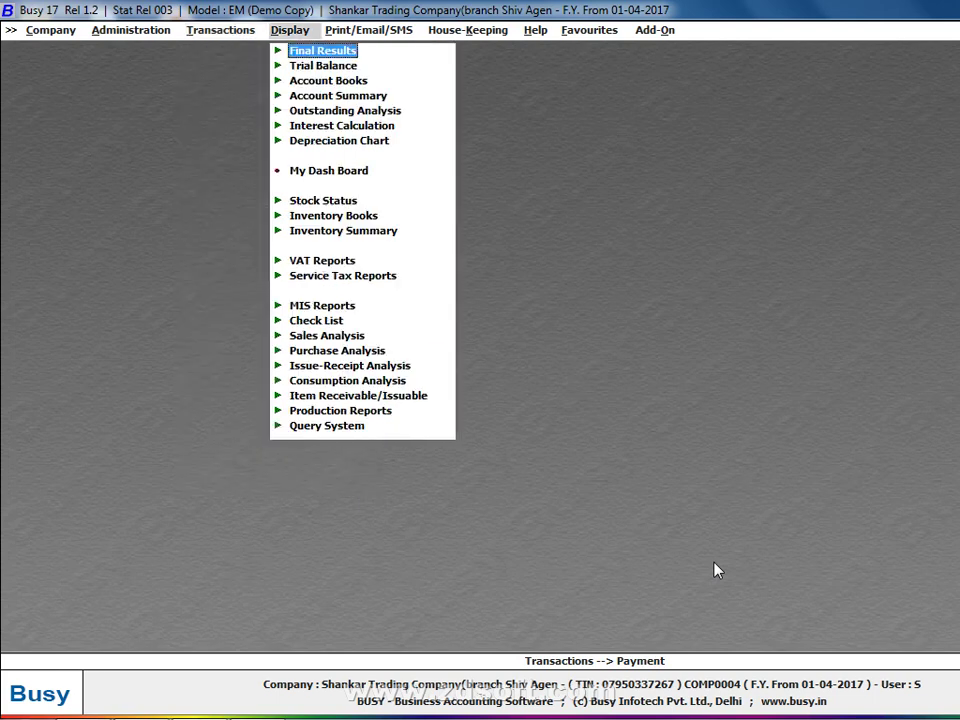
{"action": "key", "text": "Down"}
{"action": "key", "text": "Down"}
{"action": "key", "text": "Down"}
{"action": "key", "text": "Down"}
{"action": "key", "text": "Down"}
{"action": "key", "text": "Down"}
{"action": "key", "text": "Down"}
{"action": "key", "text": "Down"}
{"action": "key", "text": "Down"}
{"action": "key", "text": "Down"}
{"action": "key", "text": "Down"}
{"action": "key", "text": "Down"}
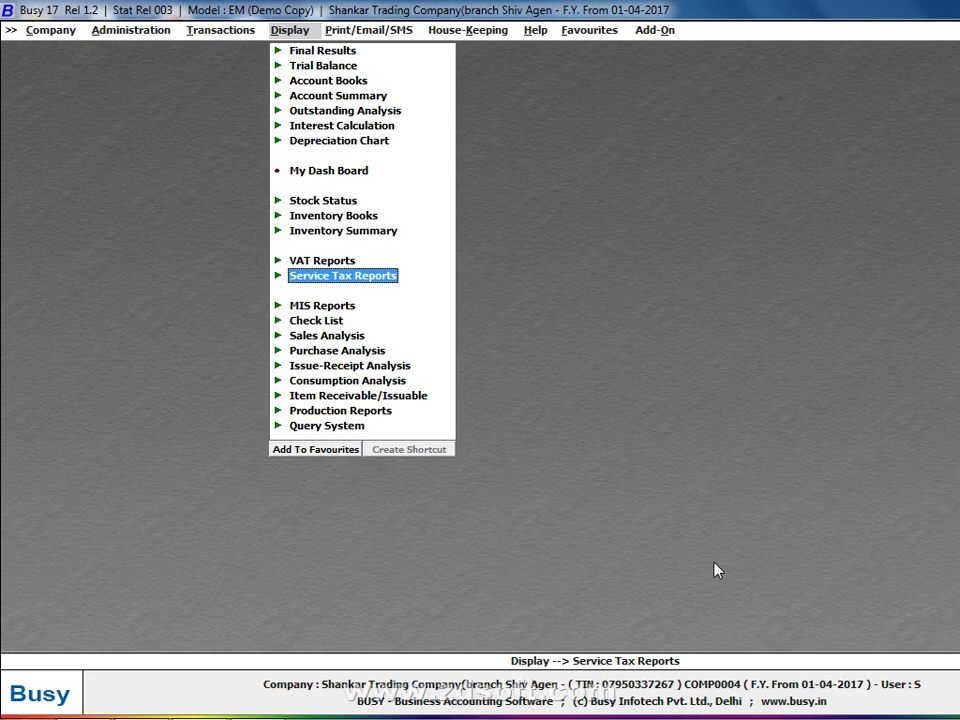
{"action": "key", "text": "Return"}
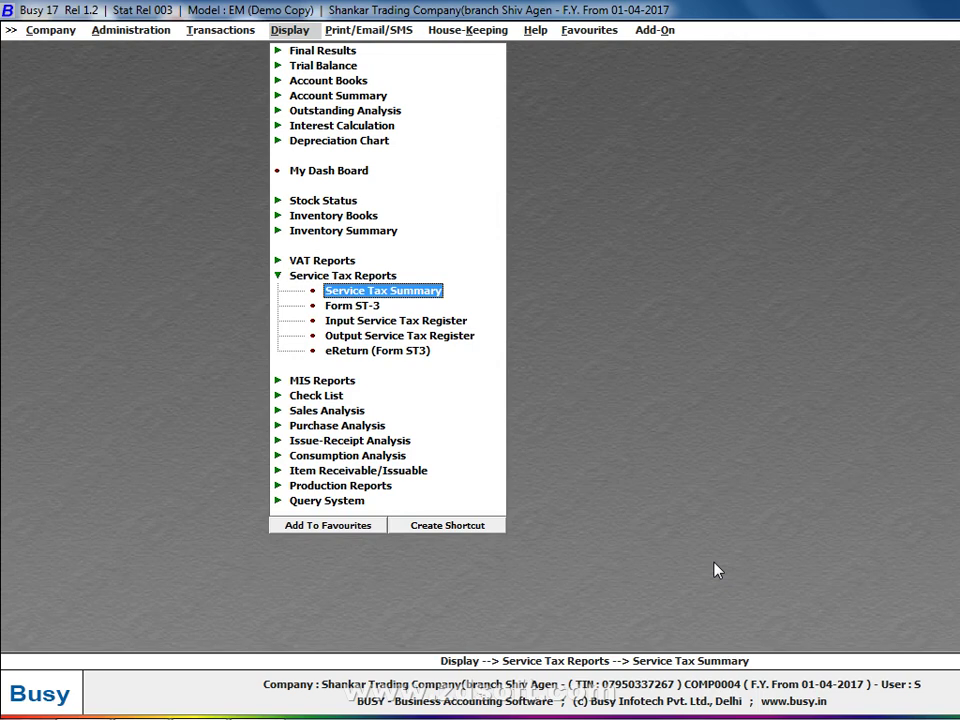
{"action": "key", "text": "Down"}
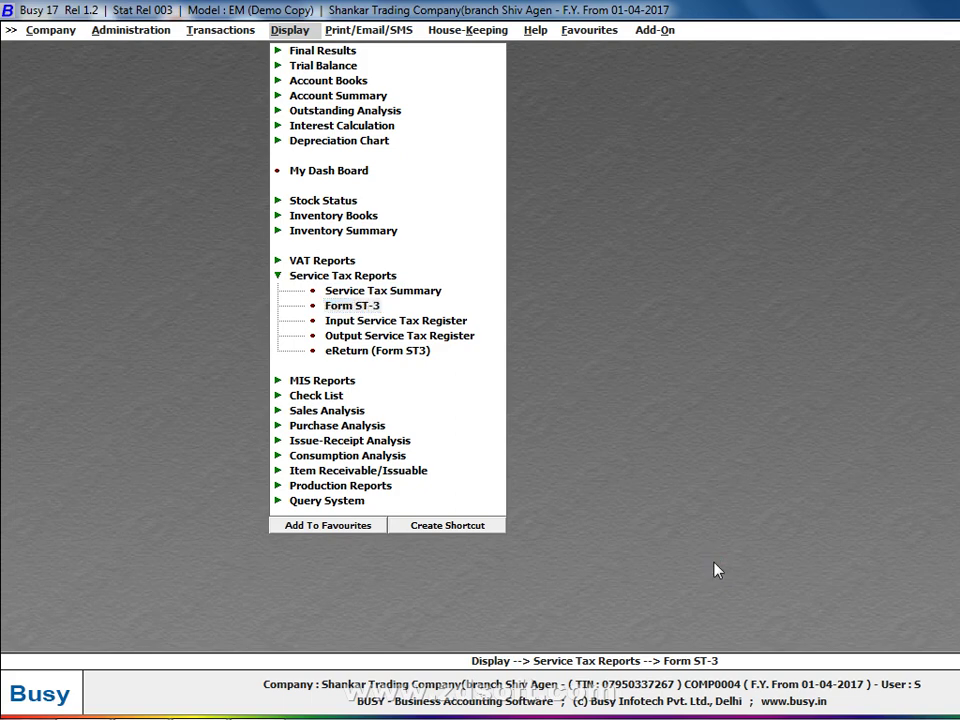
{"action": "key", "text": "Return"}
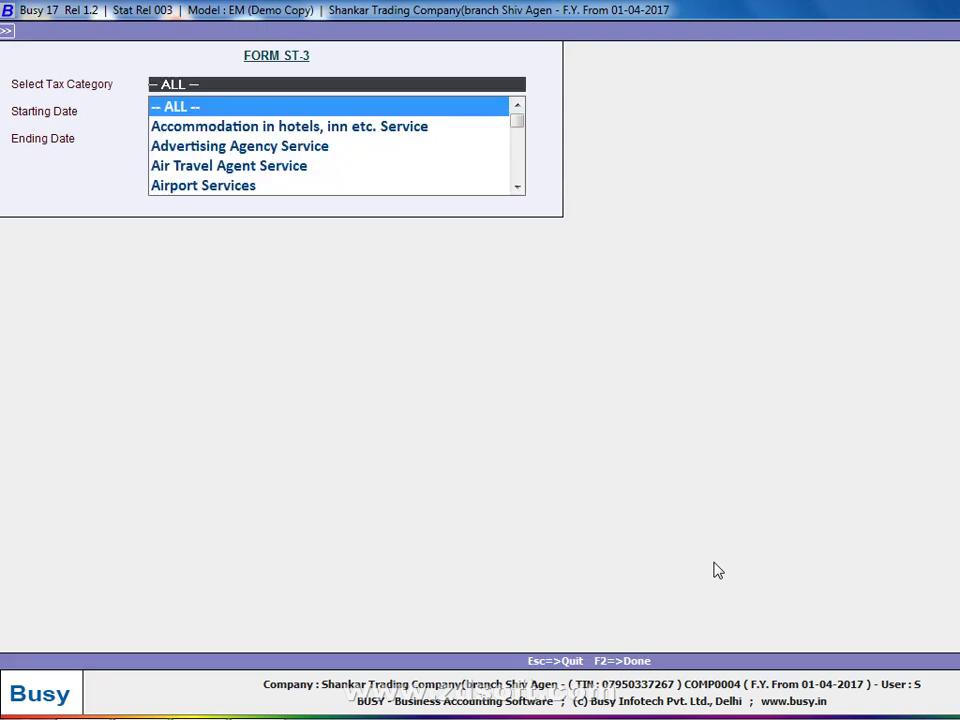
{"action": "key", "text": "Return"}
{"action": "key", "text": "Return"}
{"action": "key", "text": "Return"}
{"action": "key", "text": "Return"}
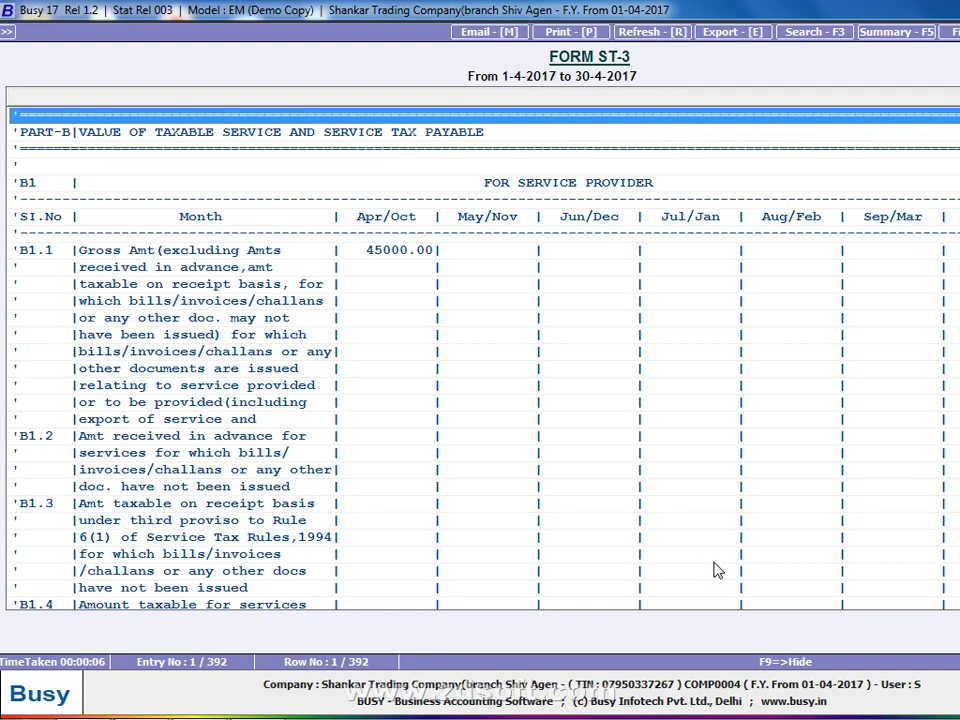
{"action": "key", "text": "Escape"}
{"action": "key", "text": "Escape"}
{"action": "key", "text": "Up"}
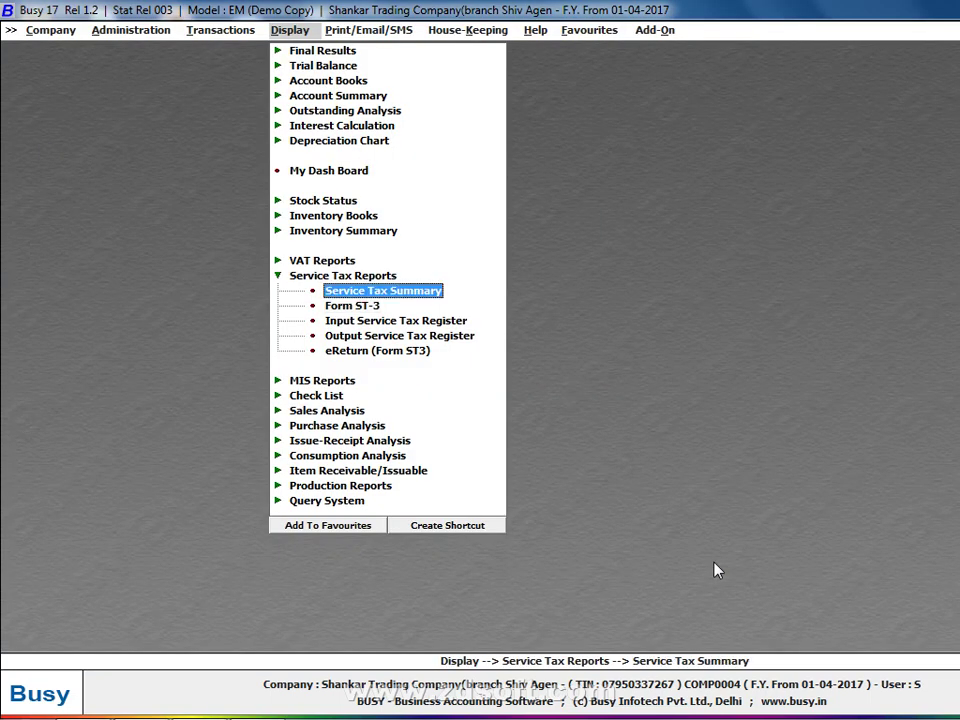
{"action": "key", "text": "Return"}
{"action": "key", "text": "Return"}
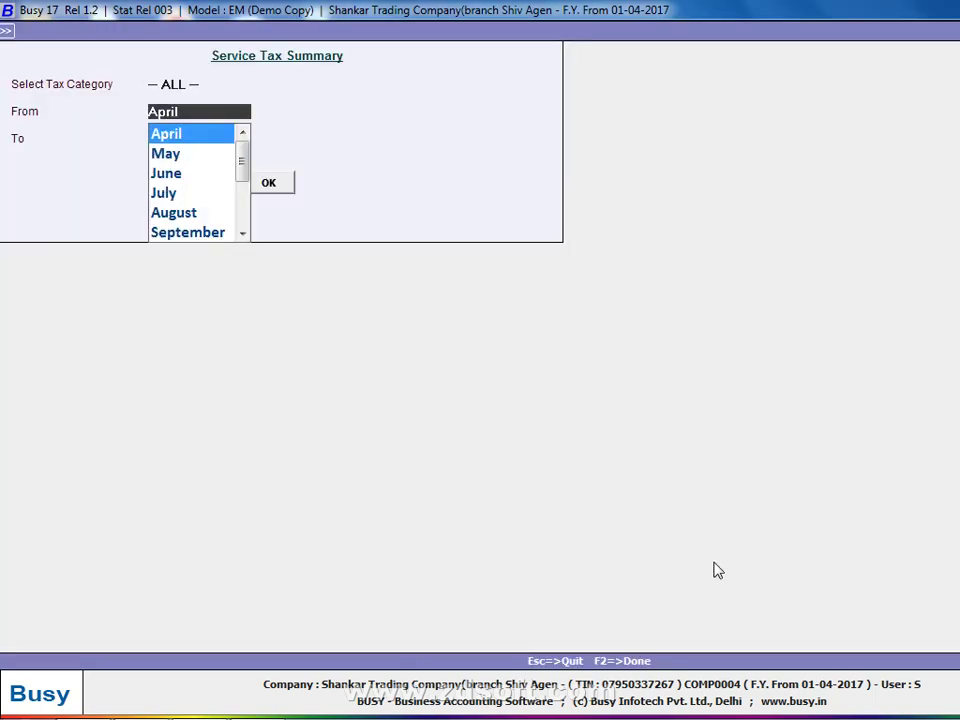
{"action": "key", "text": "Return"}
{"action": "key", "text": "Return"}
{"action": "key", "text": "Return"}
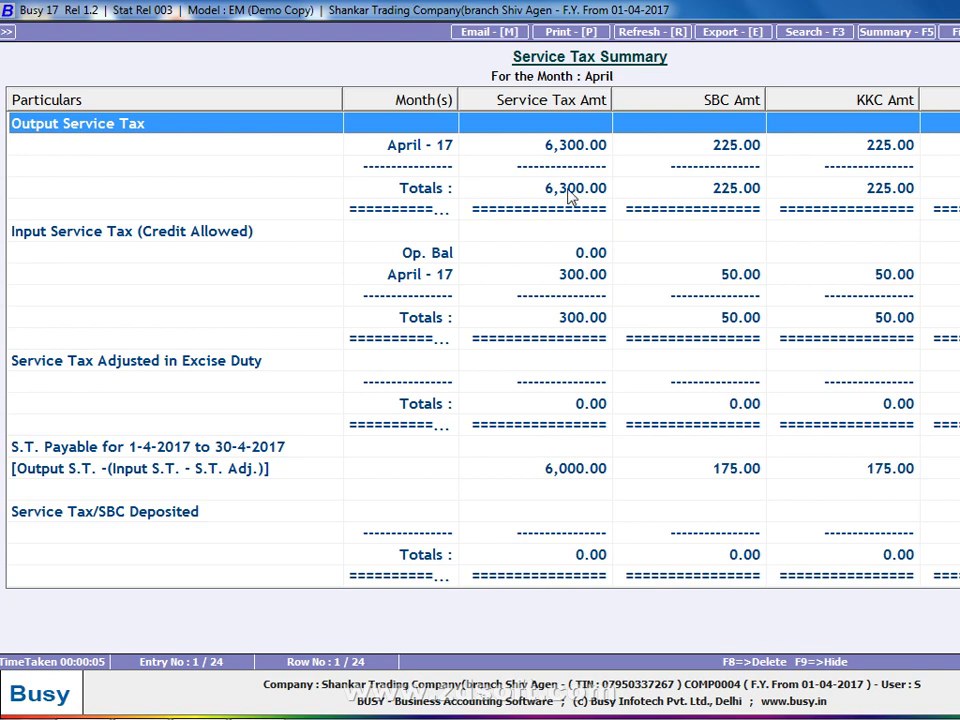
{"action": "left_click", "coordinate": [384, 256]}
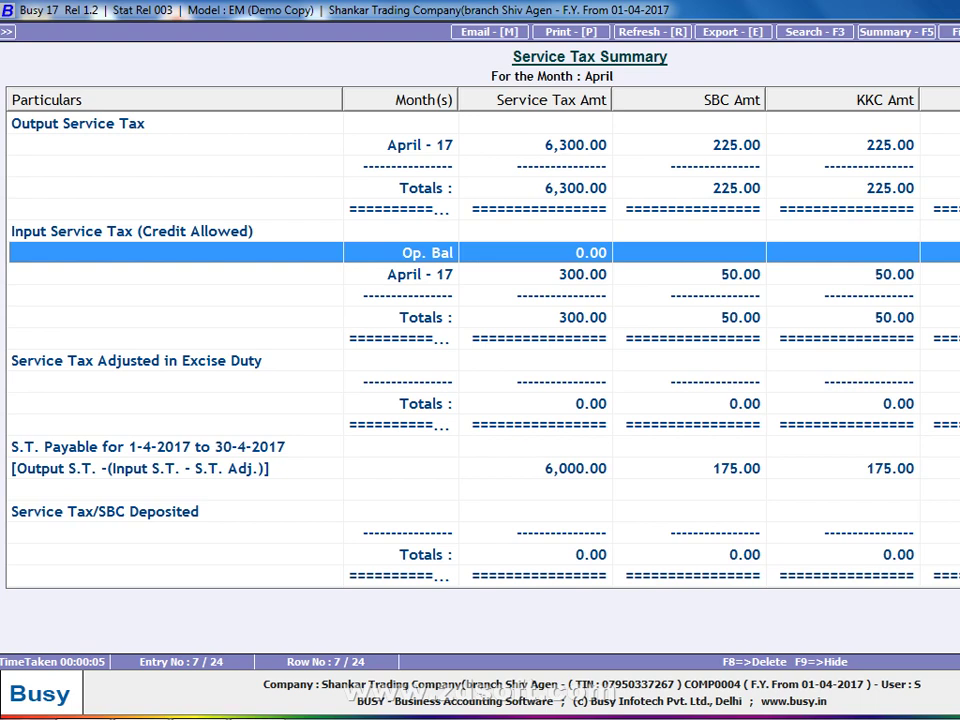
{"action": "left_click", "coordinate": [576, 468]}
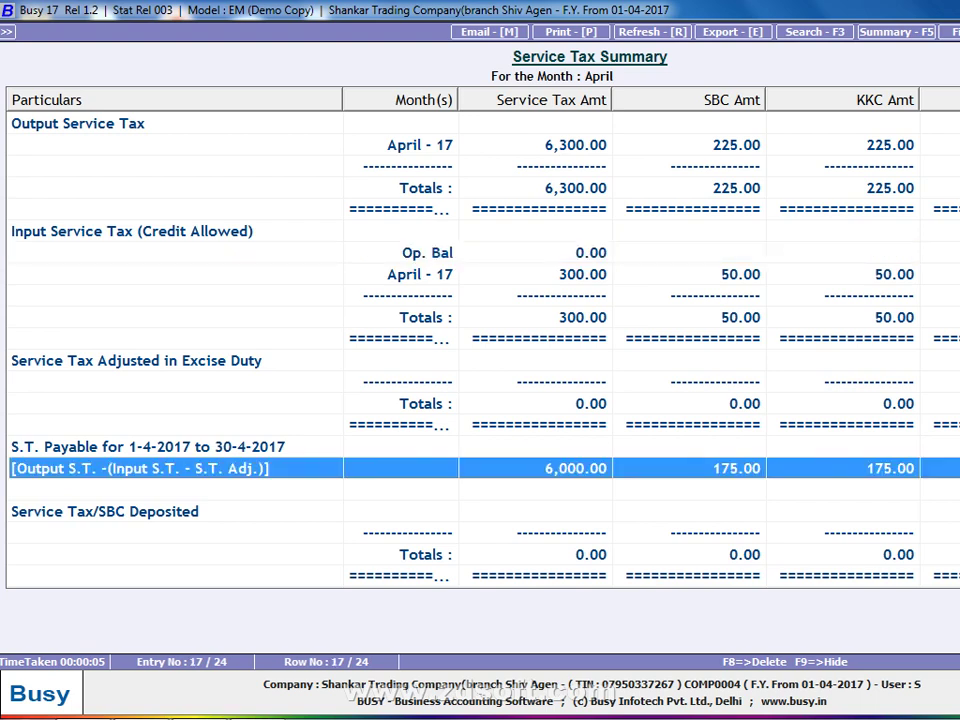
{"action": "key", "text": "Escape"}
{"action": "key", "text": "Escape"}
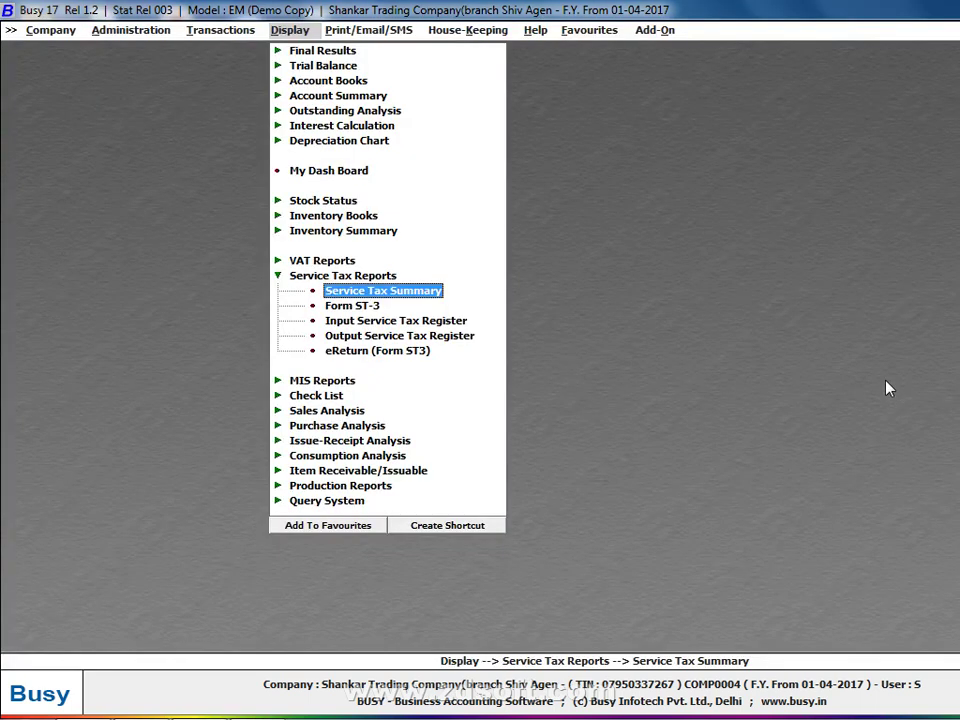
Export the Form ST-3 eReturn XML for ALL categories with the Desktop as the file path.
{"action": "left_click", "coordinate": [395, 351]}
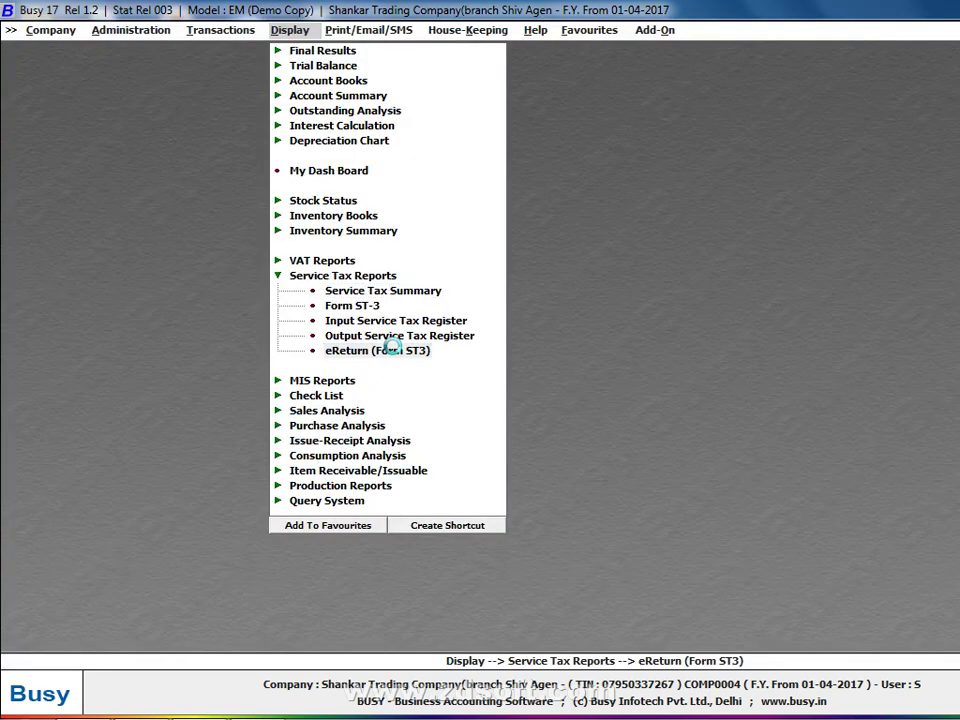
{"action": "key", "text": "Return"}
{"action": "key", "text": "Return"}
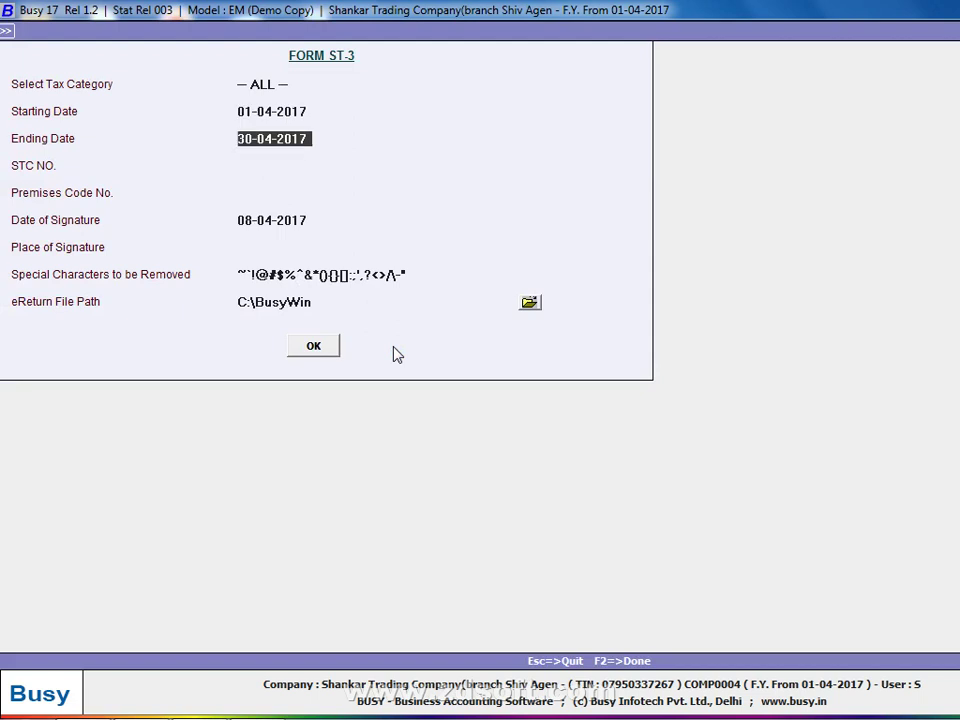
{"action": "key", "text": "Return"}
{"action": "key", "text": "Return"}
{"action": "key", "text": "Return"}
{"action": "key", "text": "Return"}
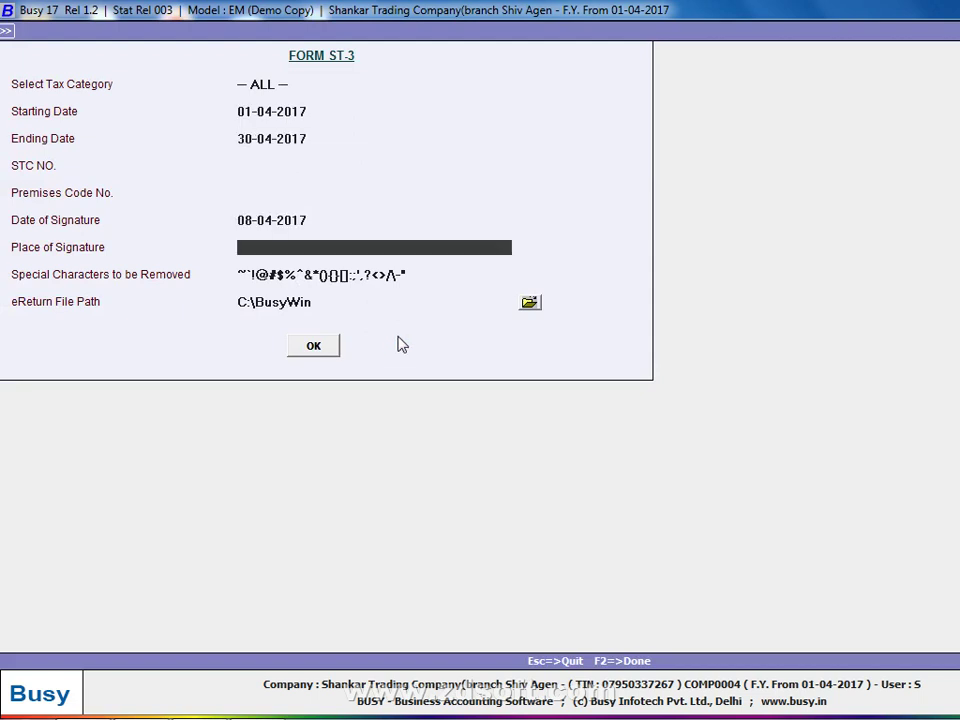
{"action": "left_click", "coordinate": [529, 303]}
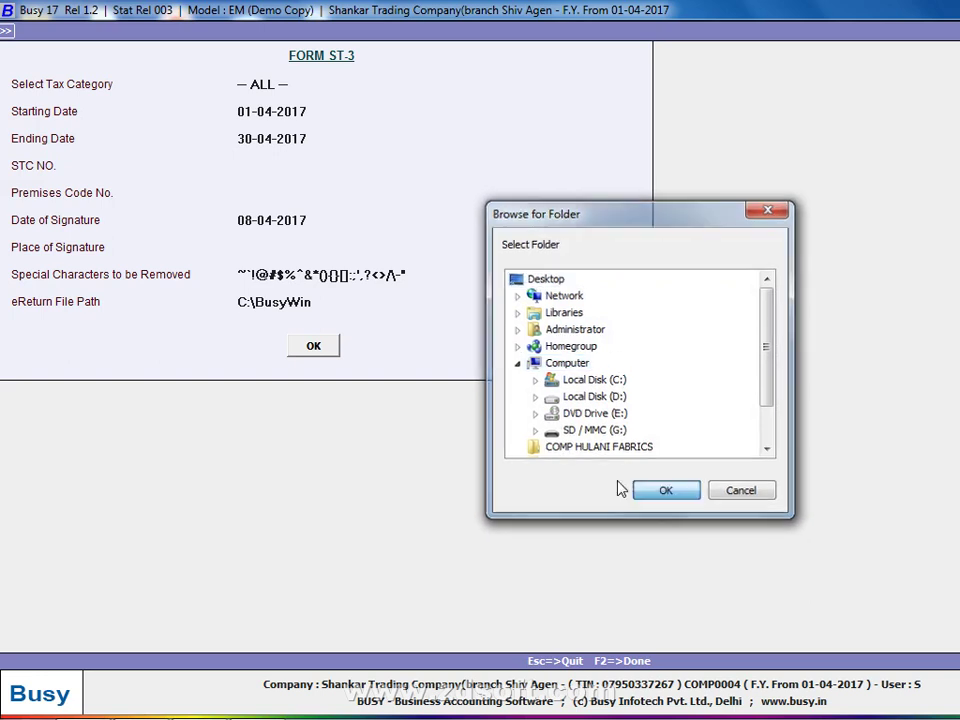
{"action": "left_click", "coordinate": [631, 490]}
{"action": "left_click", "coordinate": [311, 346]}
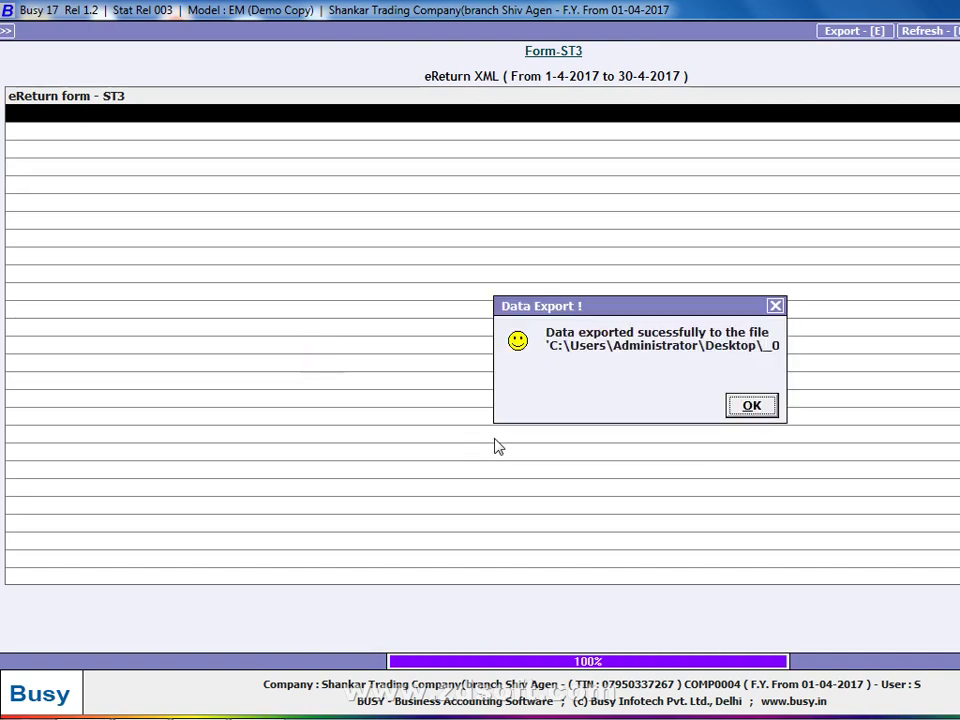
Dismiss the export success message and show the desktop.
{"action": "left_click", "coordinate": [752, 410]}
{"action": "right_click", "coordinate": [692, 700]}
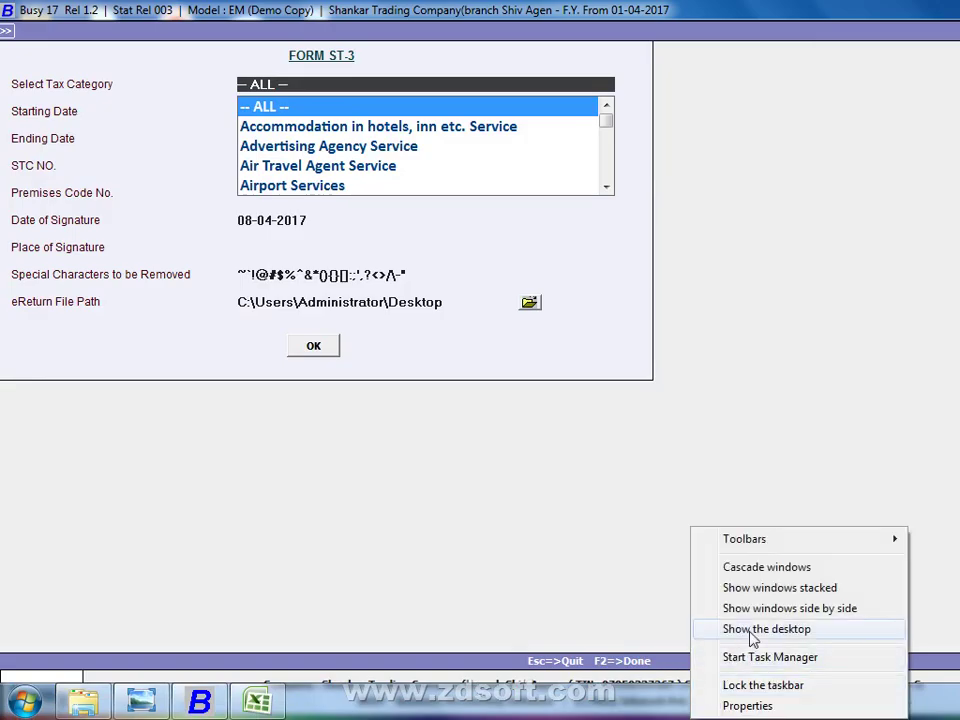
{"action": "left_click", "coordinate": [752, 630]}
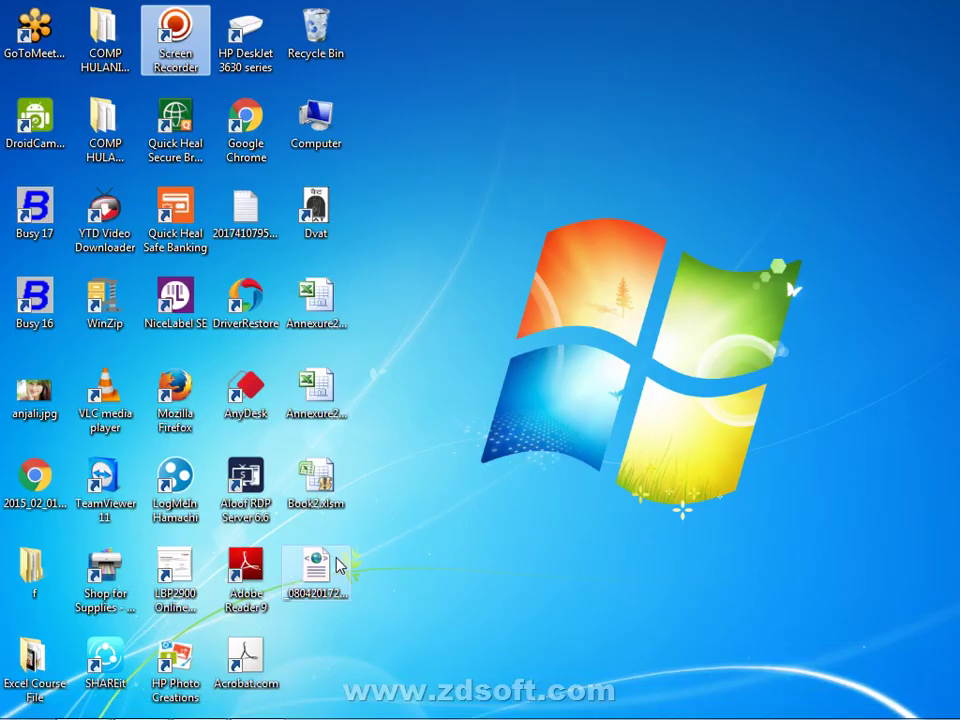
Move the exported ST3 XML file aside, view it in Internet Explorer, close it, and show the desktop.
{"action": "left_click_drag", "start_coordinate": [337, 566], "coordinate": [952, 318]}
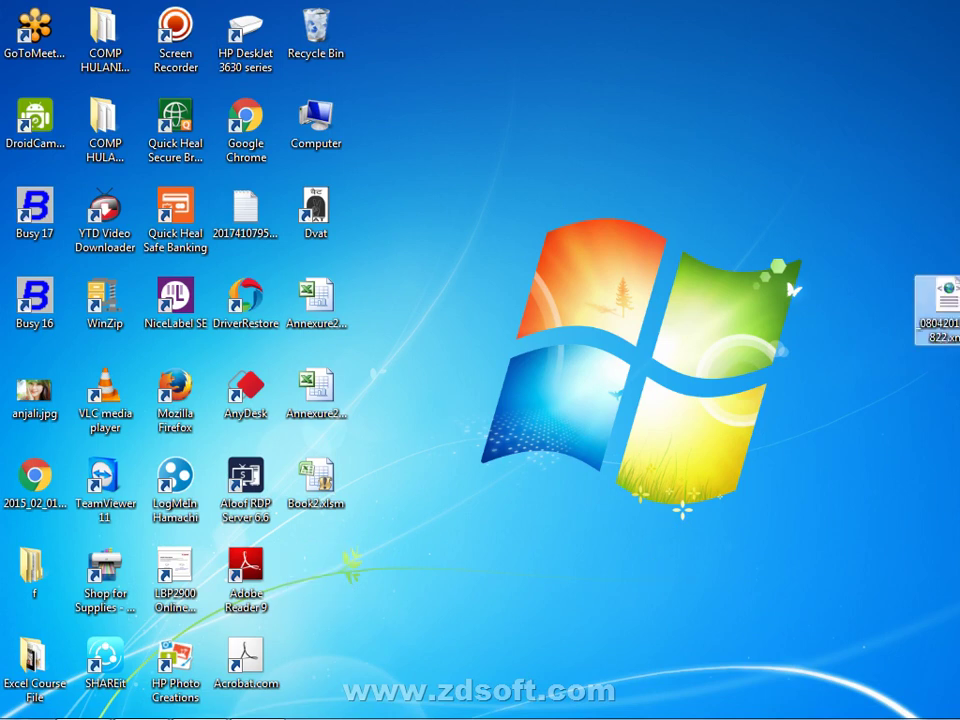
{"action": "double_click", "coordinate": [948, 312]}
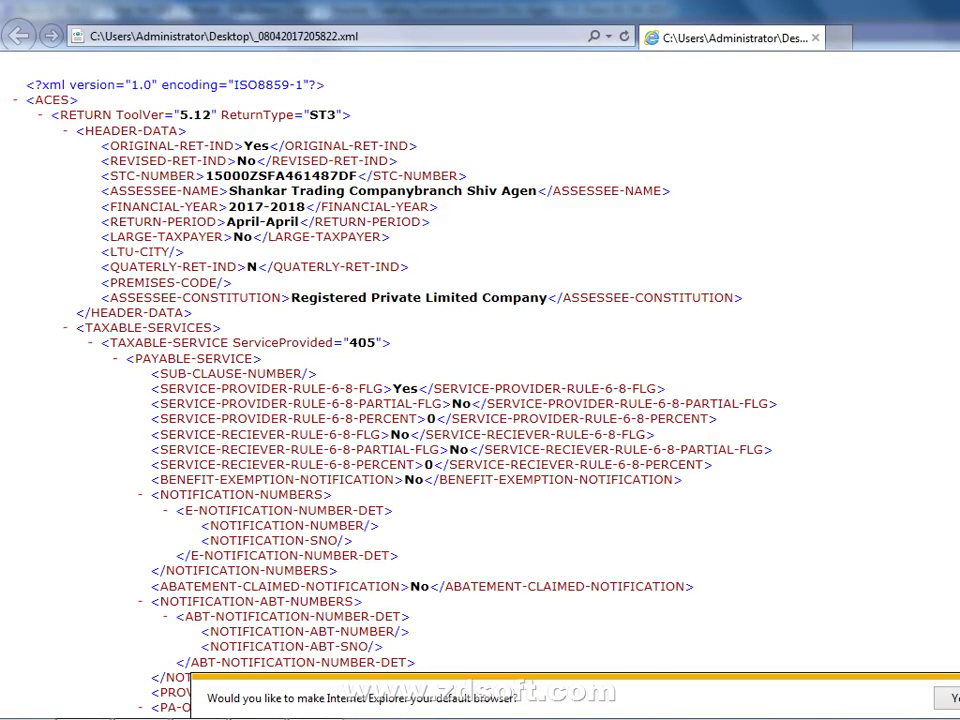
{"action": "key", "text": "alt+F4"}
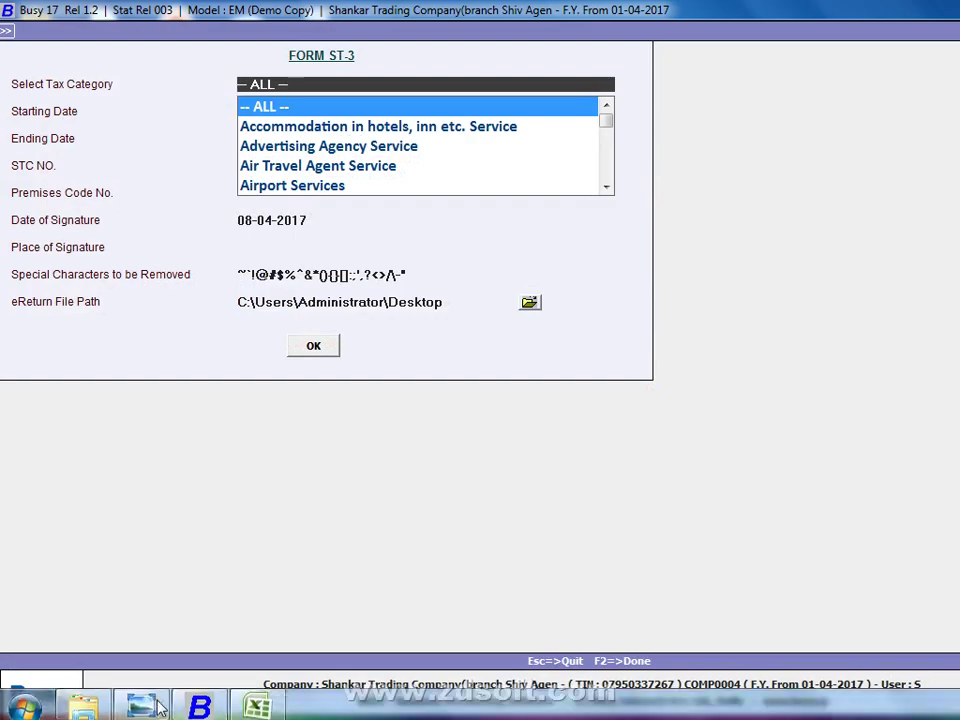
{"action": "right_click", "coordinate": [383, 706]}
{"action": "left_click", "coordinate": [471, 613]}
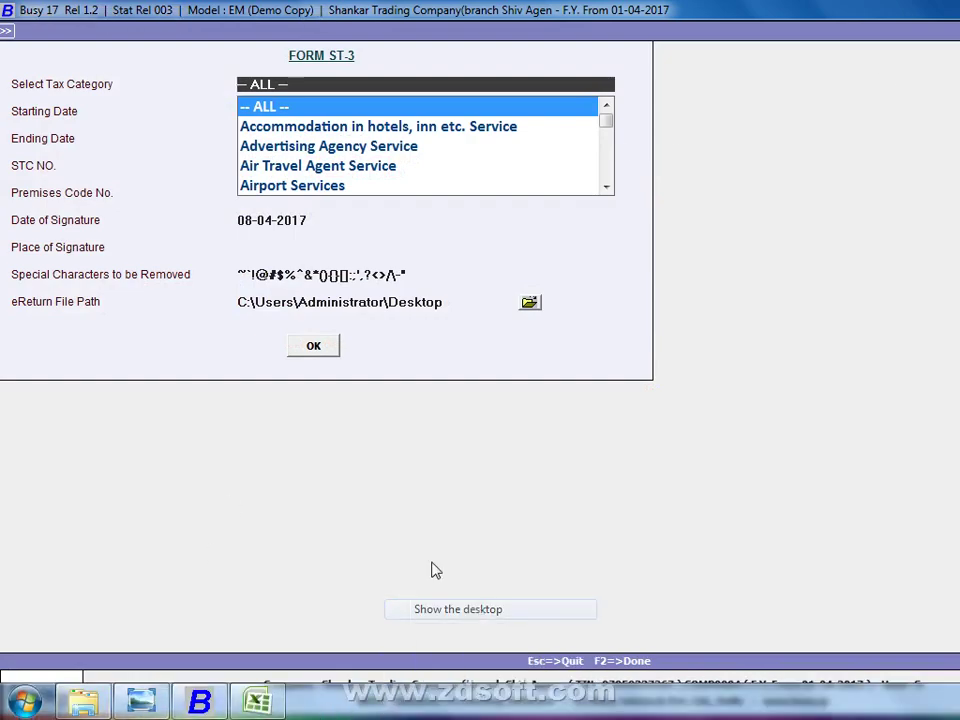
In Firefox, search Google for ndls and open the NDLS New Delhi Station result.
{"action": "double_click", "coordinate": [176, 387]}
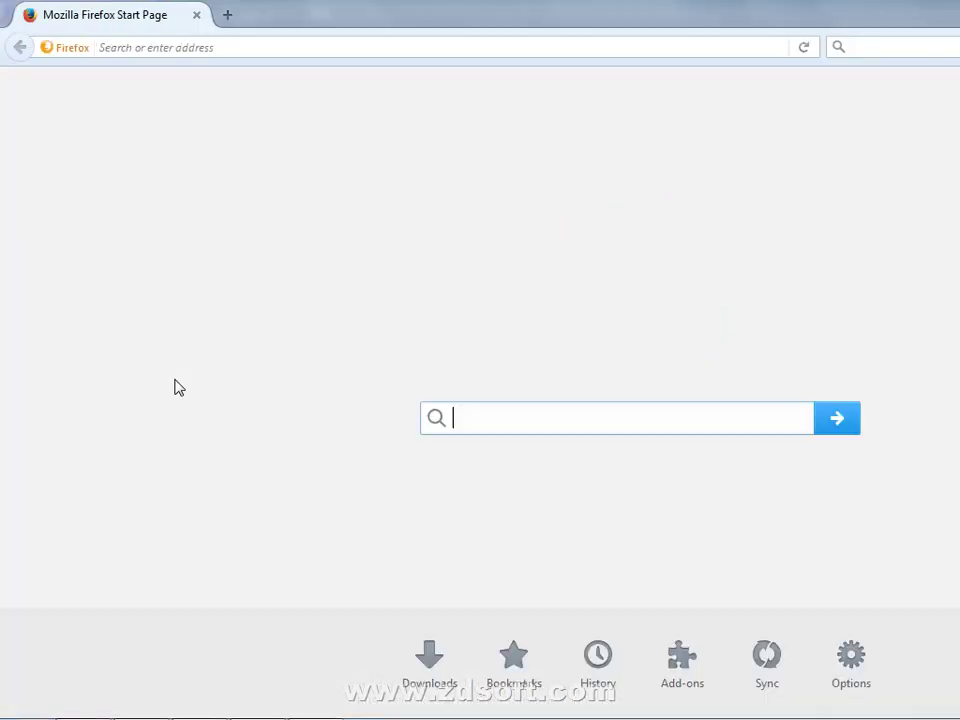
{"action": "type", "text": "N"}
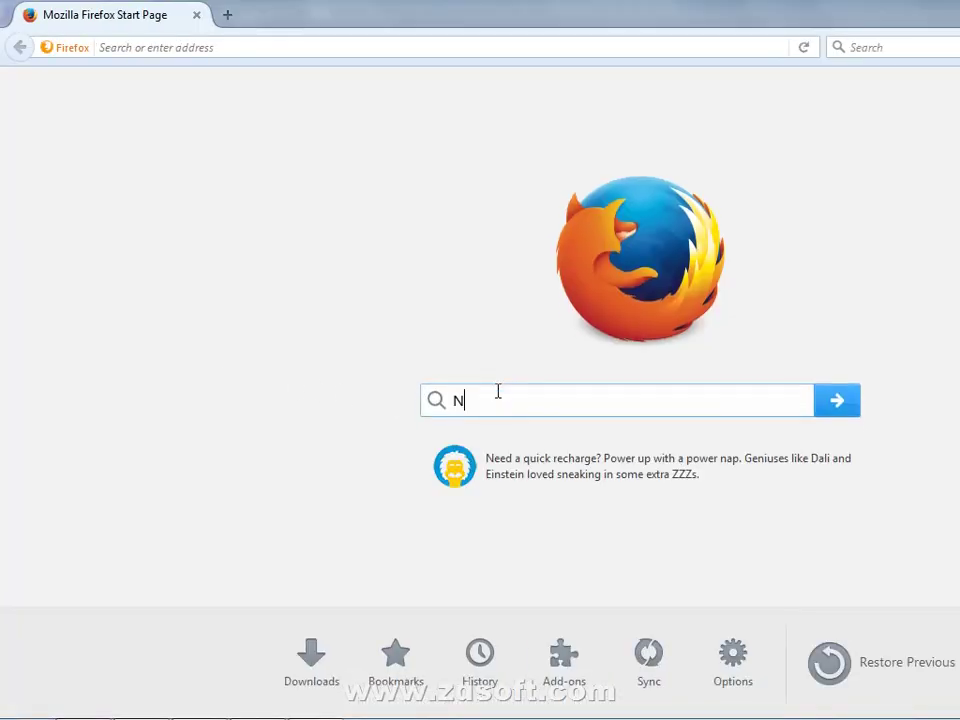
{"action": "type", "text": "DL"}
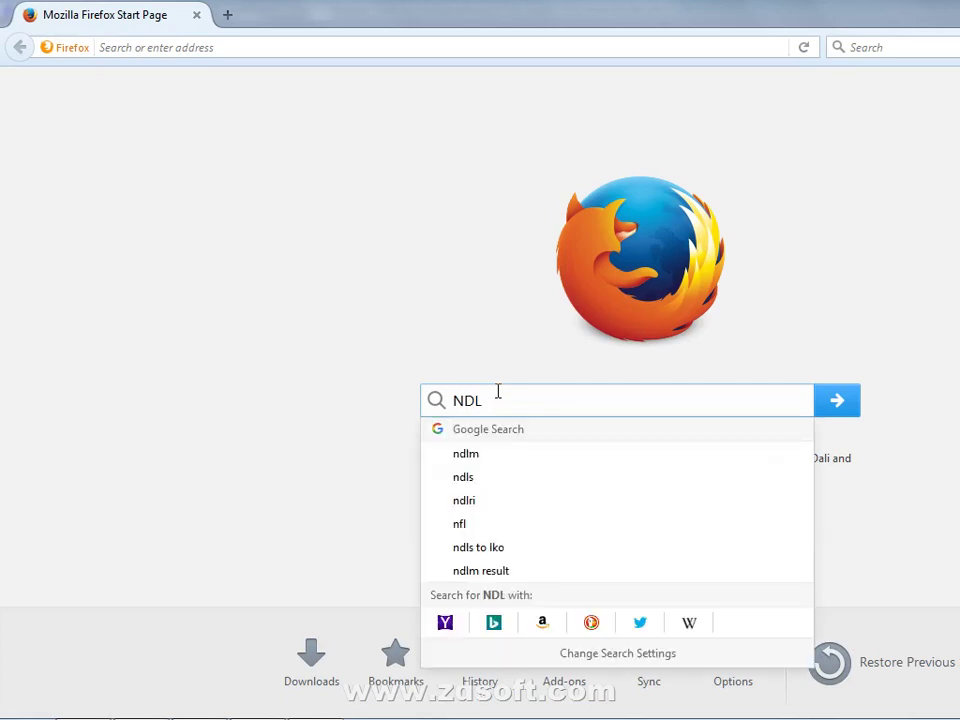
{"action": "key", "text": "Down"}
{"action": "key", "text": "Down"}
{"action": "key", "text": "Return"}
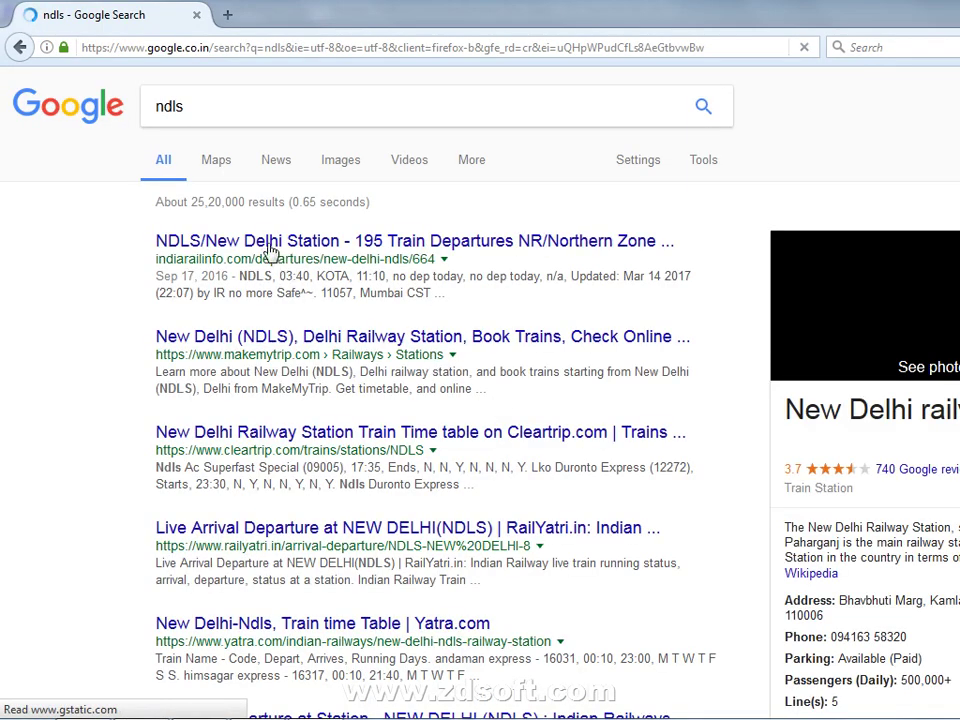
{"action": "left_click", "coordinate": [279, 247]}
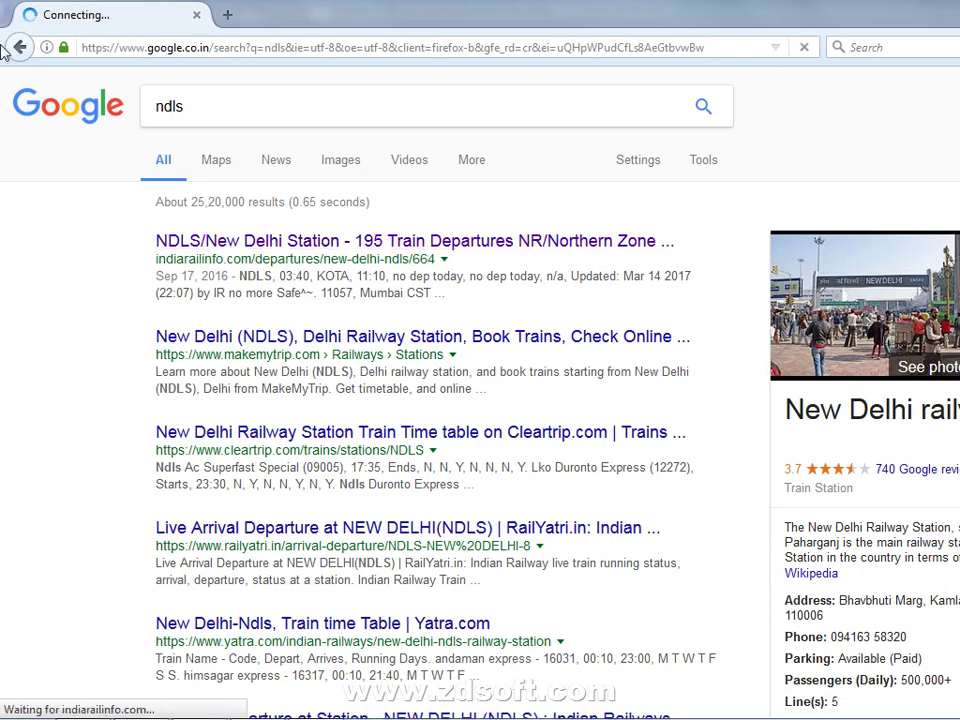
Change the Google query to nsdl tin and go back to the search results.
{"action": "left_click", "coordinate": [206, 104]}
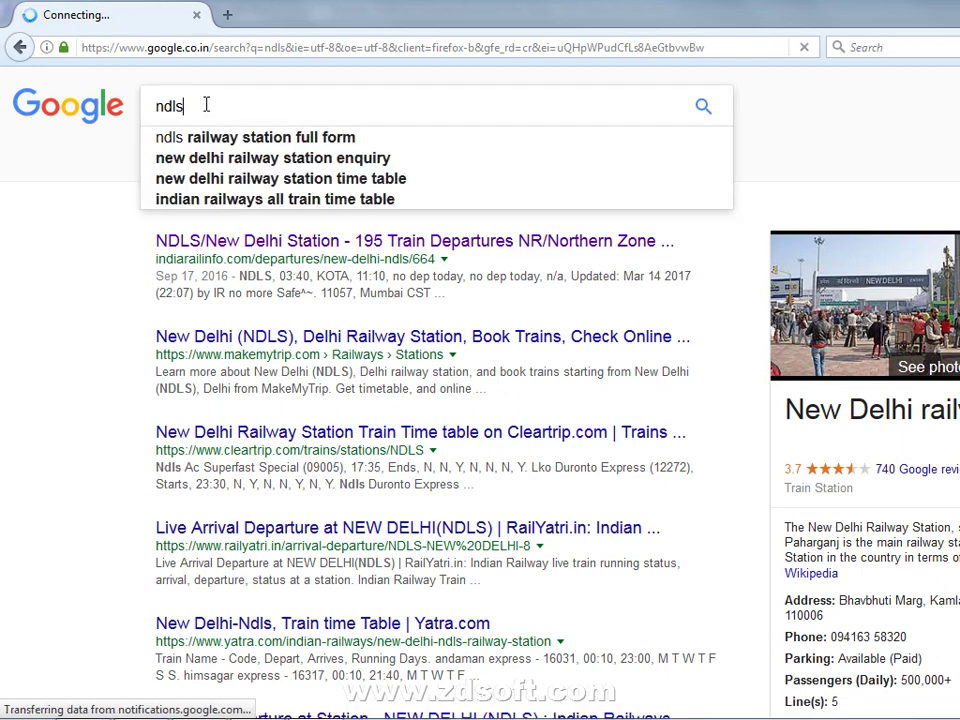
{"action": "type", "text": "Tl"}
{"action": "type", "text": "N"}
{"action": "key", "text": "Down"}
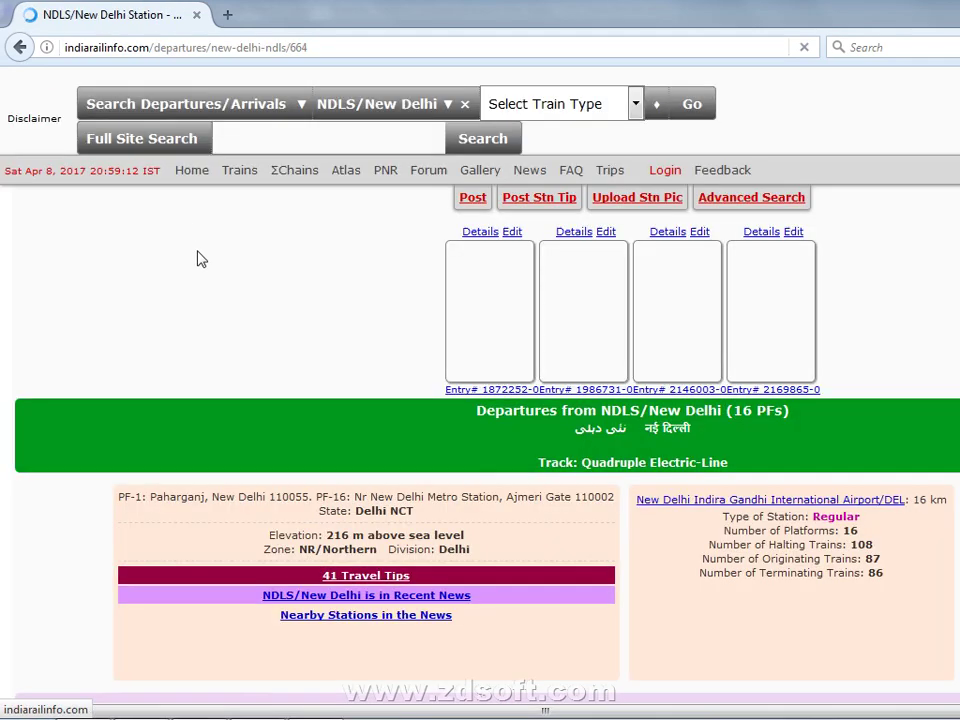
{"action": "left_click", "coordinate": [14, 45]}
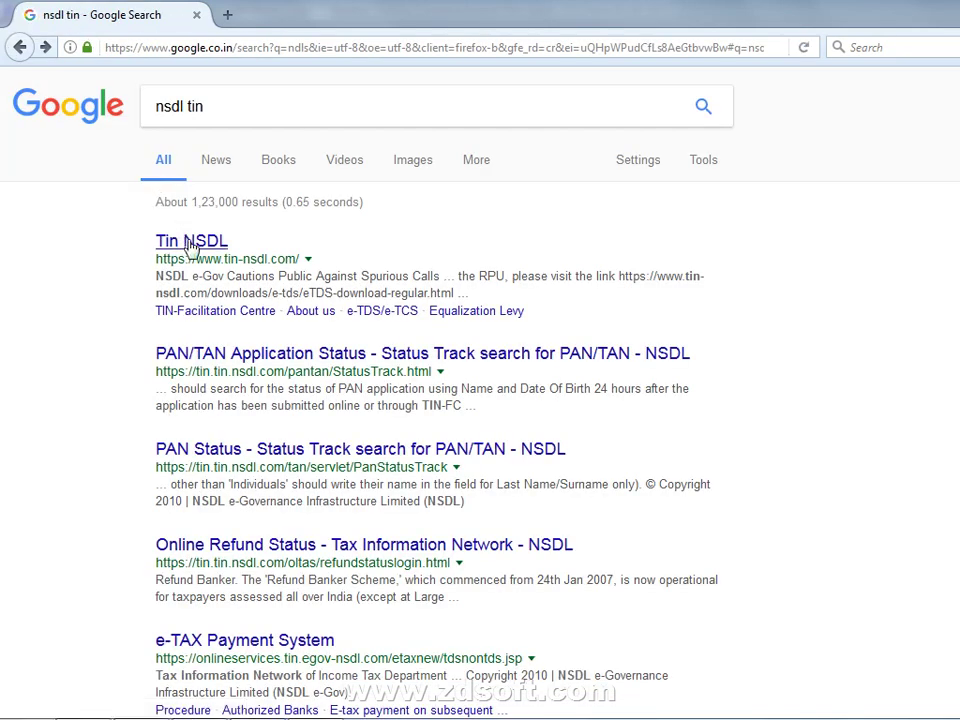
Open the Tin NSDL result and scroll through the tin-nsdl.com home page.
{"action": "left_click", "coordinate": [190, 246]}
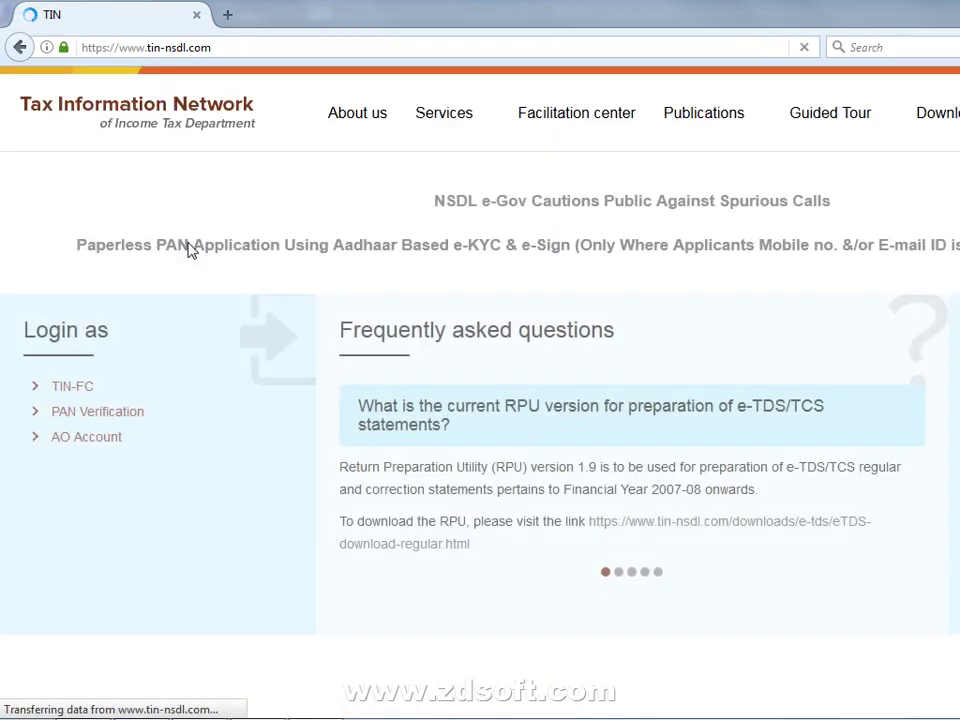
{"action": "scroll", "coordinate": [534, 238], "scroll_direction": "down", "scroll_amount": 5}
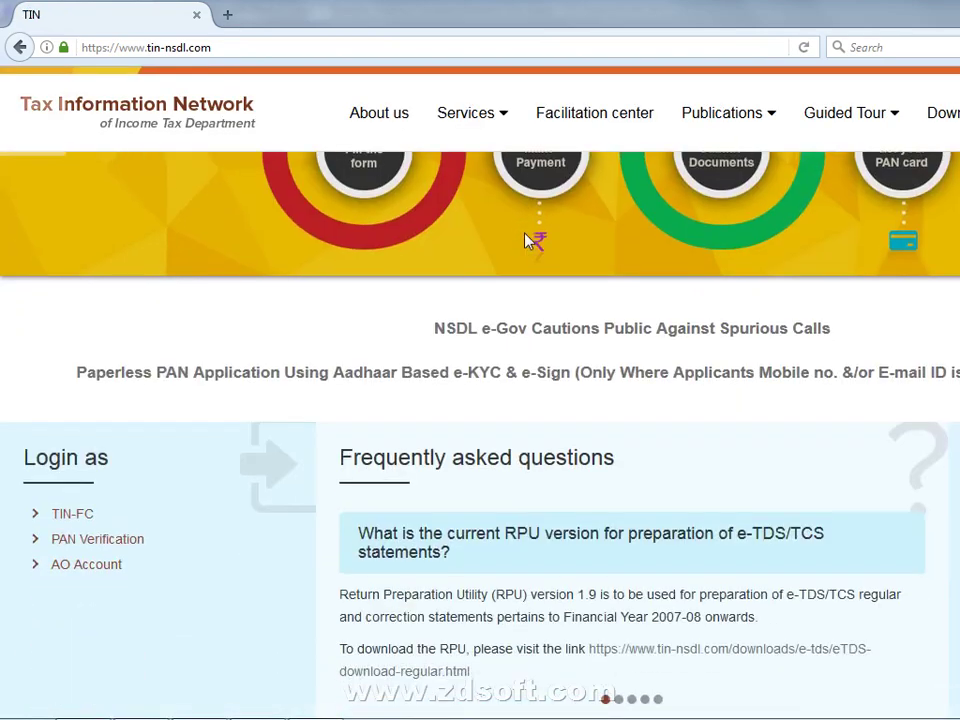
{"action": "scroll", "coordinate": [522, 240], "scroll_direction": "down", "scroll_amount": 3}
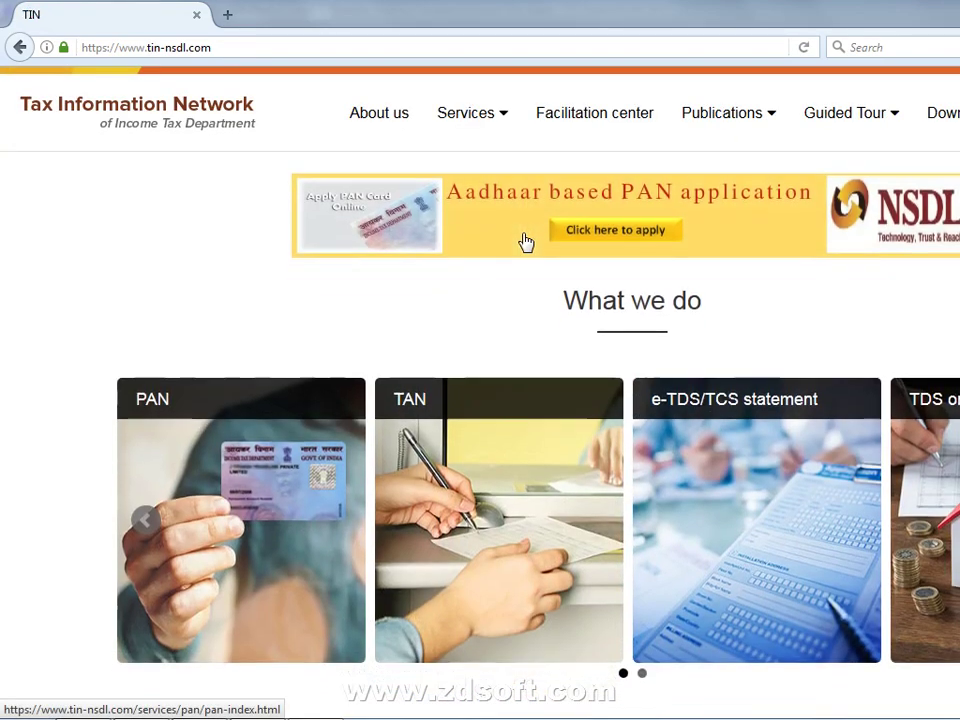
{"action": "scroll", "coordinate": [523, 242], "scroll_direction": "down", "scroll_amount": 2}
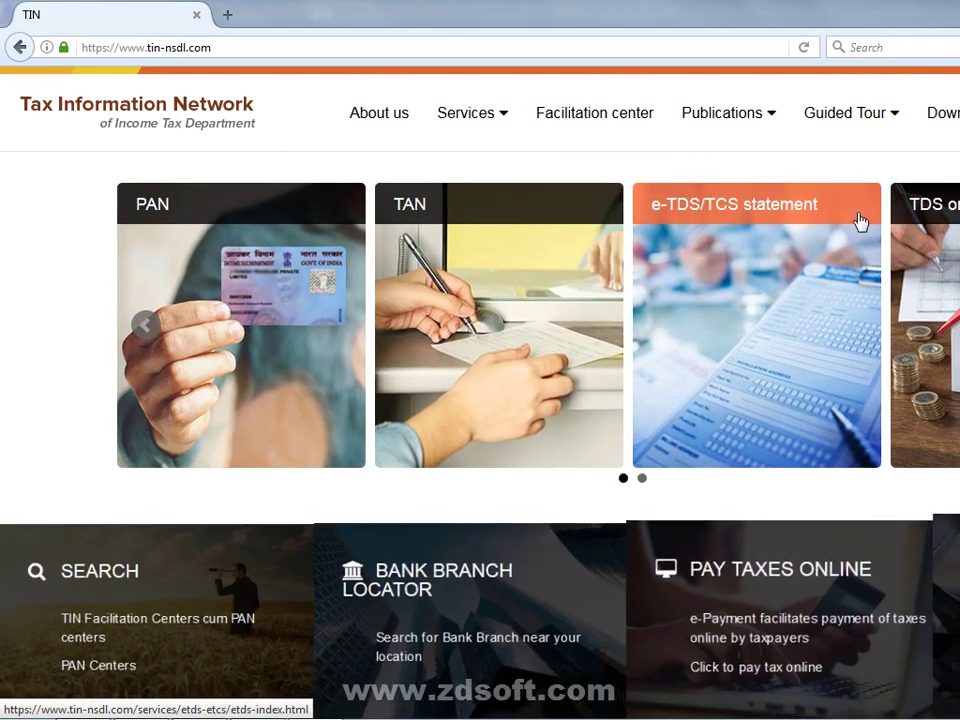
{"action": "scroll", "coordinate": [605, 303], "scroll_direction": "down", "scroll_amount": 2}
{"action": "scroll", "coordinate": [605, 303], "scroll_direction": "down", "scroll_amount": 3}
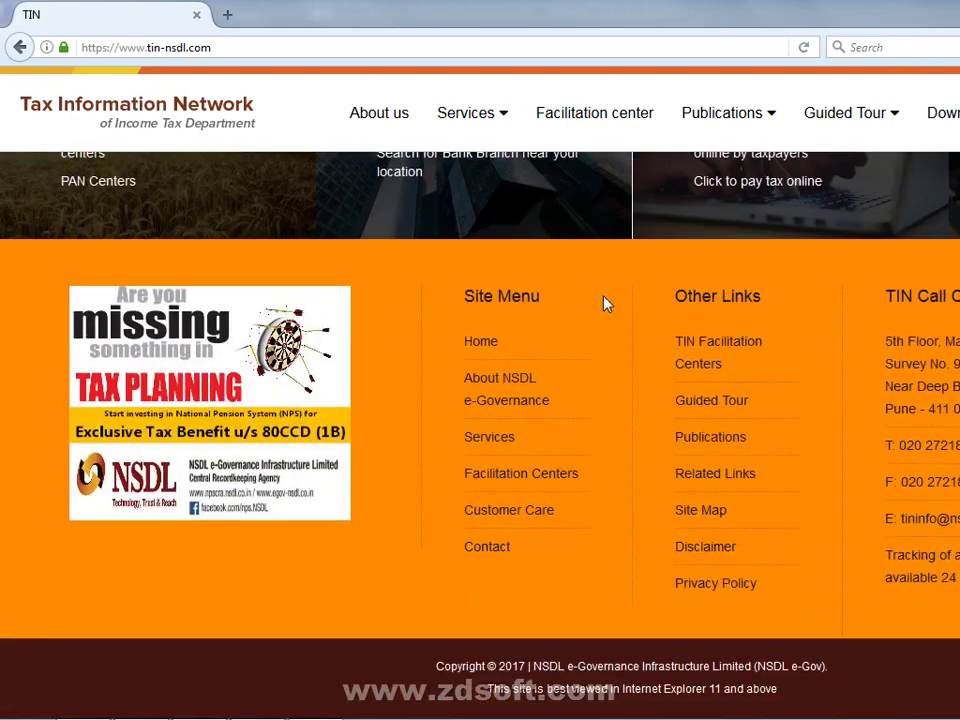
{"action": "scroll", "coordinate": [605, 303], "scroll_direction": "up", "scroll_amount": 6}
{"action": "scroll", "coordinate": [605, 303], "scroll_direction": "up", "scroll_amount": 7}
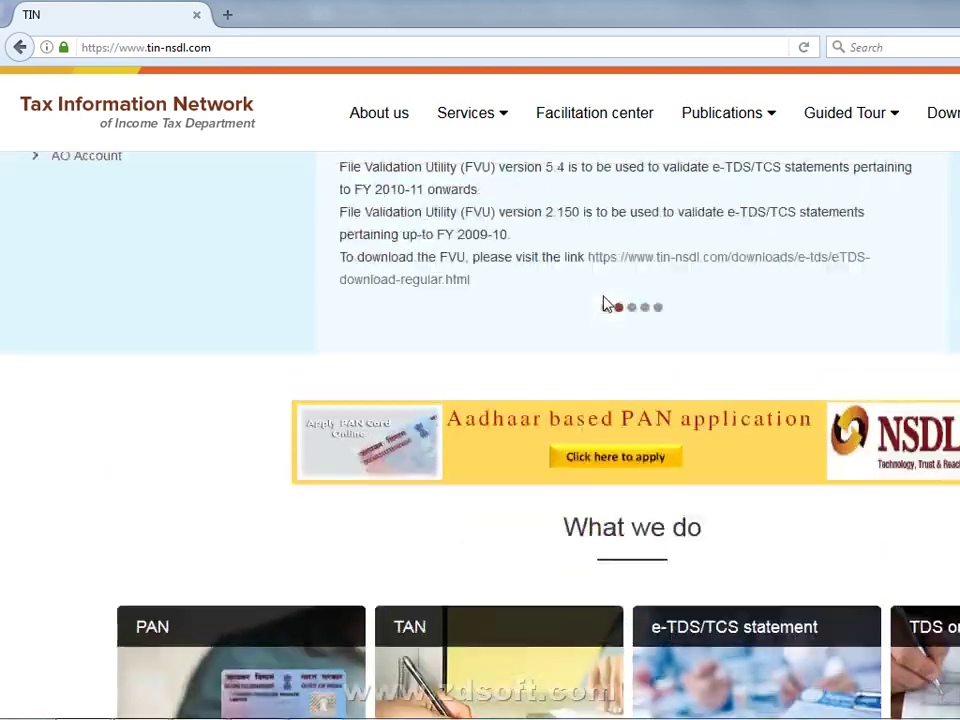
{"action": "scroll", "coordinate": [603, 304], "scroll_direction": "up", "scroll_amount": 1}
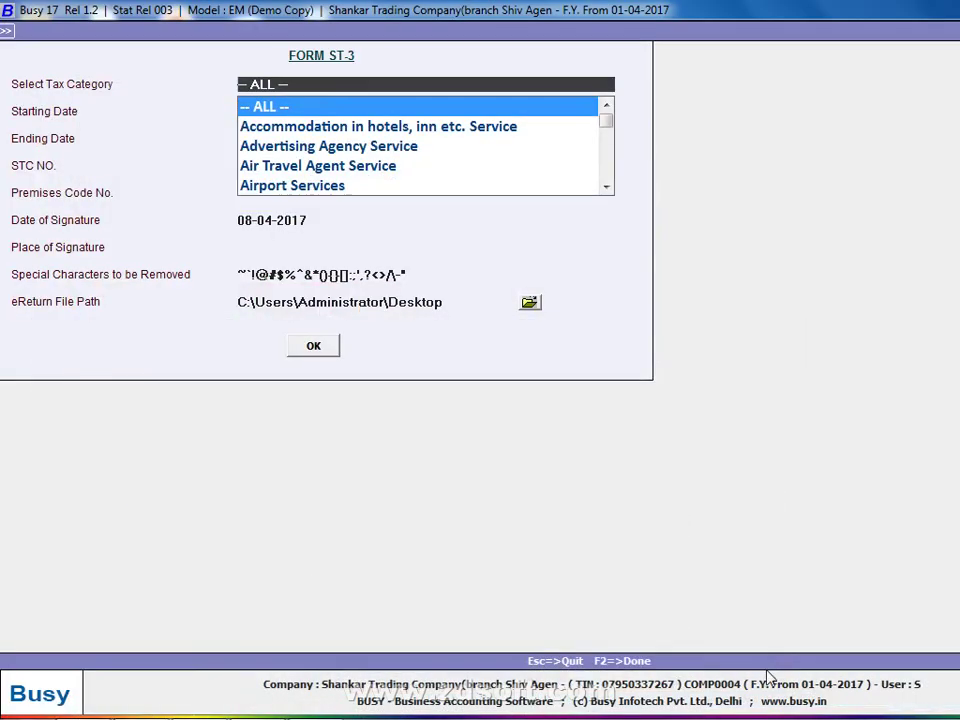
Minimise all windows to show the desktop and quit the screen recorder.
{"action": "right_click", "coordinate": [740, 705]}
{"action": "left_click", "coordinate": [814, 634]}
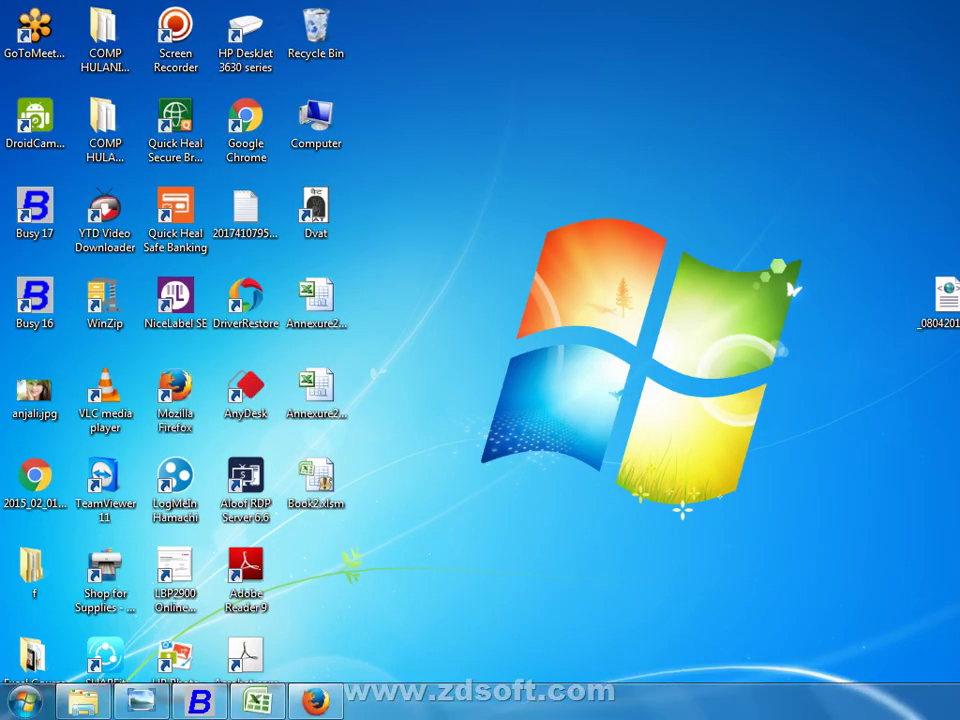
{"action": "left_click", "coordinate": [950, 652]}
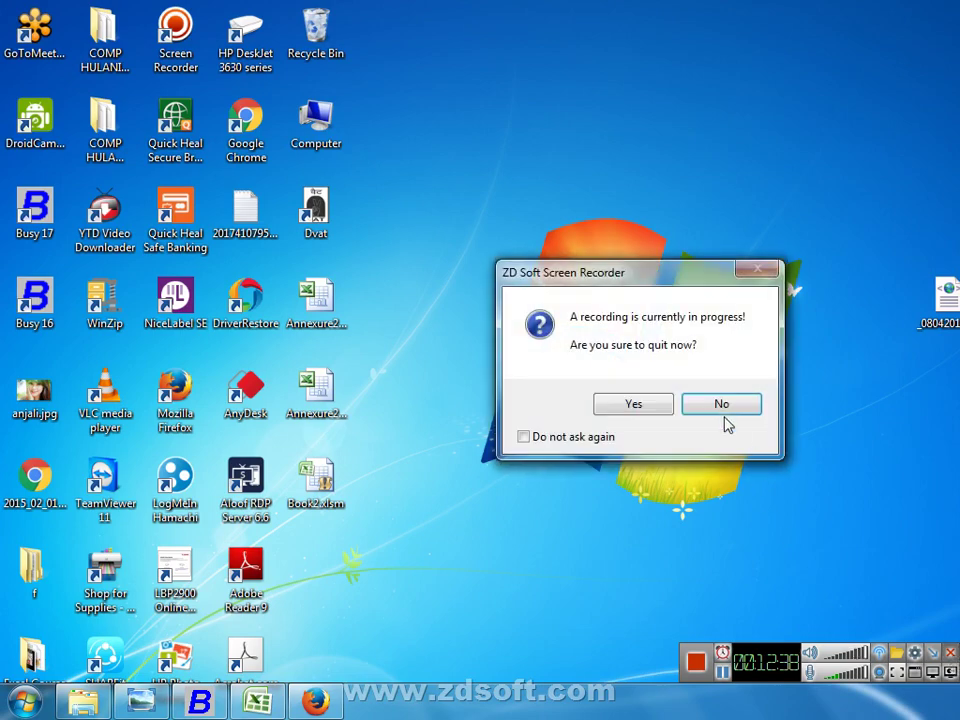